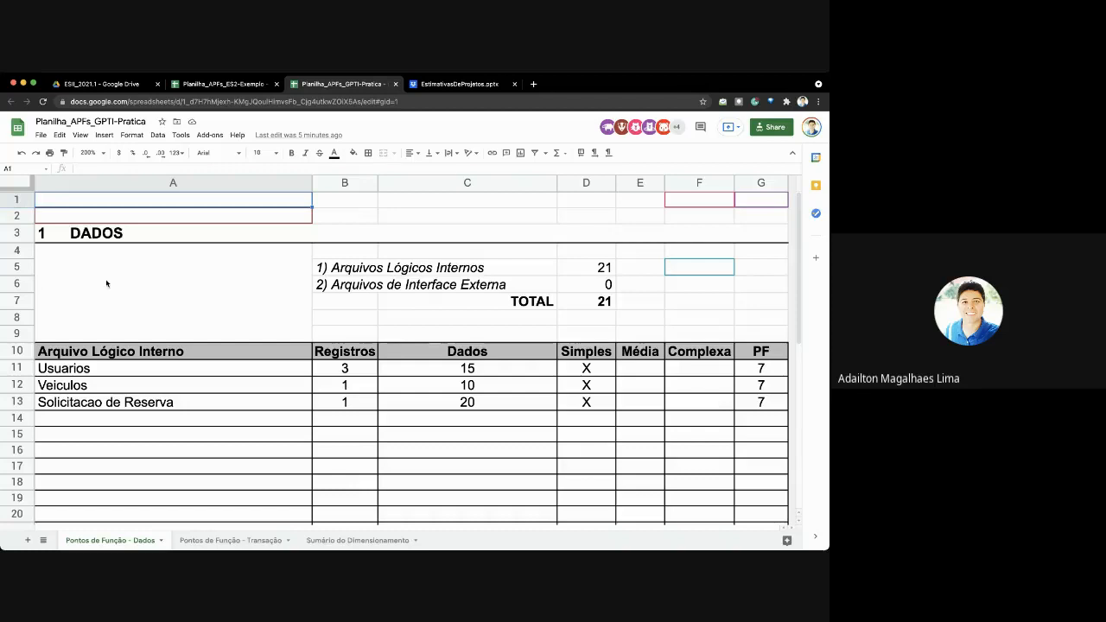
Review the Usuarios and Veiculos entries in the Arquivo Lógico Interno table.
click(136, 366)
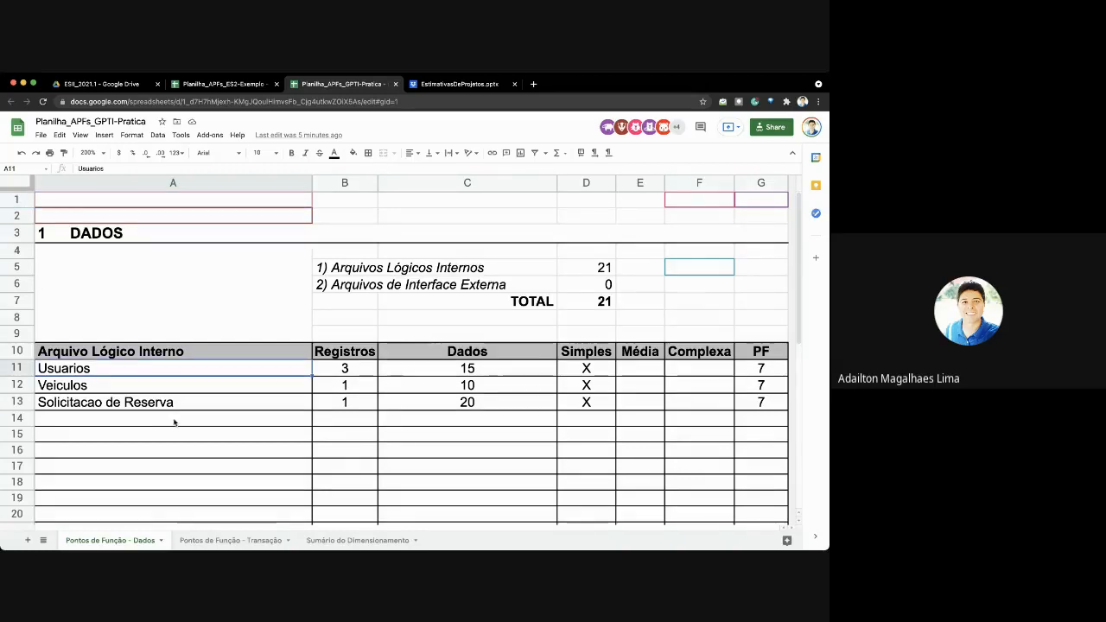
scroll(174, 423, down, 3)
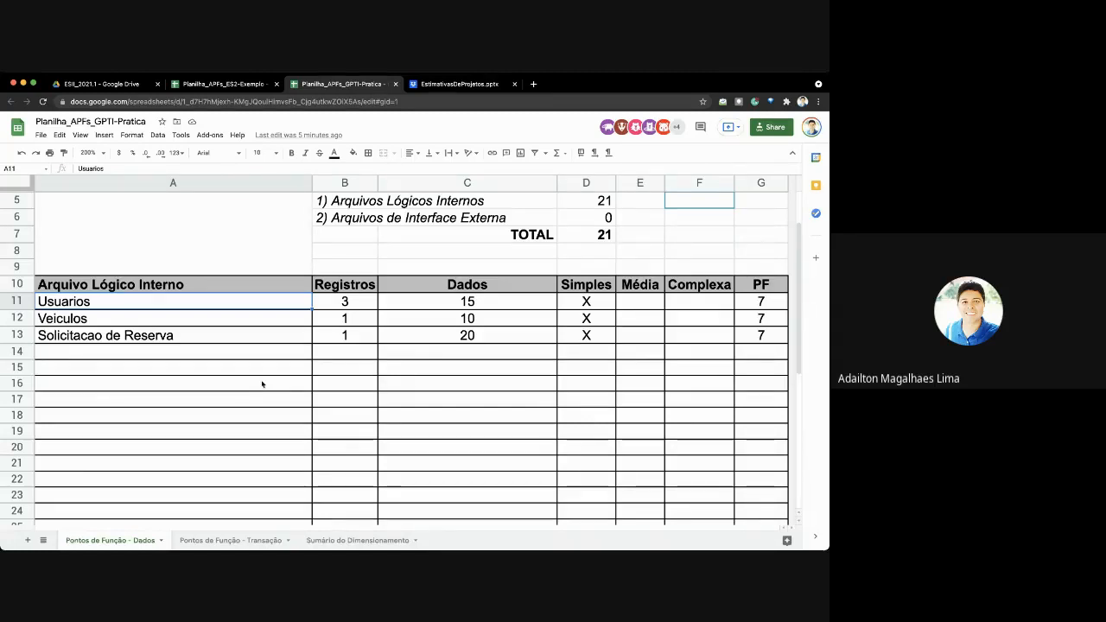
click(246, 317)
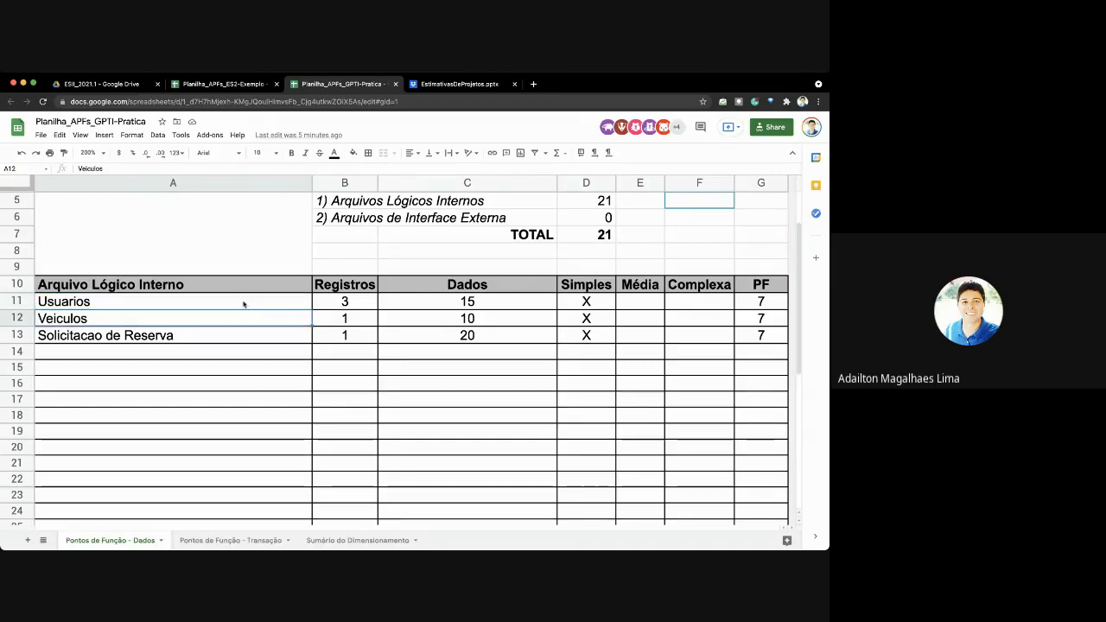
click(243, 304)
click(253, 318)
click(258, 307)
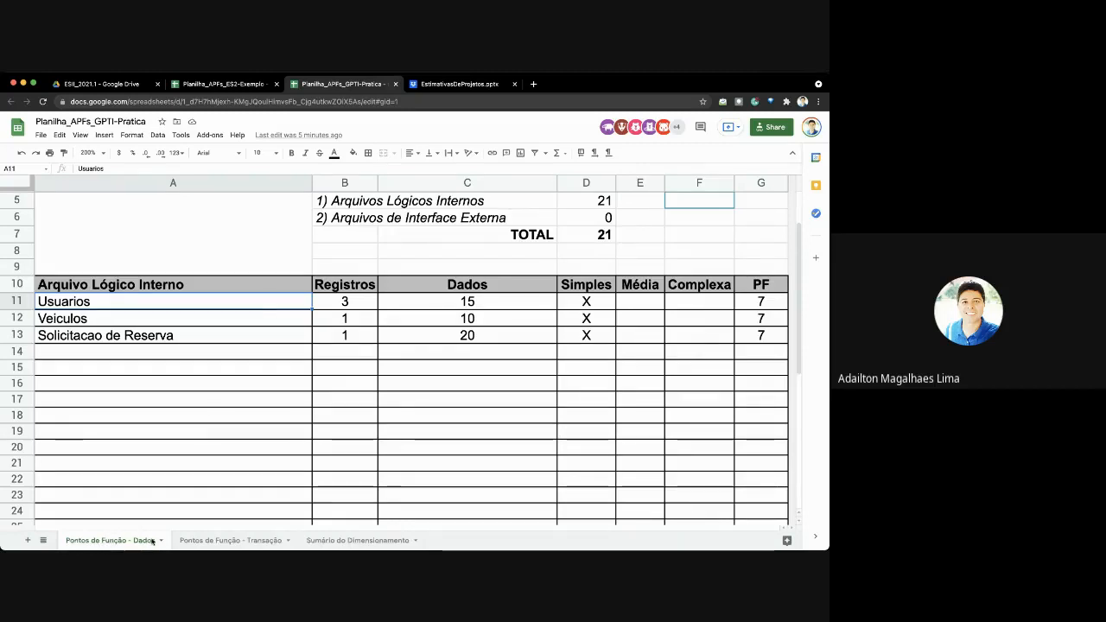
Show the Pontos de Função - Transação sheet and set the zoom to 150%.
click(206, 541)
scroll(252, 422, down, 10)
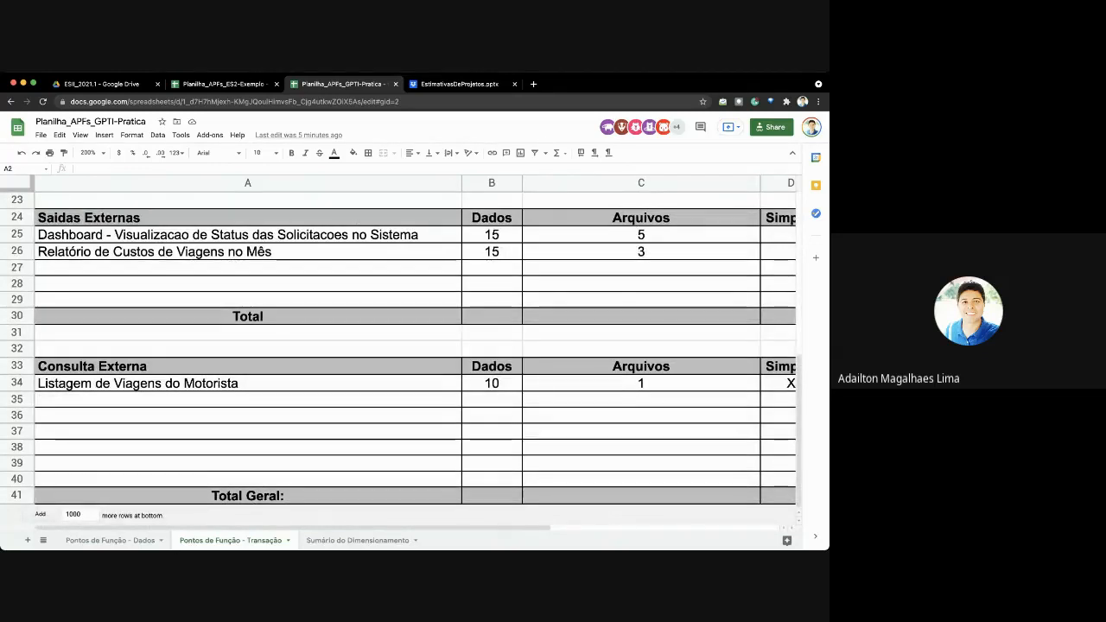
click(90, 153)
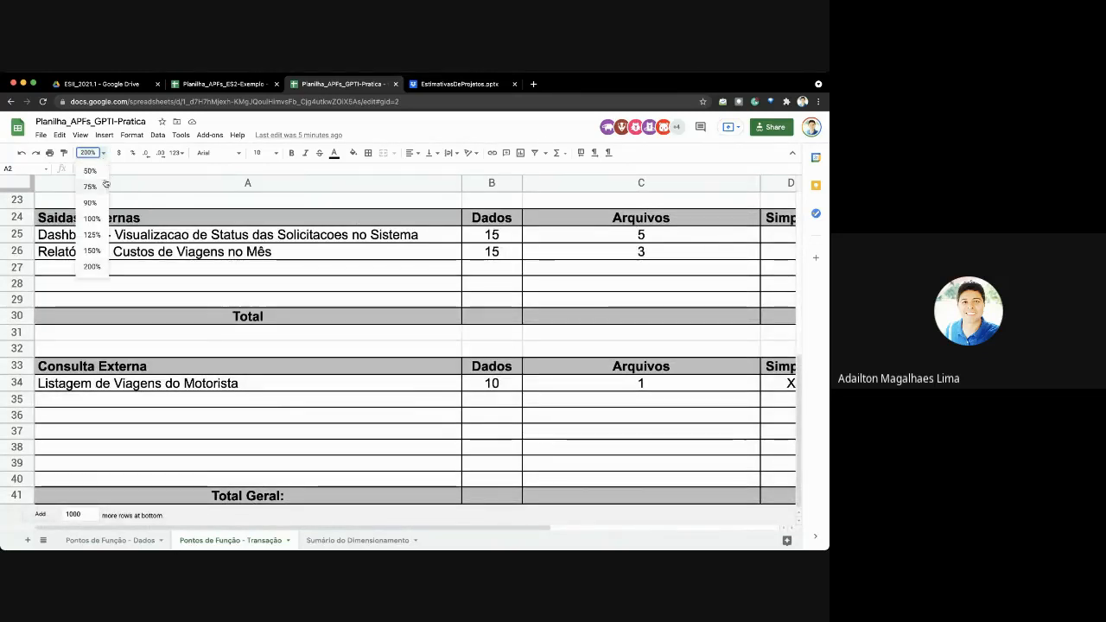
click(91, 251)
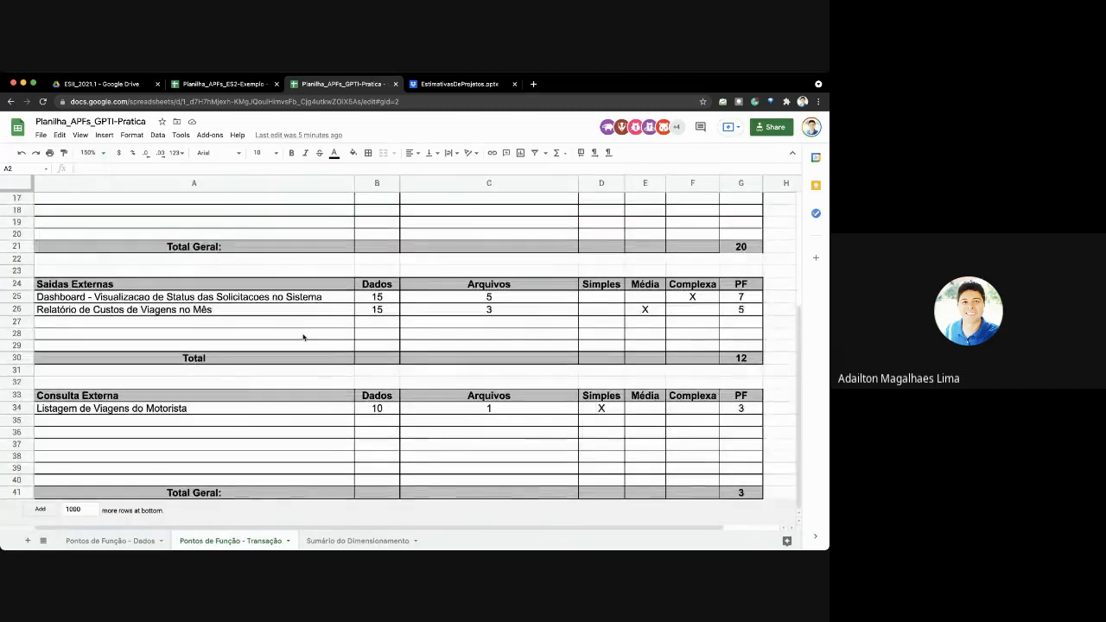
Look through the tables on the Pontos de Função - Transação and Pontos de Função - Dados sheets.
scroll(302, 337, up, 5)
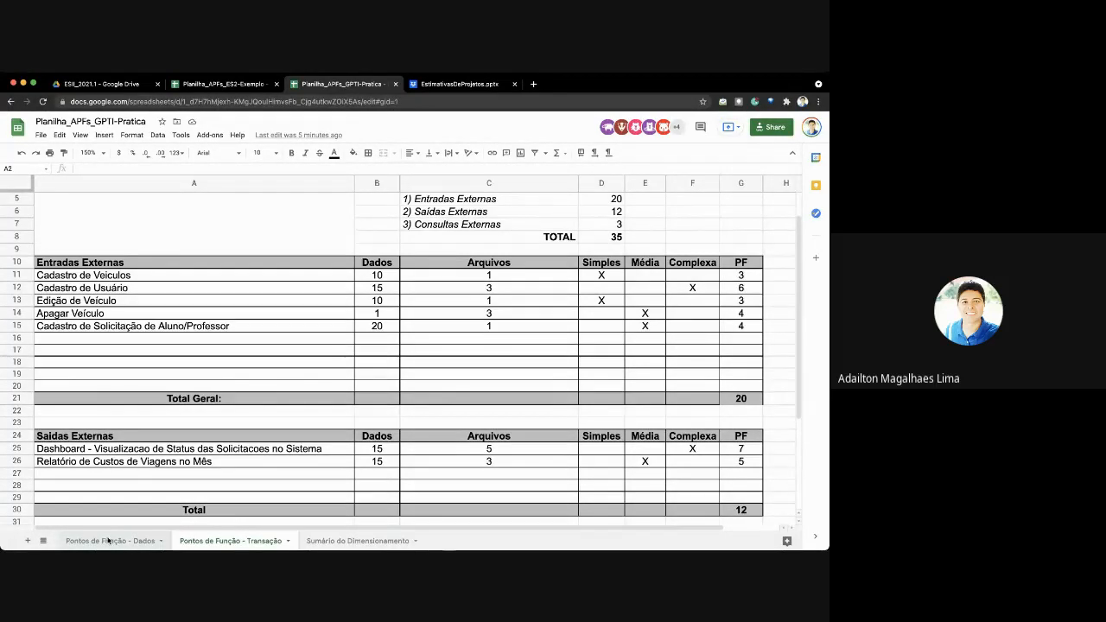
click(108, 540)
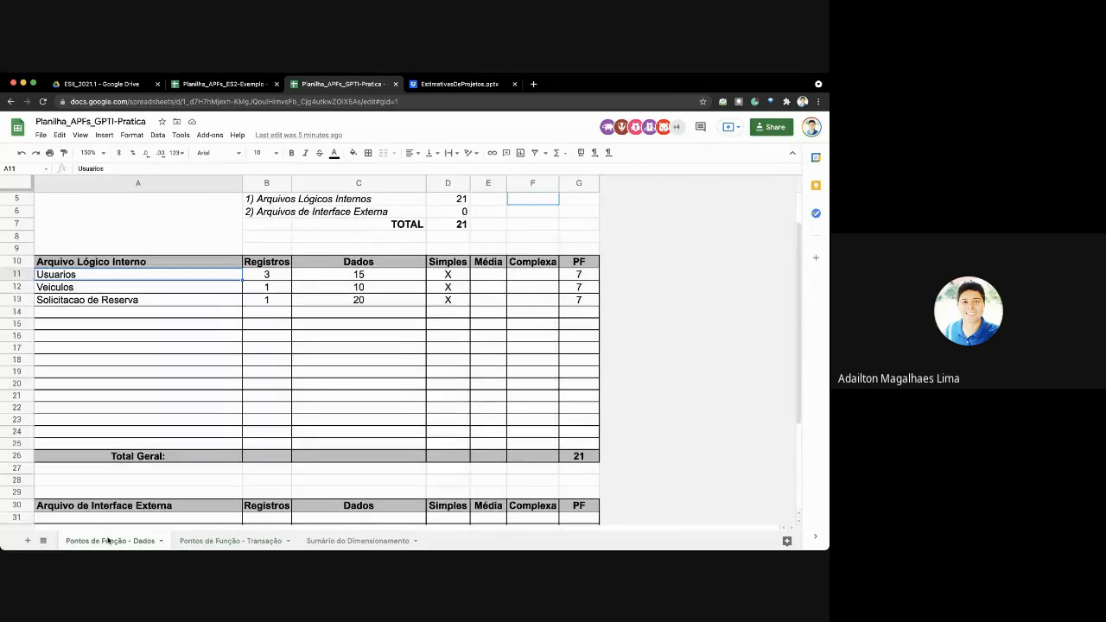
scroll(234, 397, down, 5)
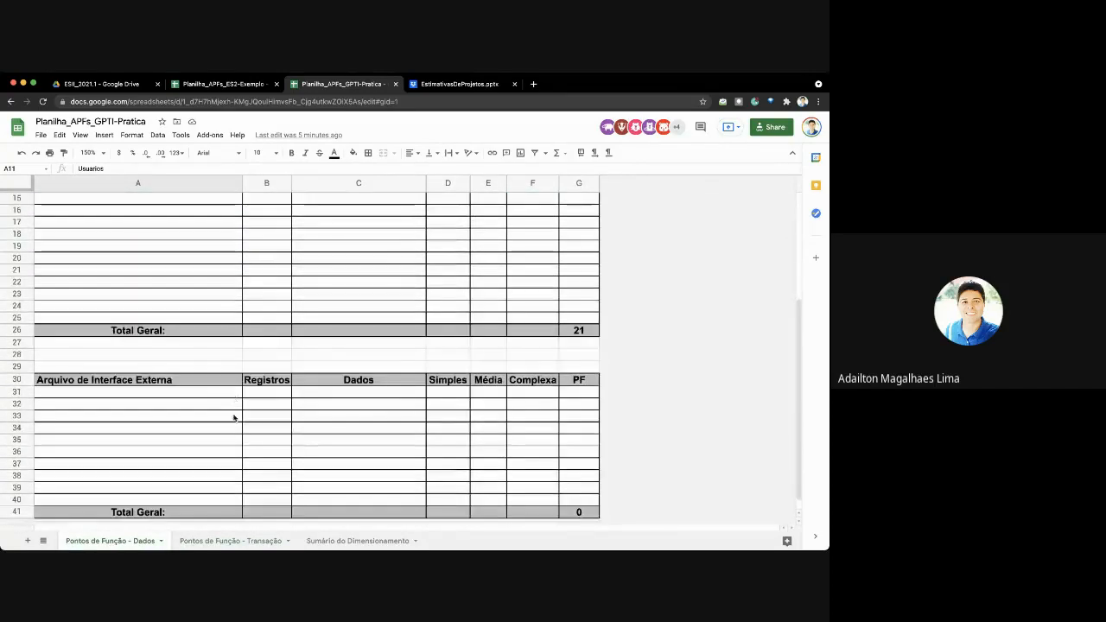
click(216, 541)
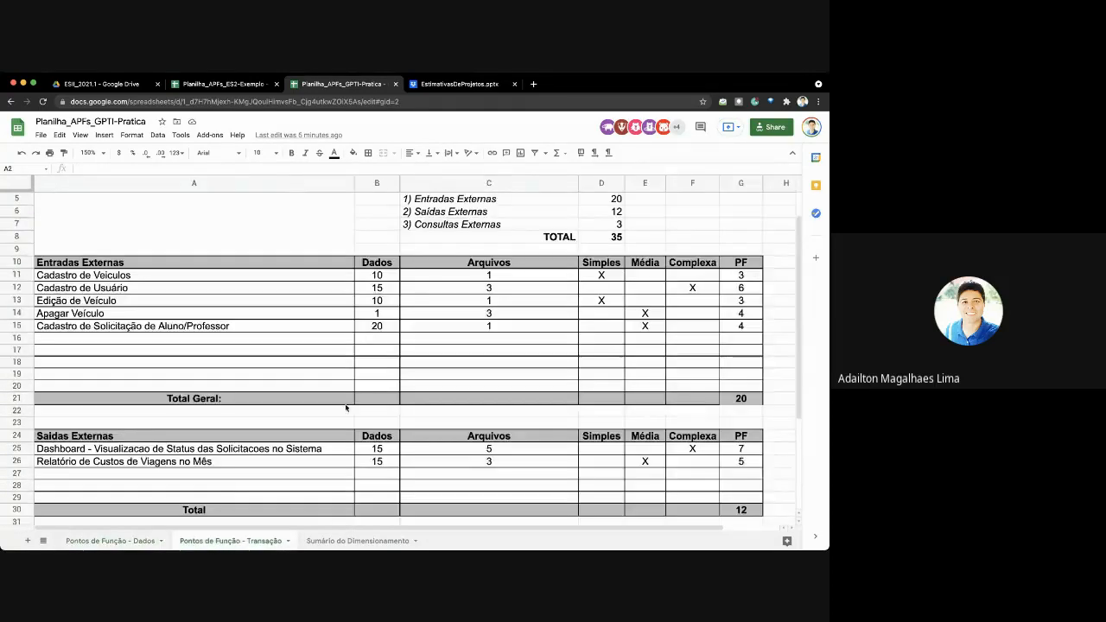
scroll(345, 406, down, 5)
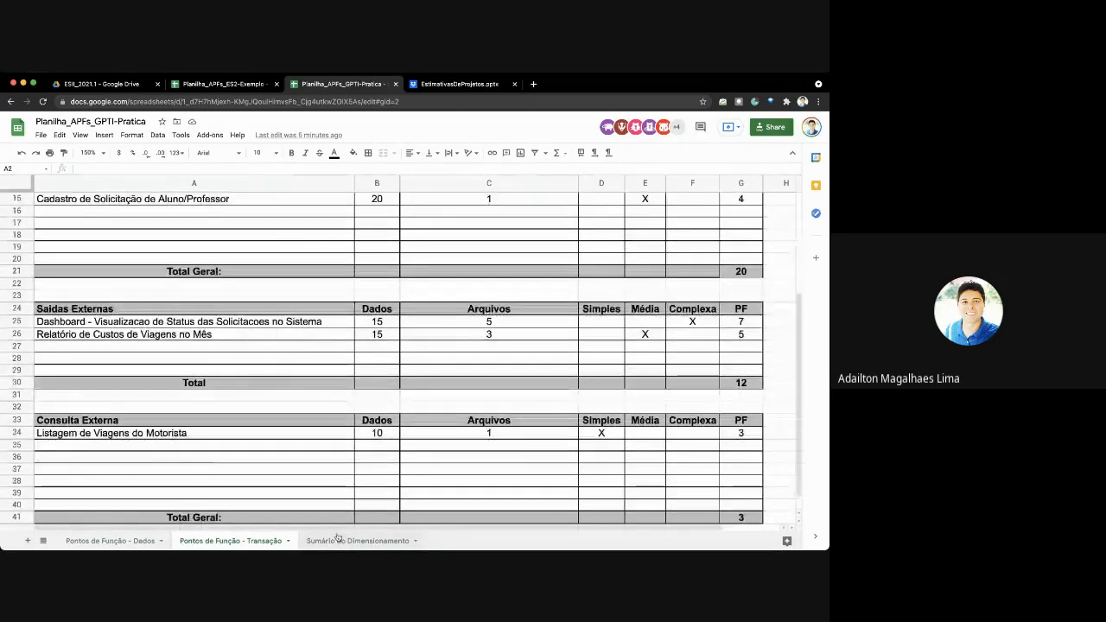
Inspect the formula beside Módulo in cell C5 of the Sumário do Dimensionamento sheet.
click(337, 540)
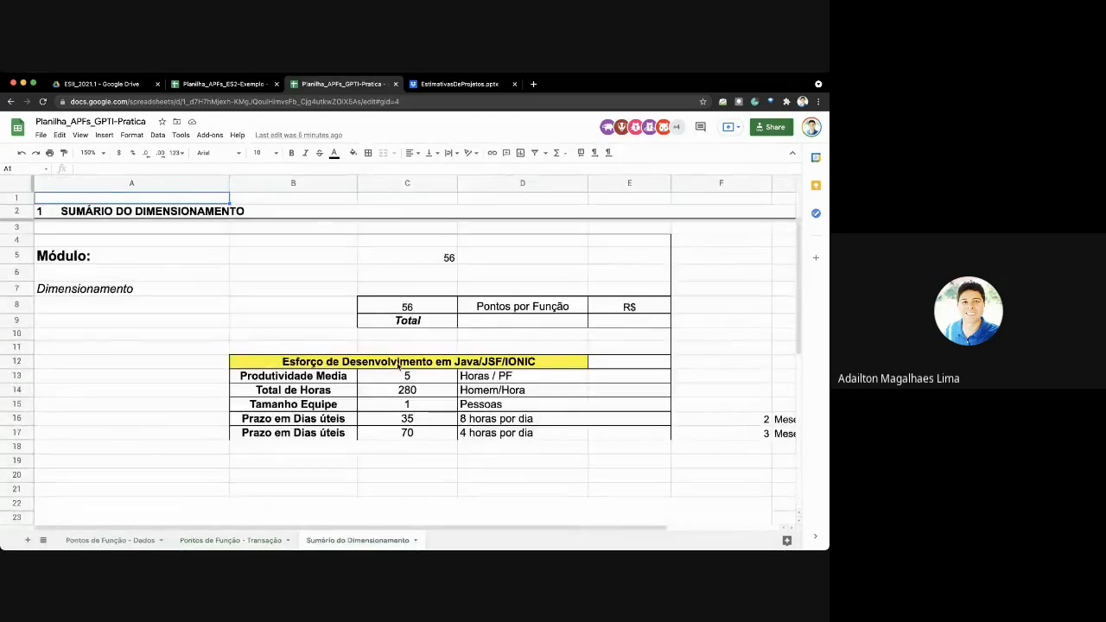
click(428, 257)
double_click(426, 257)
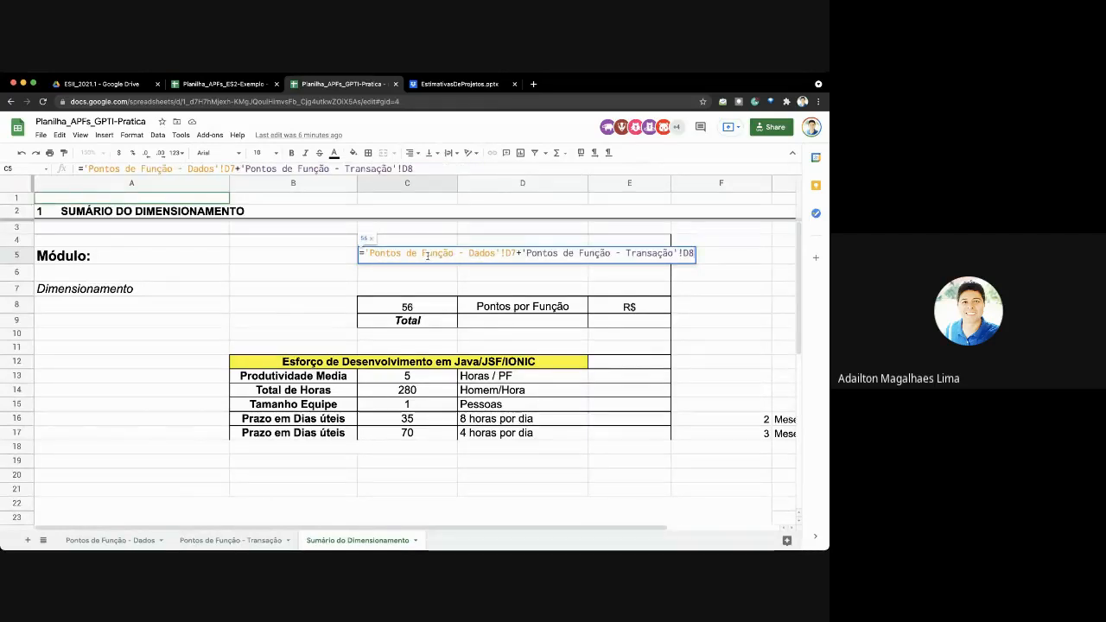
key(Escape)
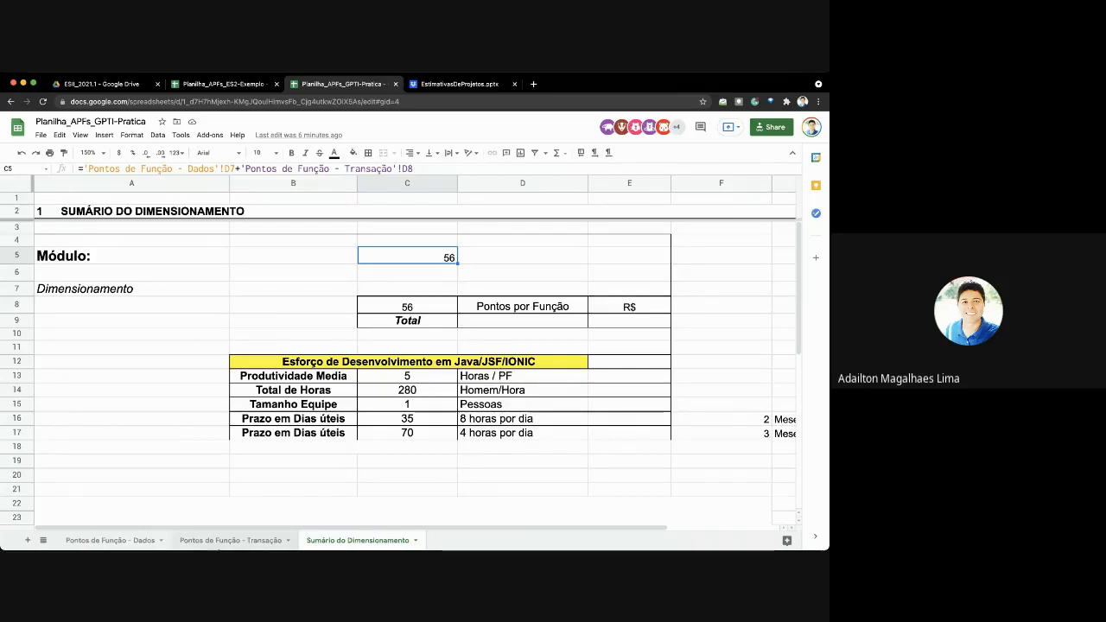
Change the first Arquivo Lógico Interno entry, cell A11 on the Pontos de Função - Dados sheet, to Usuario.
click(103, 541)
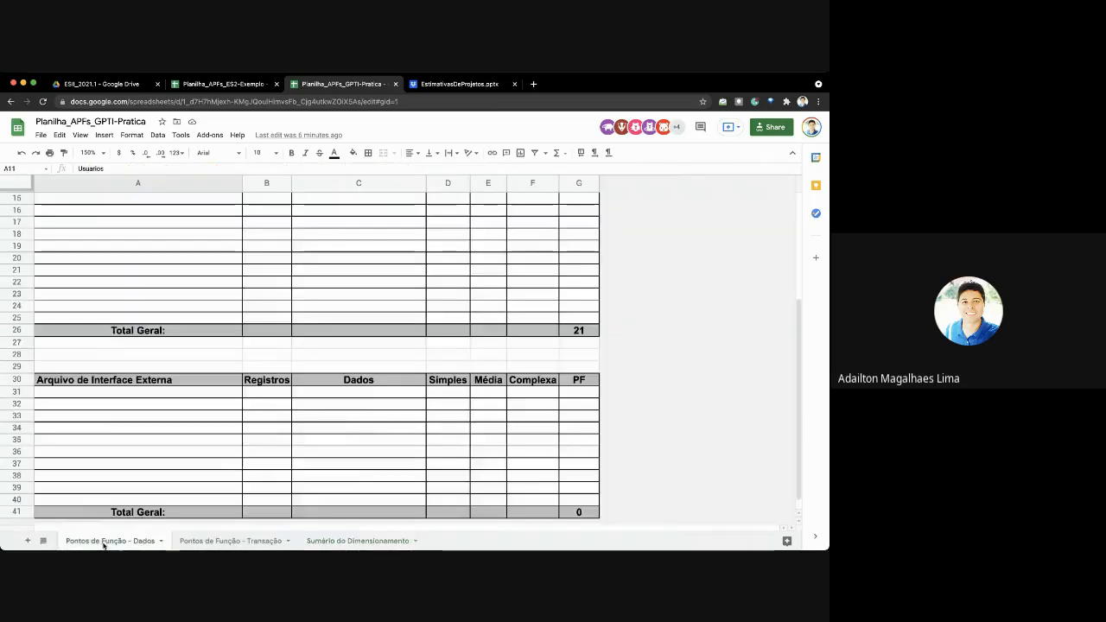
scroll(185, 291, up, 3)
scroll(185, 291, up, 1)
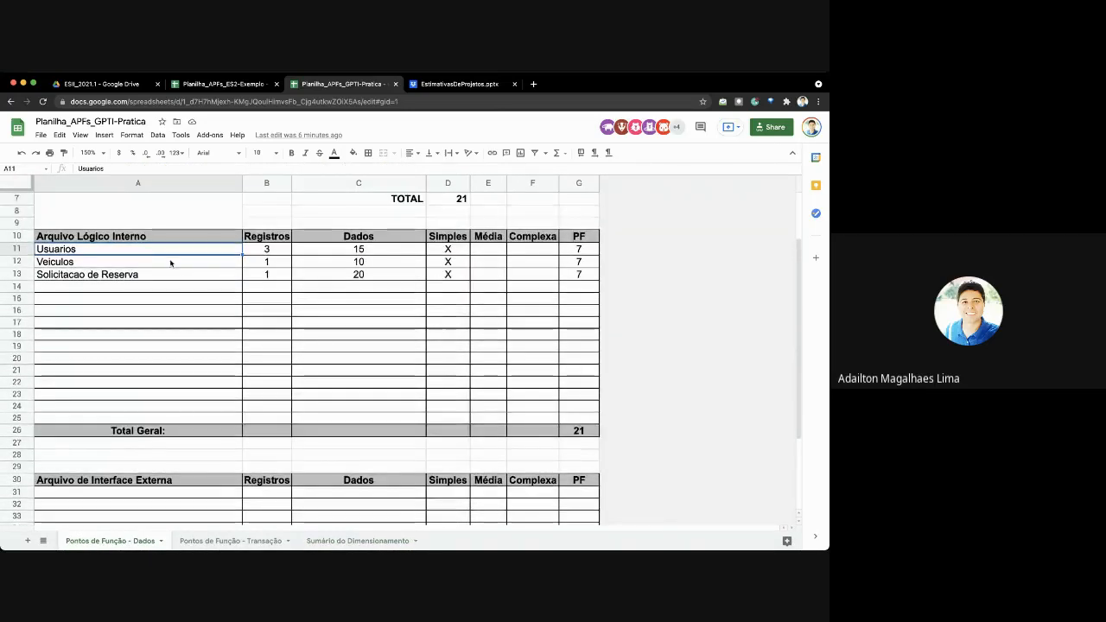
double_click(143, 249)
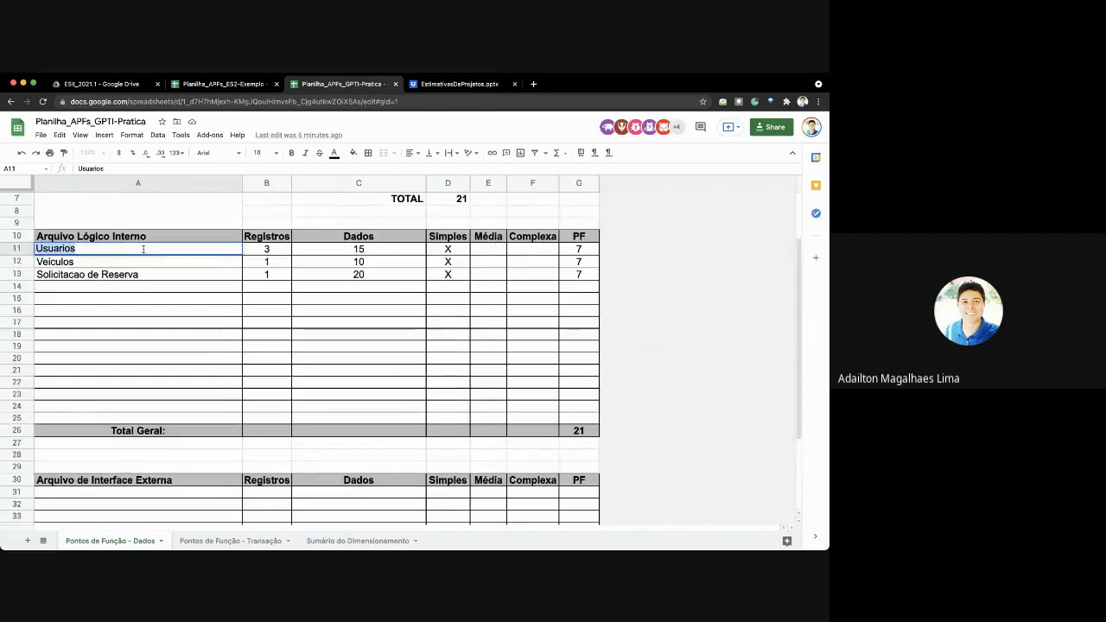
key(Right)
key(BackSpace)
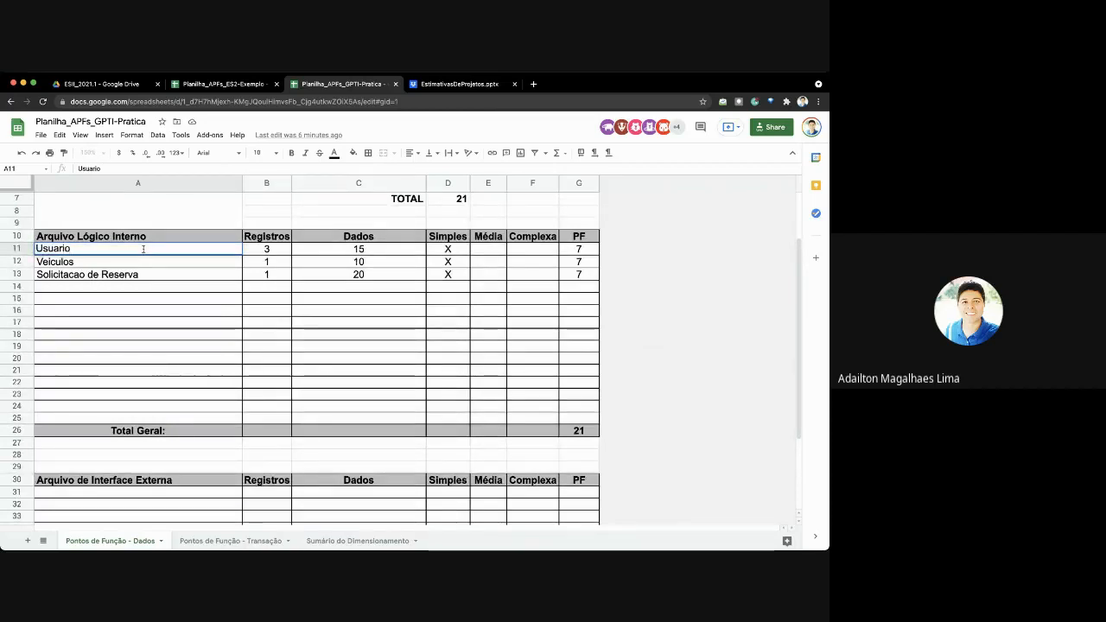
key(Tab)
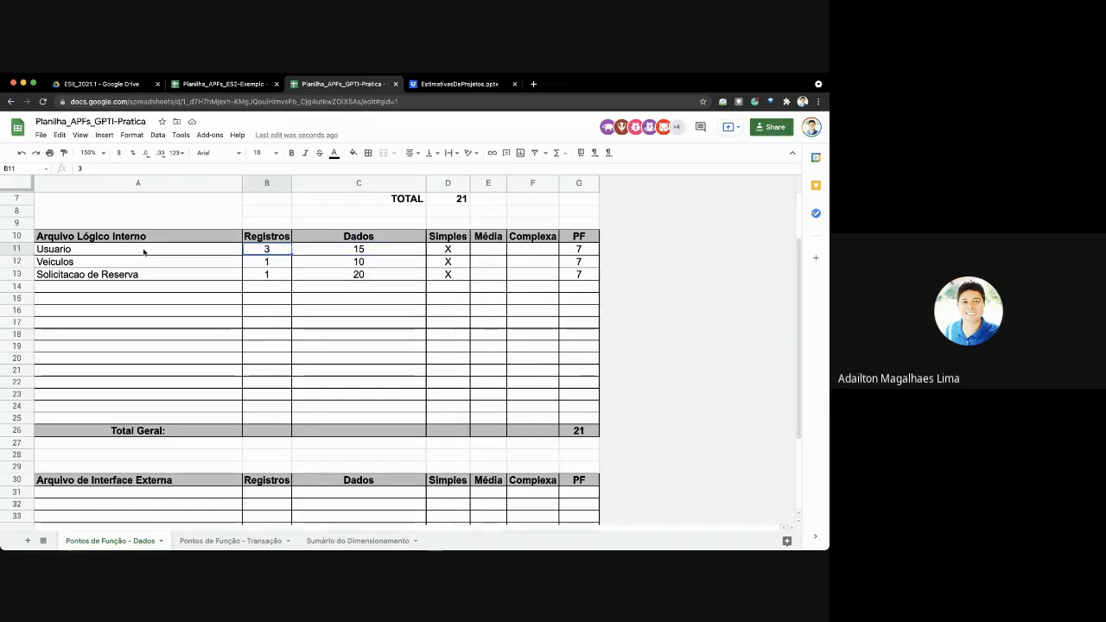
Examine the Dados values and inspect the Simples formula in cell D11 of the Usuario row.
key(Right)
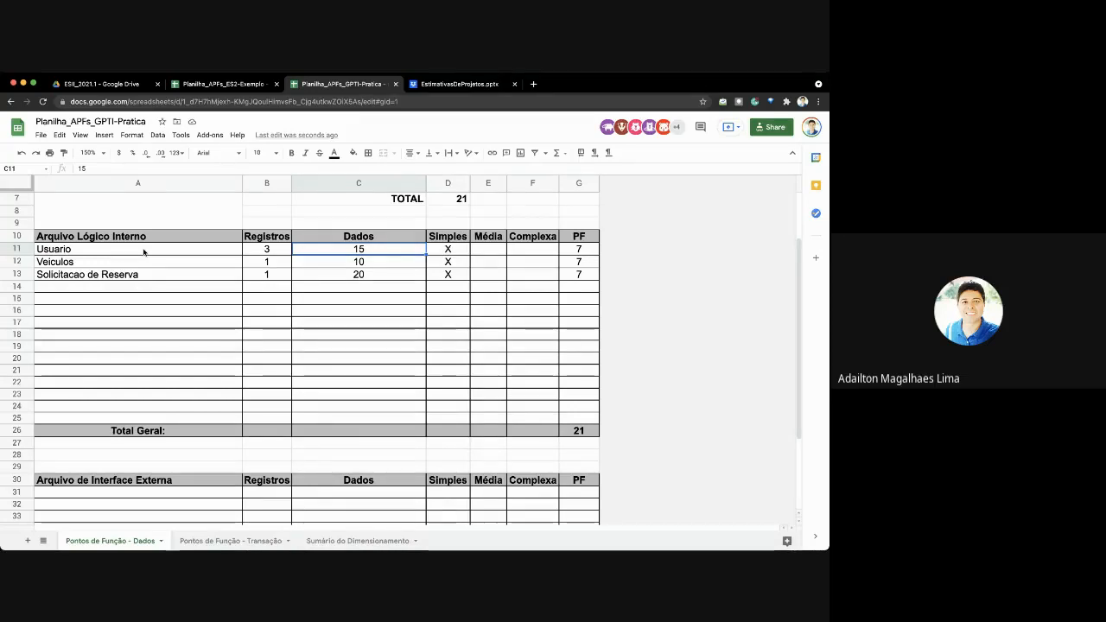
double_click(320, 249)
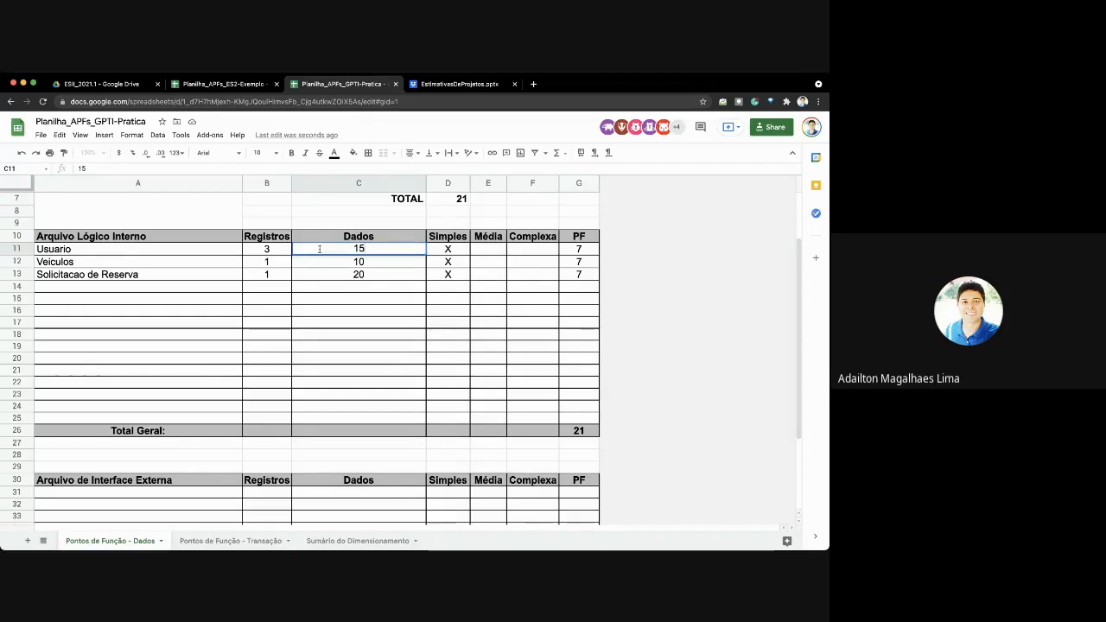
click(404, 276)
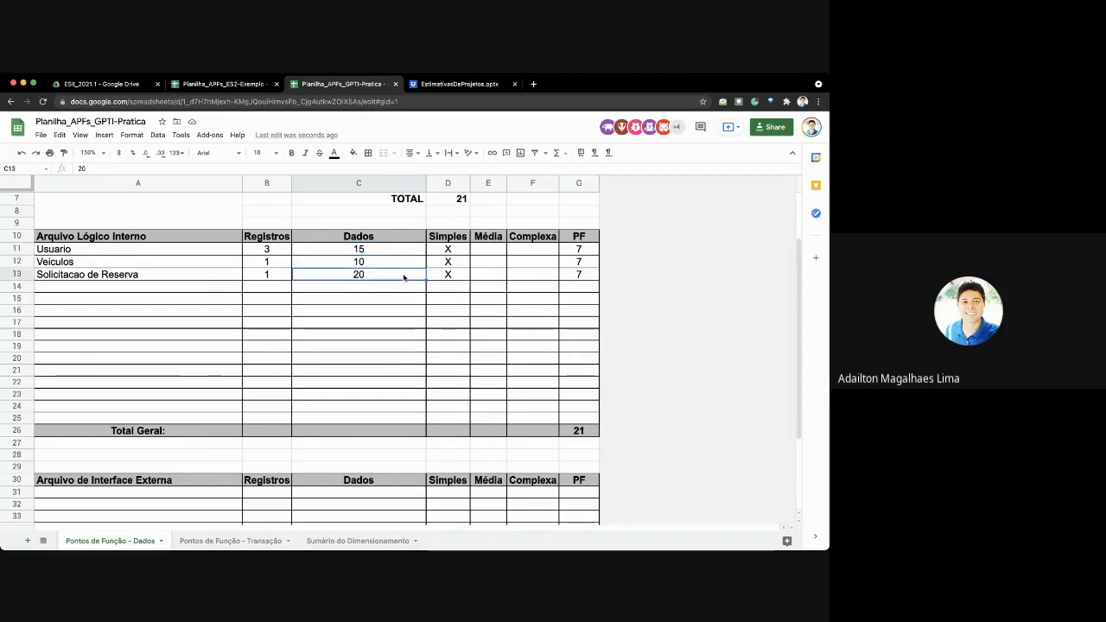
double_click(456, 250)
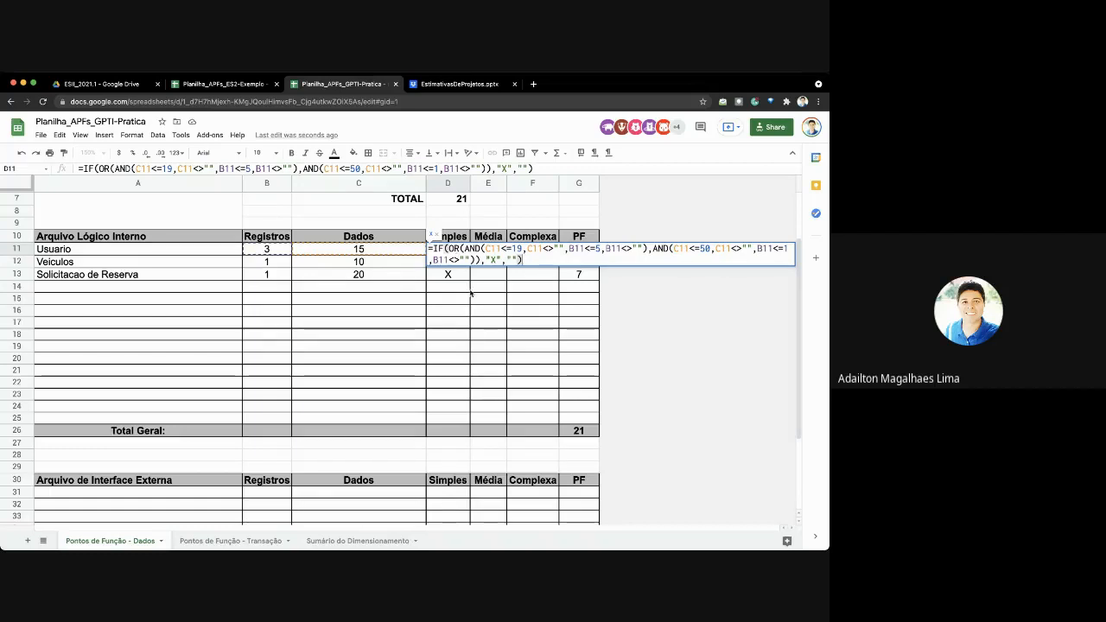
key(Escape)
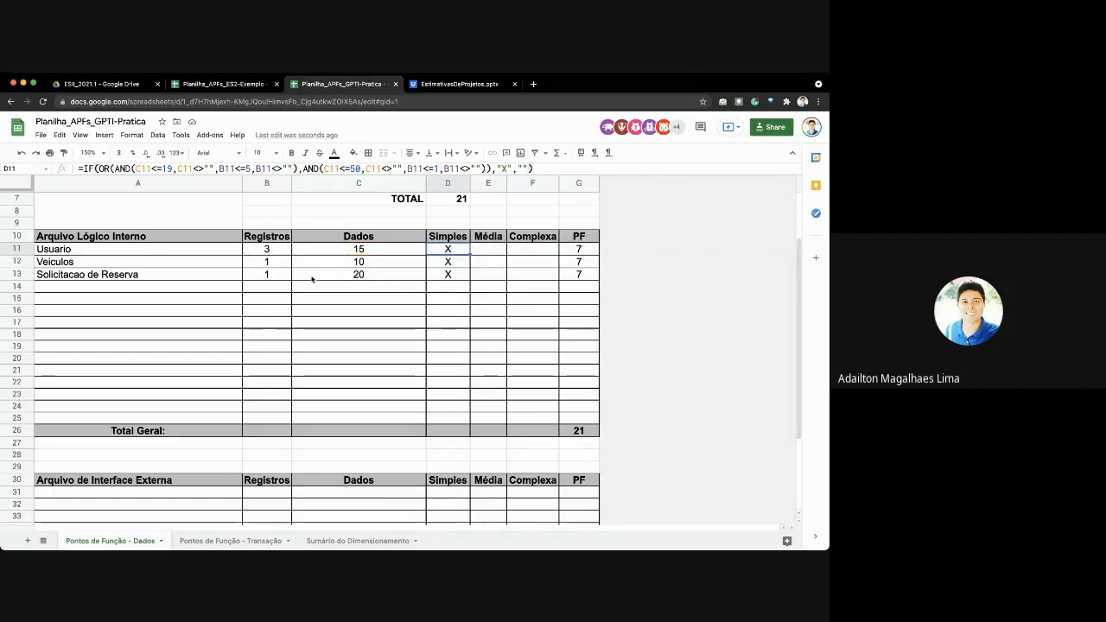
Go through the Usuario row from Registros to PF to examine its counts and its complexity and PF formulas.
click(276, 248)
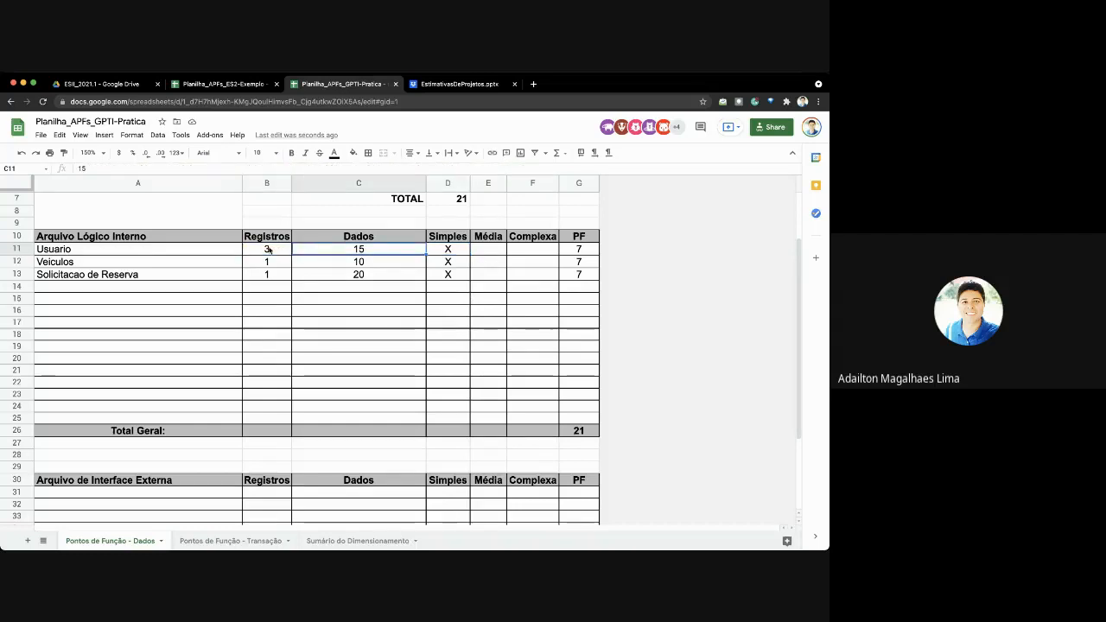
click(309, 251)
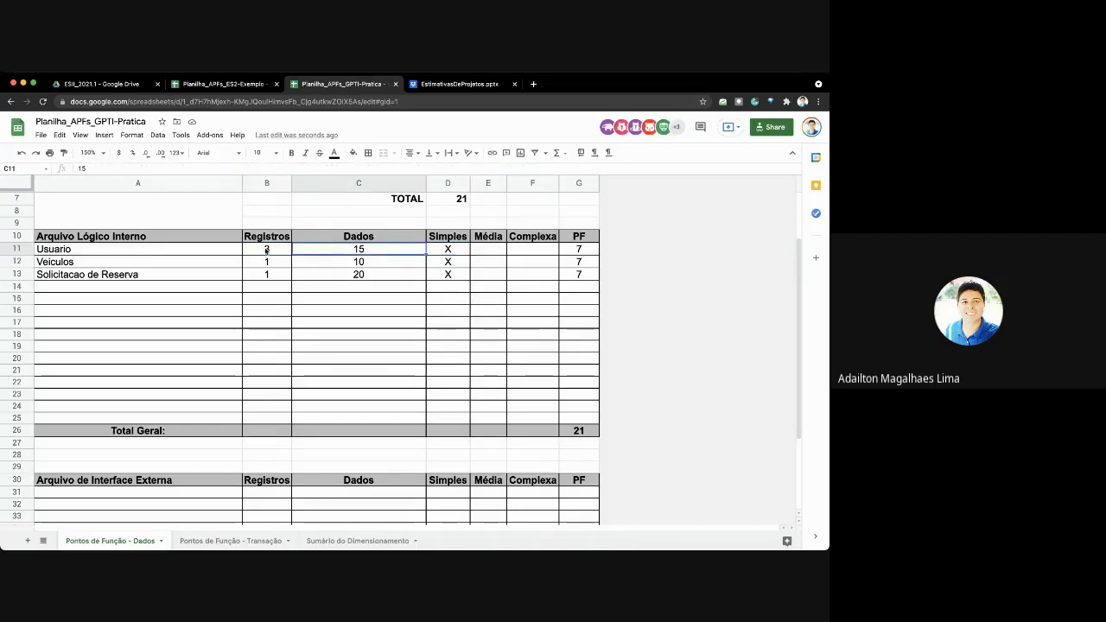
click(268, 251)
key(Right)
key(Right)
key(Right)
key(Right)
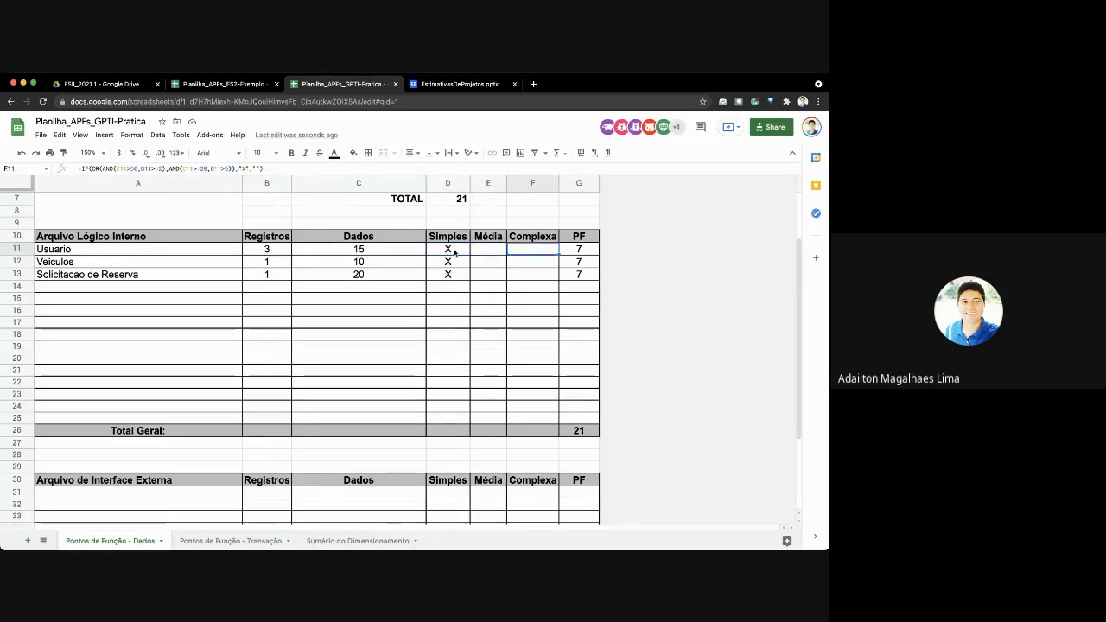
key(Right)
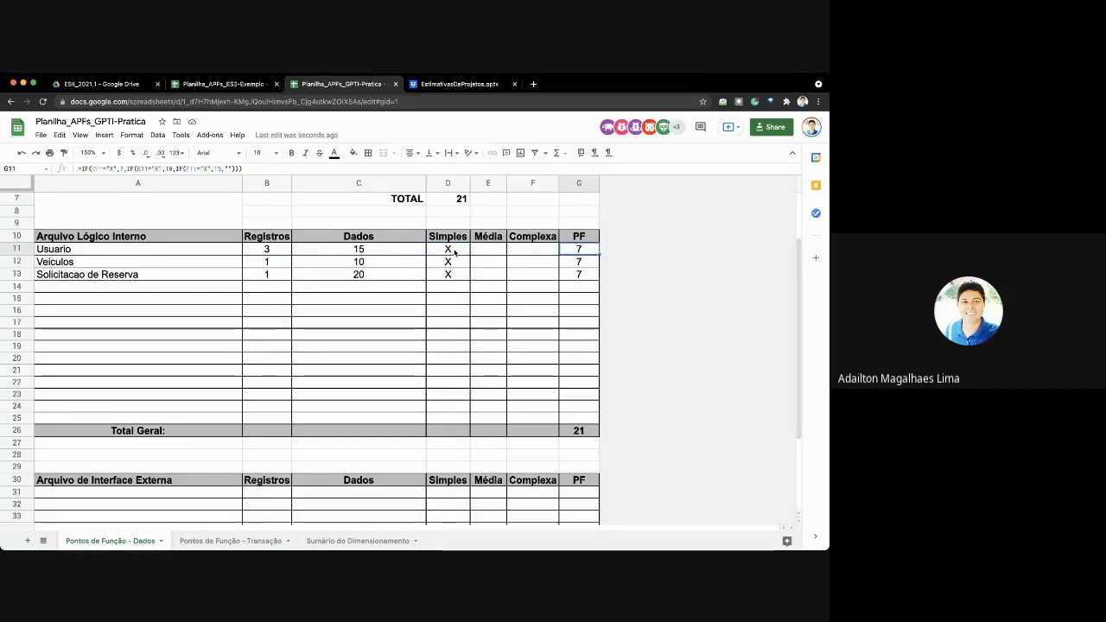
Set Registros for Solicitacao de Reserva to 20 and check the row's complexity and PF cells.
click(288, 277)
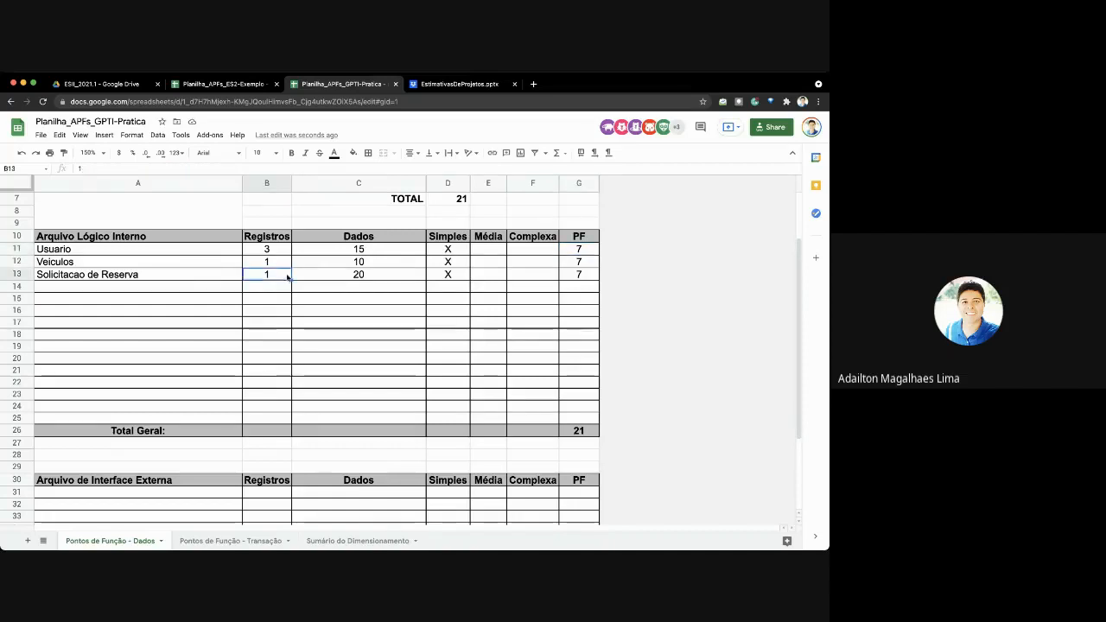
text(20)
key(Return)
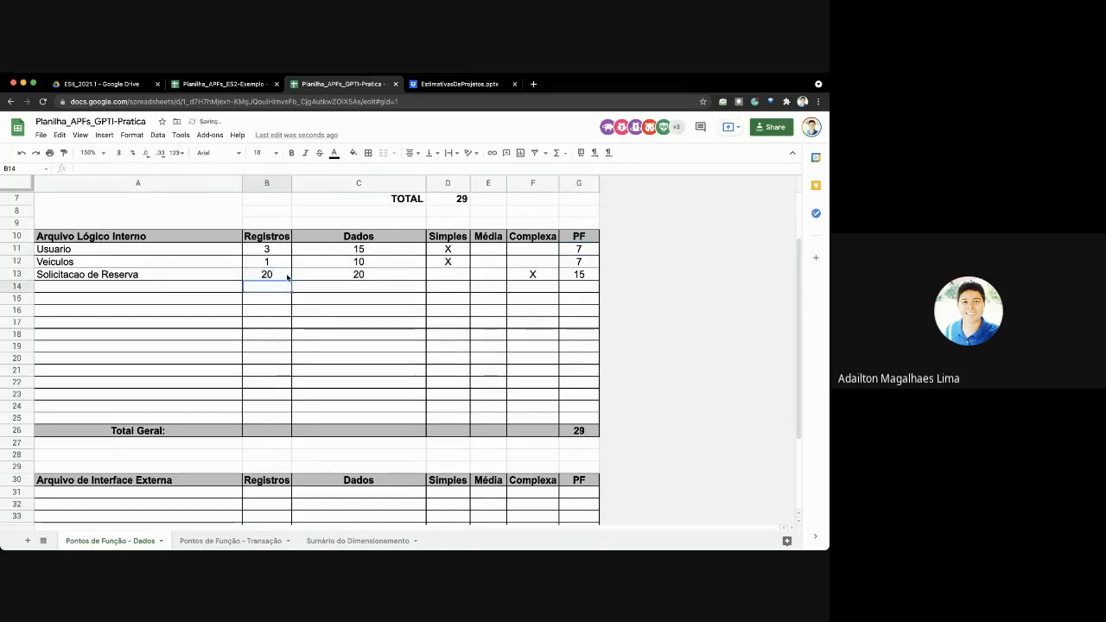
key(Up)
key(Right)
key(Right)
key(Right)
key(Right)
key(Right)
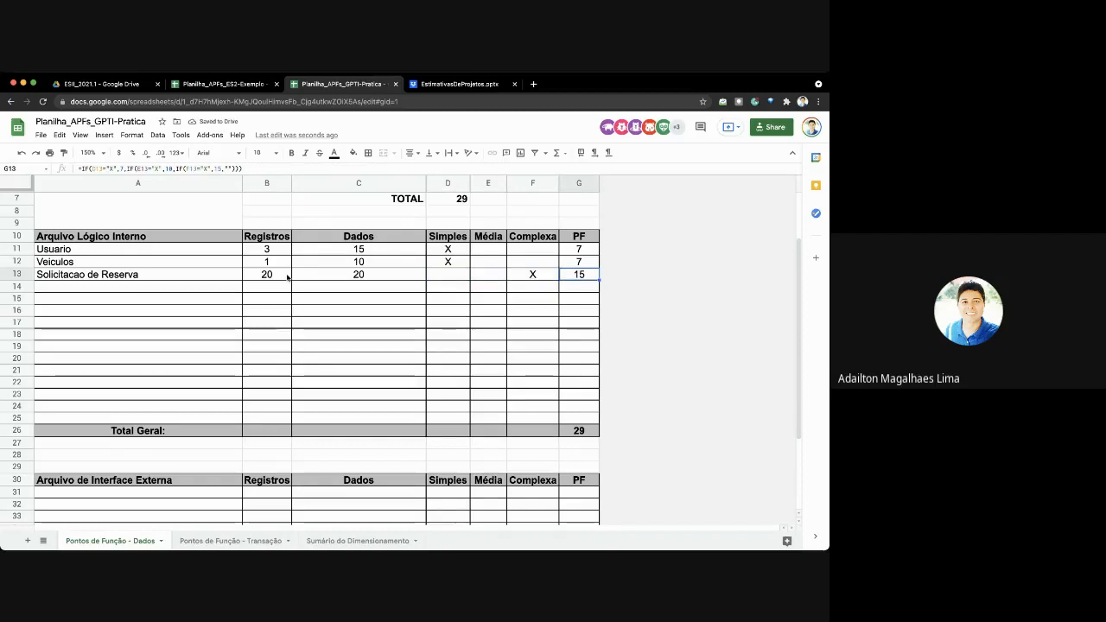
Check the Média formula for Solicitacao de Reserva and set the row's Registros to 5.
key(Left)
key(Left)
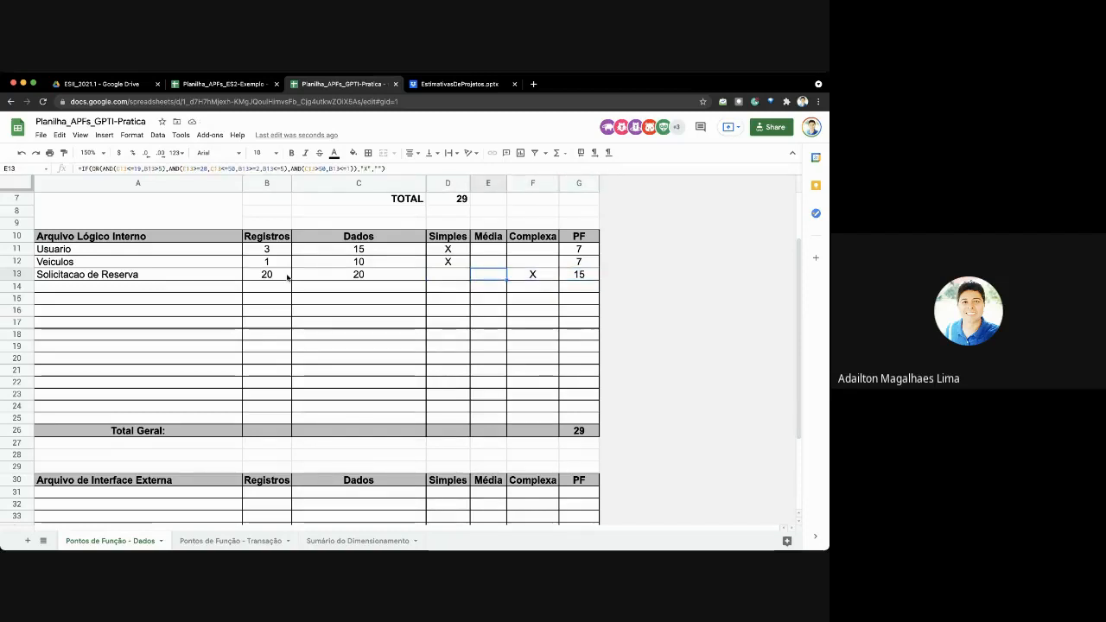
key(Left)
key(Left)
key(Left)
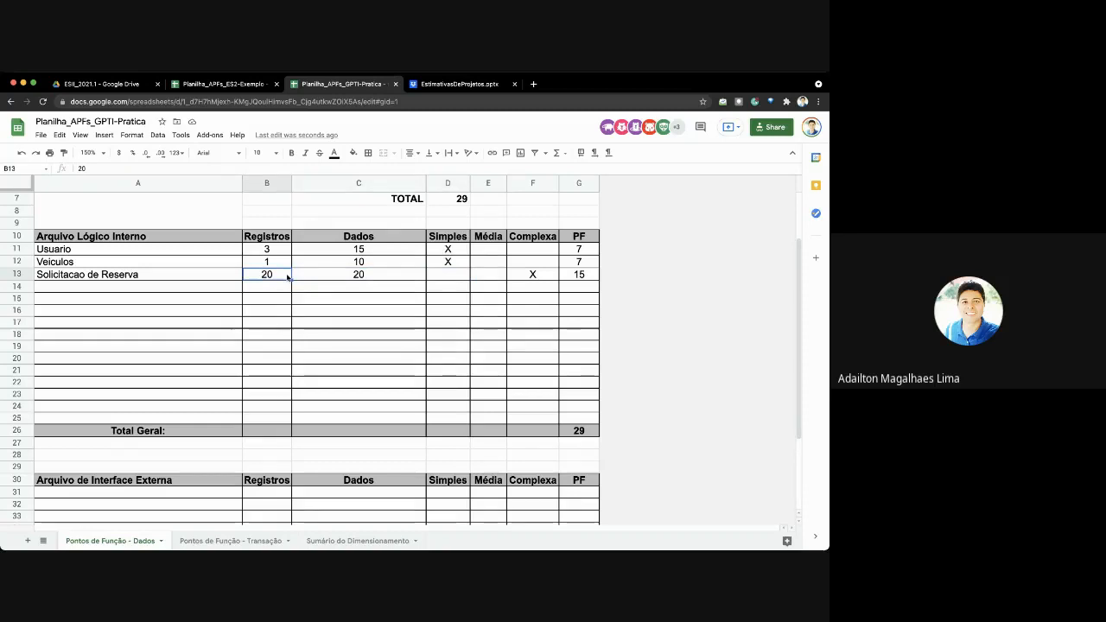
text(5)
key(Return)
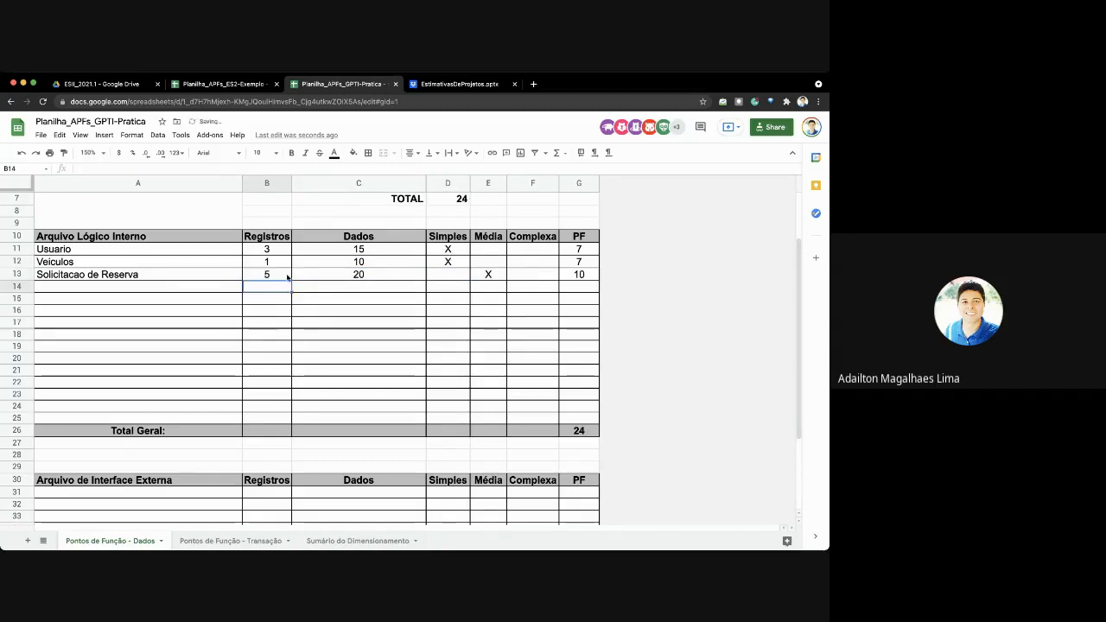
Examine the Média and PF formulas of Solicitacao de Reserva and compare them with the PF and Simples formulas of Usuario.
key(Up)
key(Right)
key(Right)
key(Right)
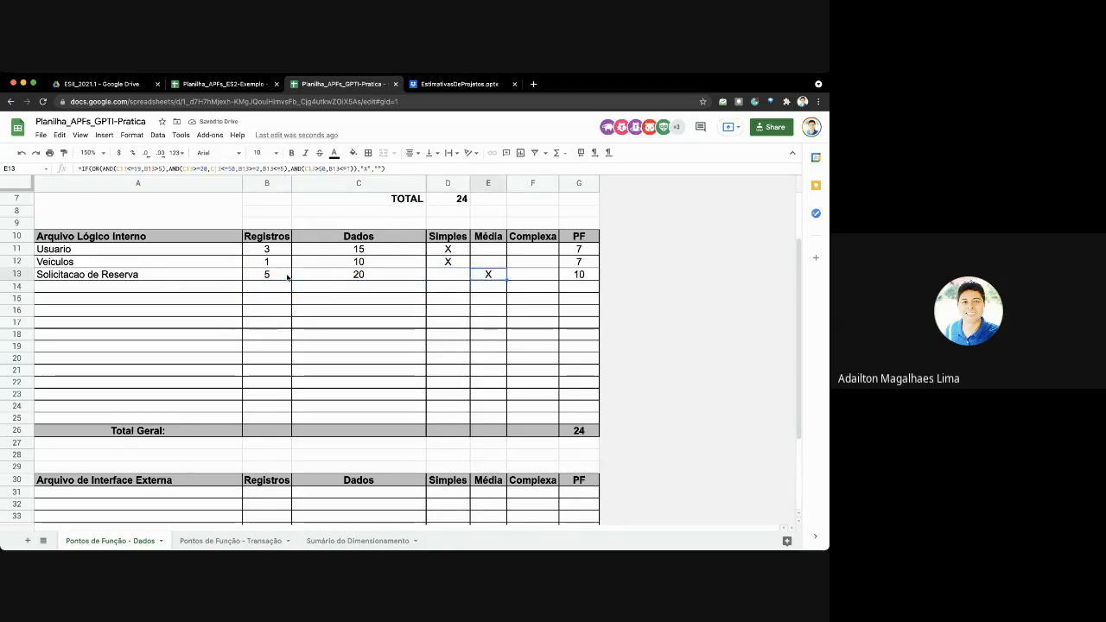
key(Right)
key(Right)
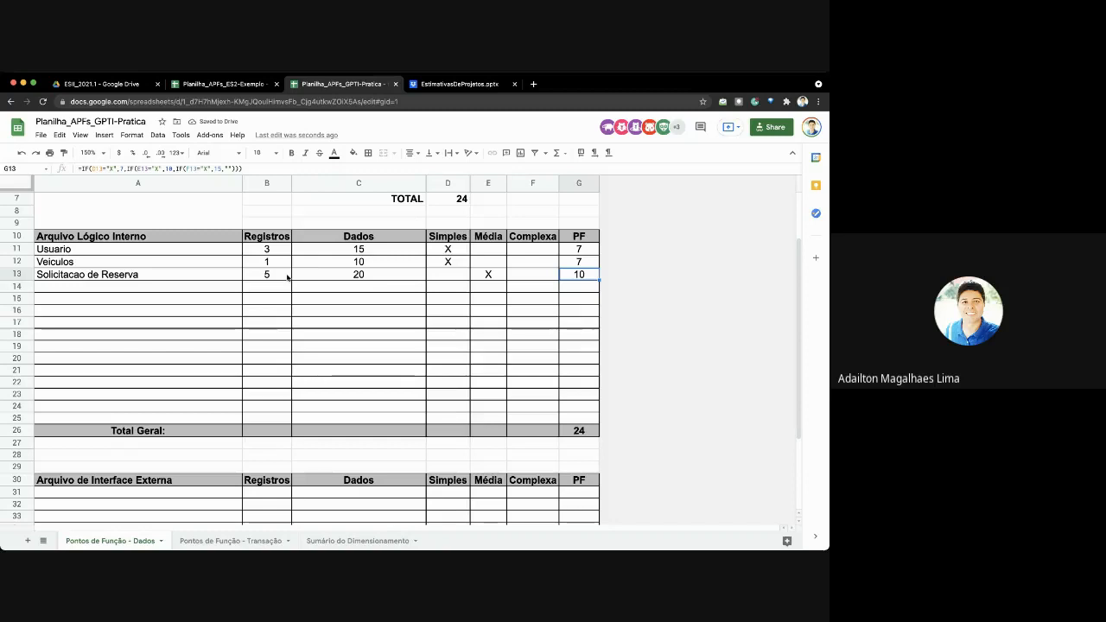
key(Up)
key(Up)
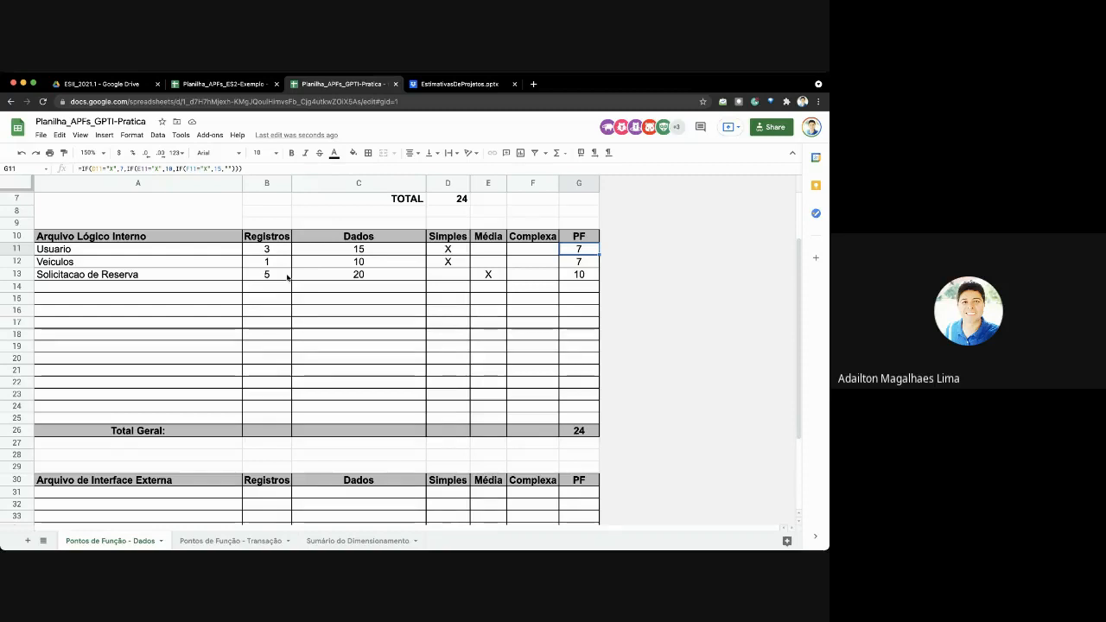
key(Left)
key(Left)
key(Left)
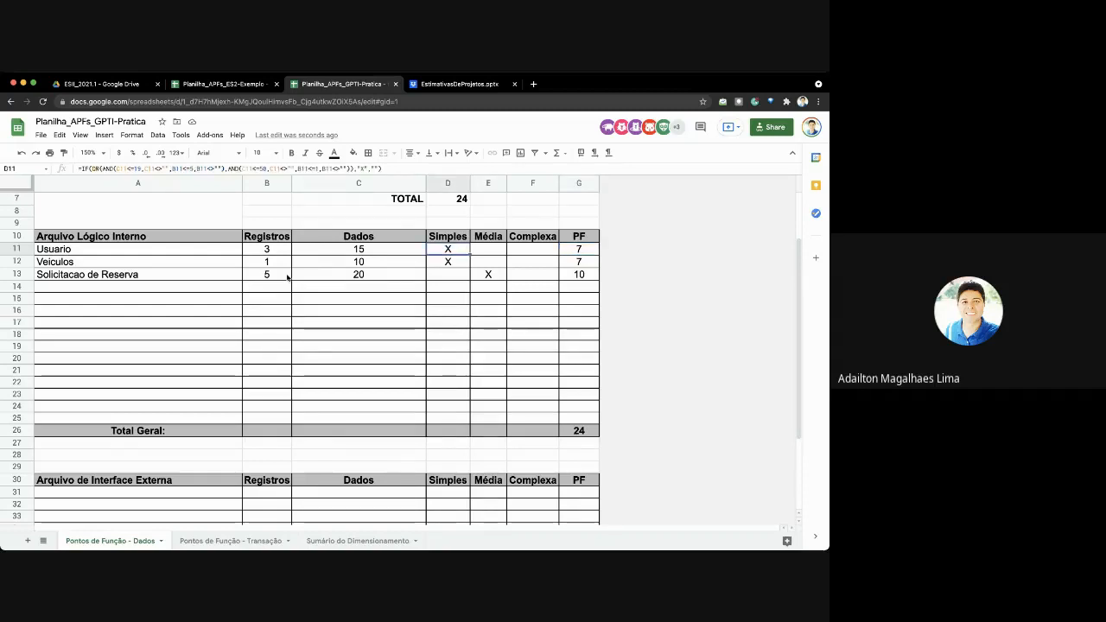
Go through the complexity cells of Solicitacao de Reserva and undo the last change to the row's Registros.
key(Down)
key(Right)
key(Down)
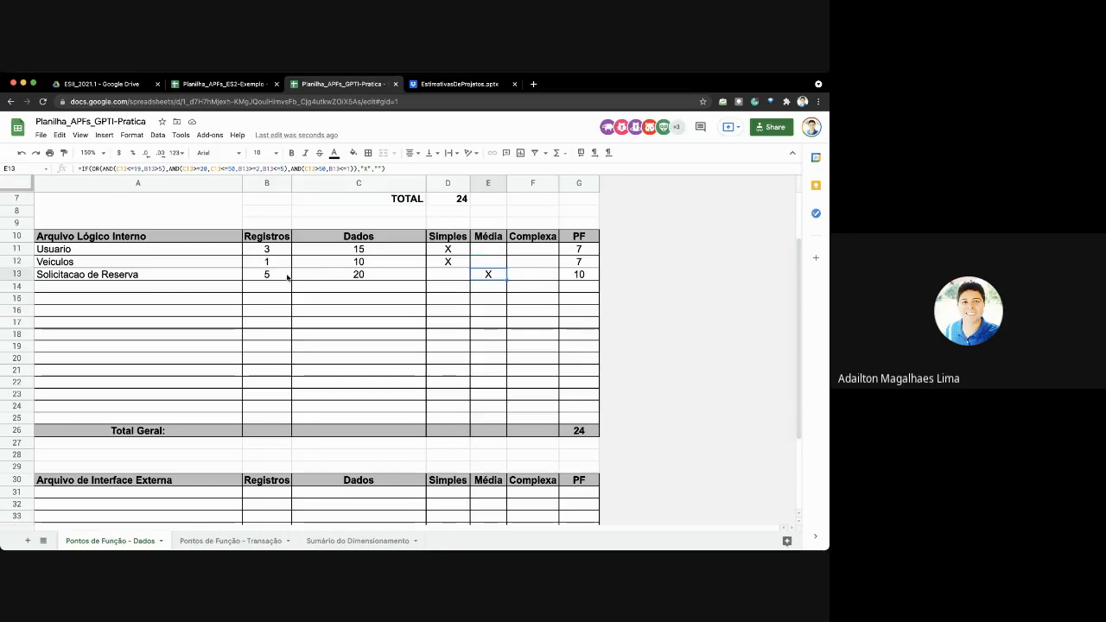
key(Right)
key(Right)
key(Left)
key(Left)
key(Left)
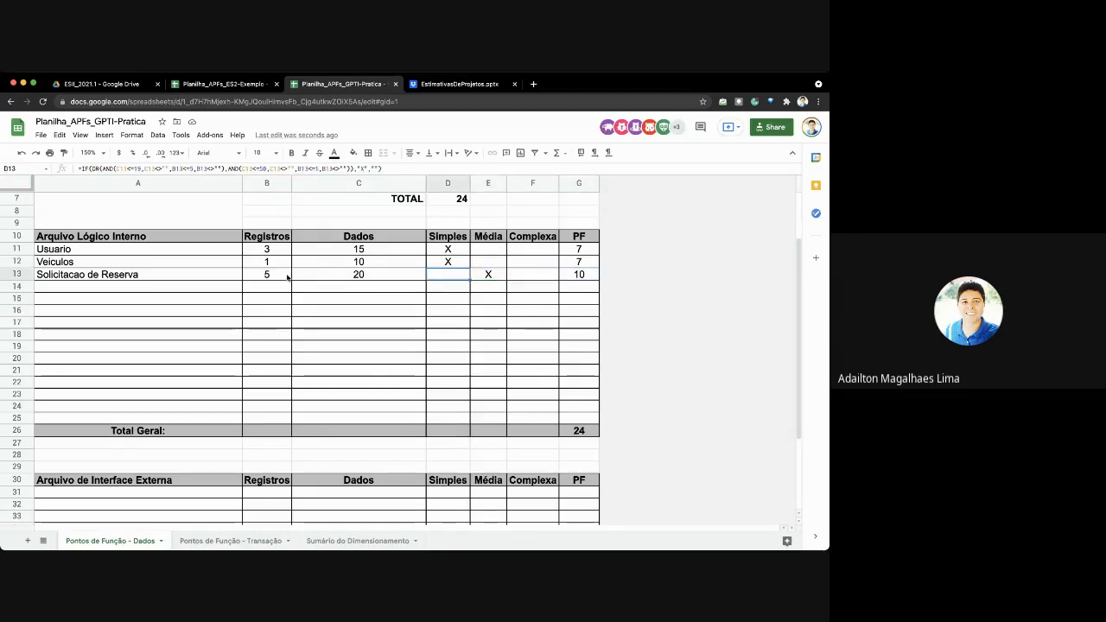
key(super+z)
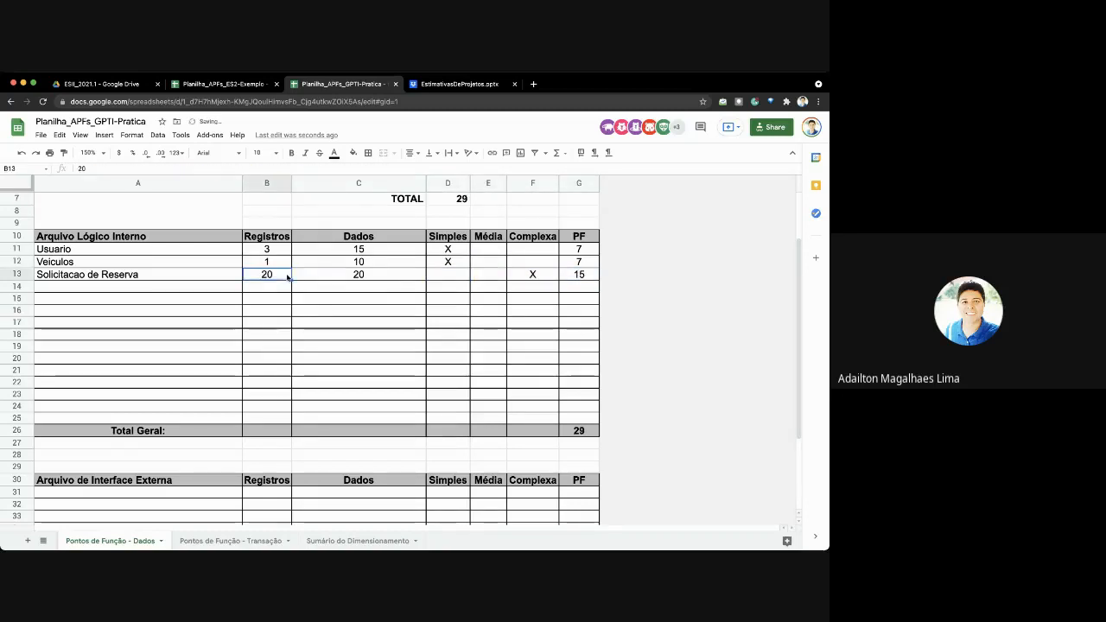
Inspect the Complexa formulas already present in the empty rows of the Arquivo Lógico Interno table.
click(533, 319)
double_click(530, 325)
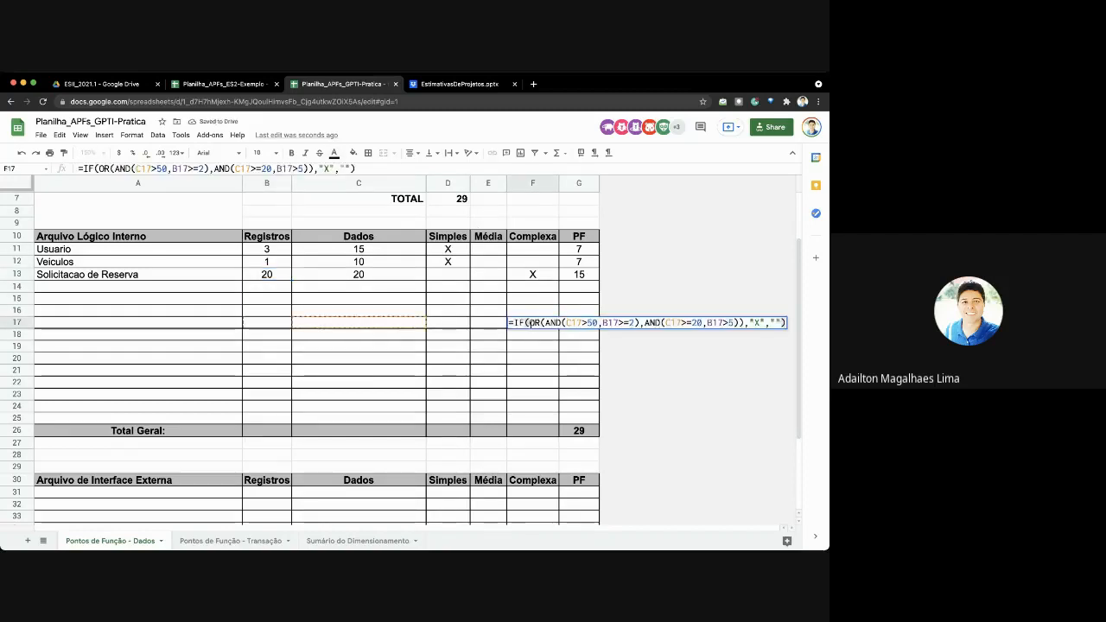
key(Escape)
double_click(532, 347)
key(Escape)
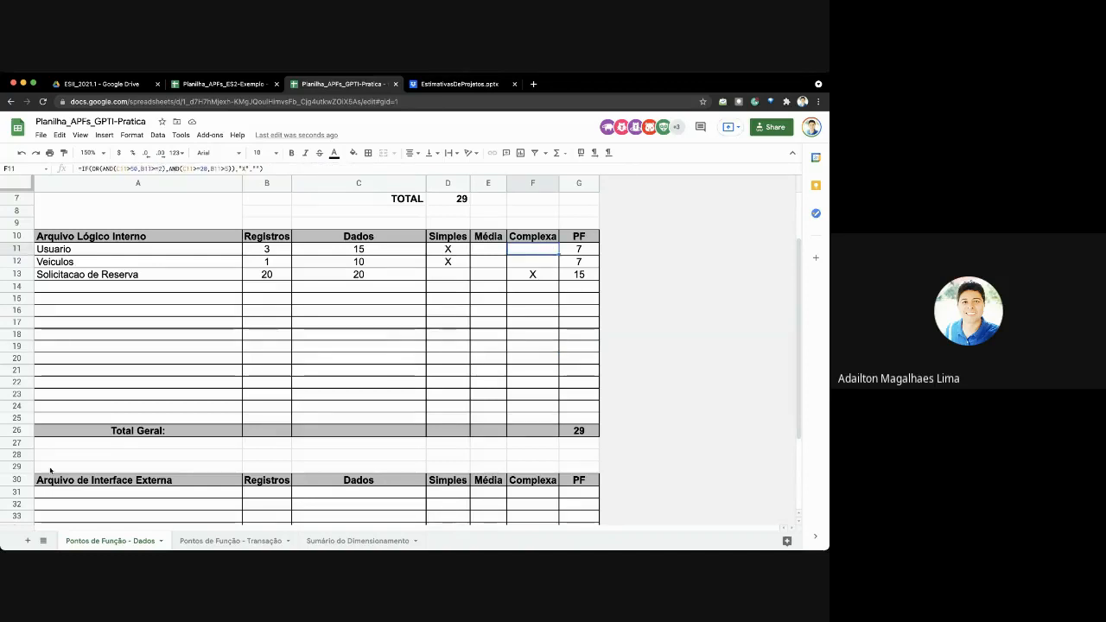
Insert two blank rows below row 25, just above the Total Geral row of Arquivo Lógico Interno.
click(17, 418)
right_click(18, 418)
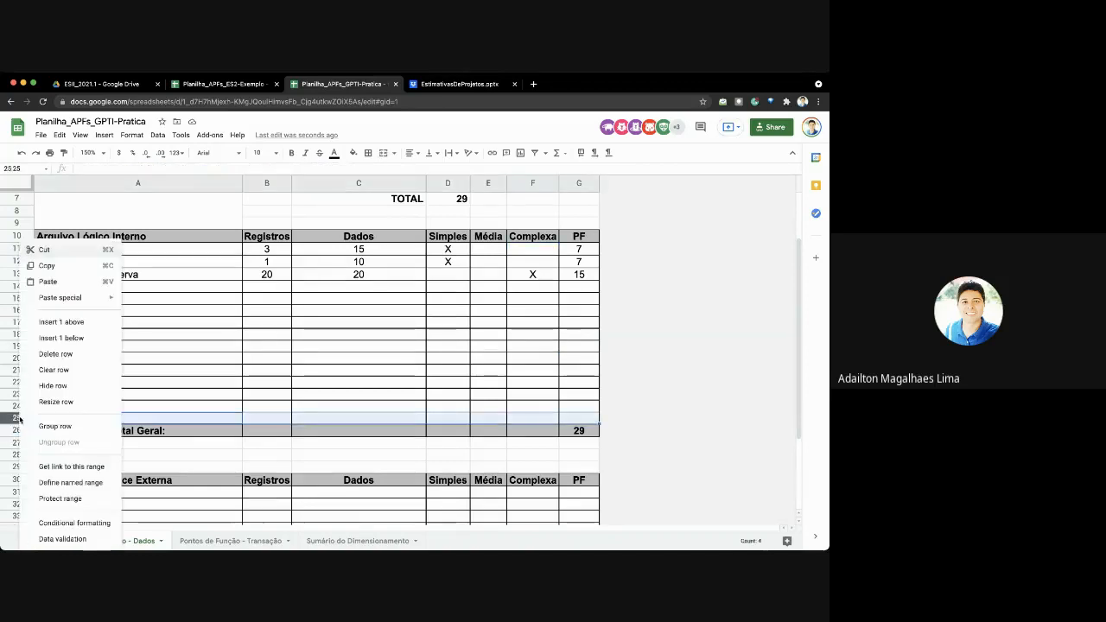
click(74, 337)
click(17, 429)
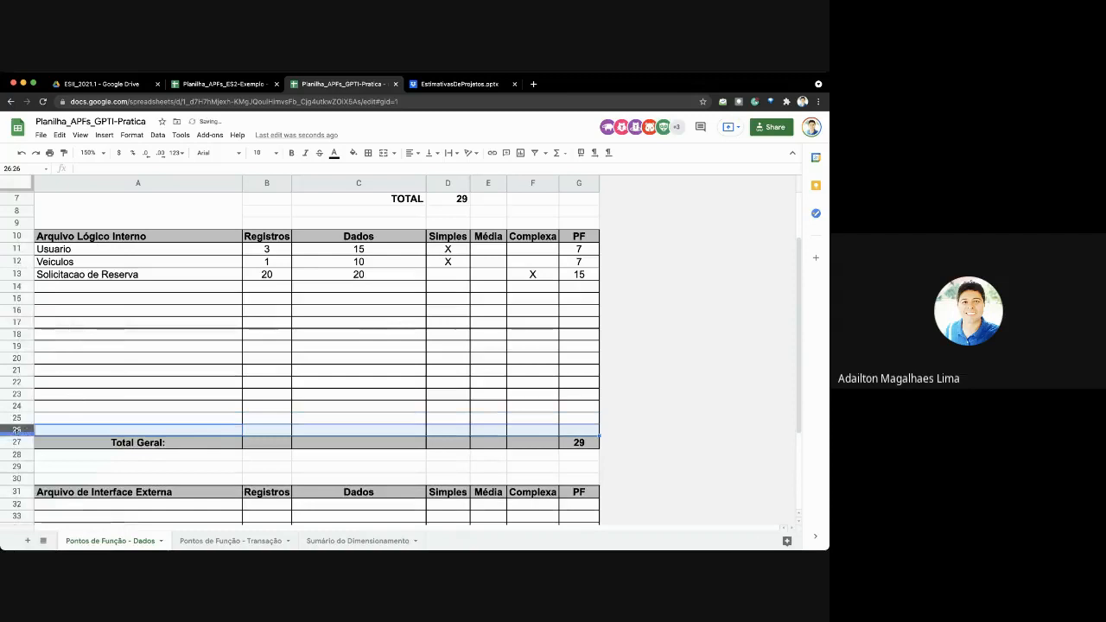
right_click(18, 429)
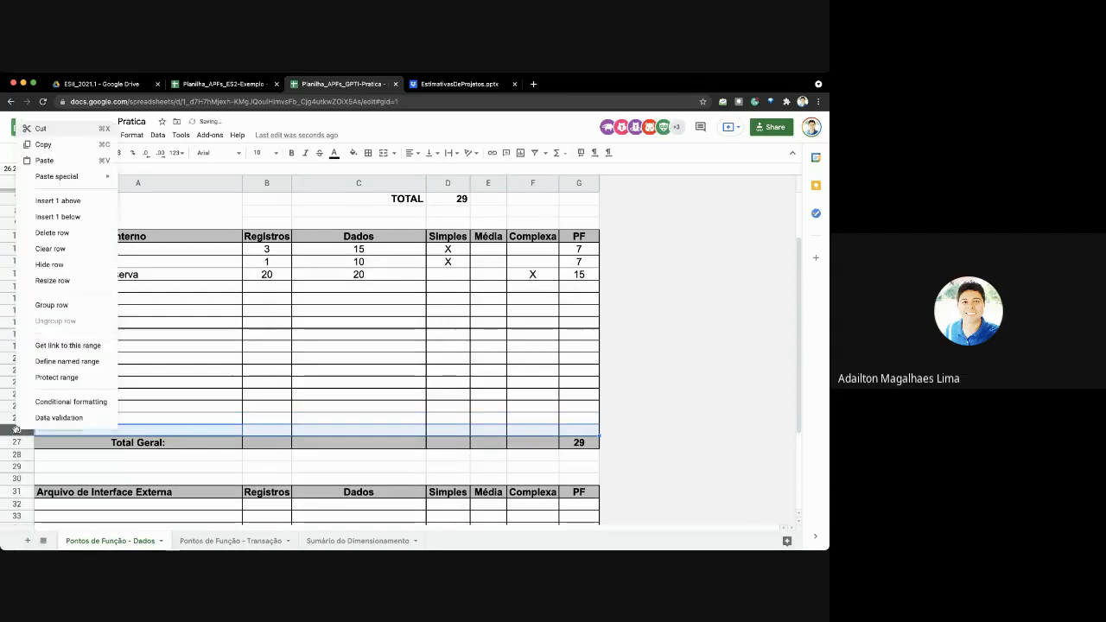
click(57, 216)
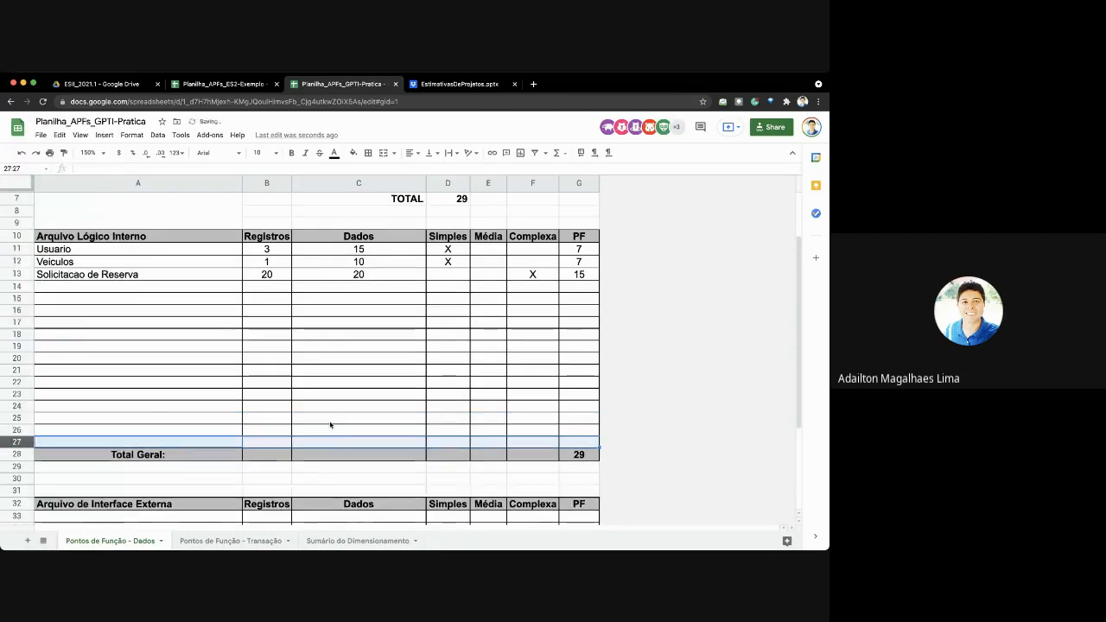
Check the Complexa formula in F25 and compare it with the Complexa cells of the inserted rows 26 and 27.
click(529, 431)
double_click(526, 418)
text(=IF(OR(AND(C25>50,B25>=2),AND(C25>=20,B25>5)),"X",""))
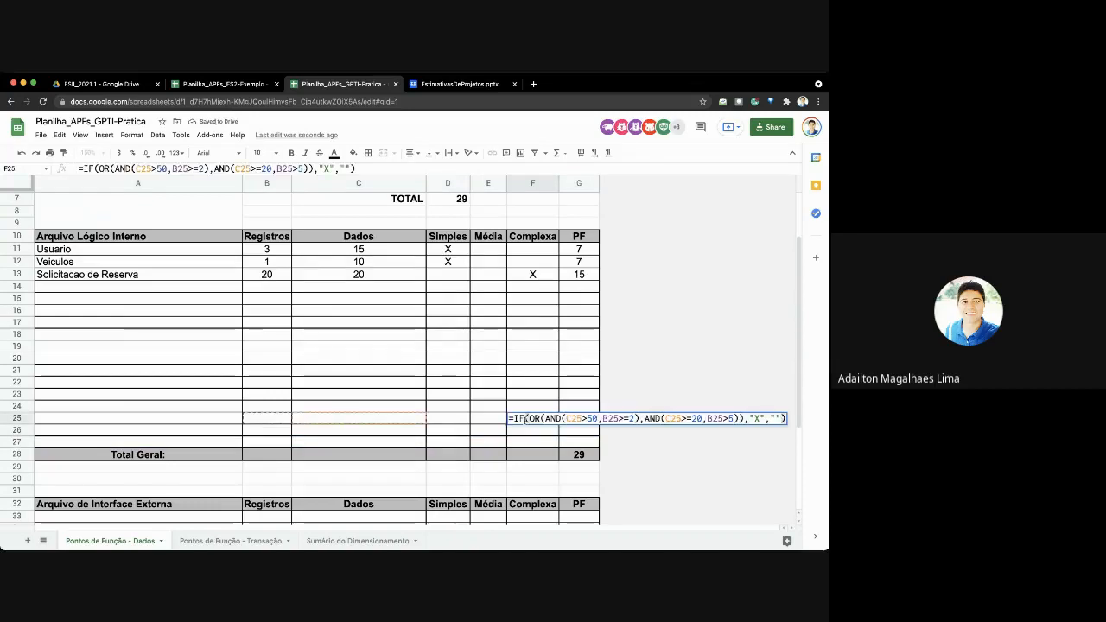
click(520, 426)
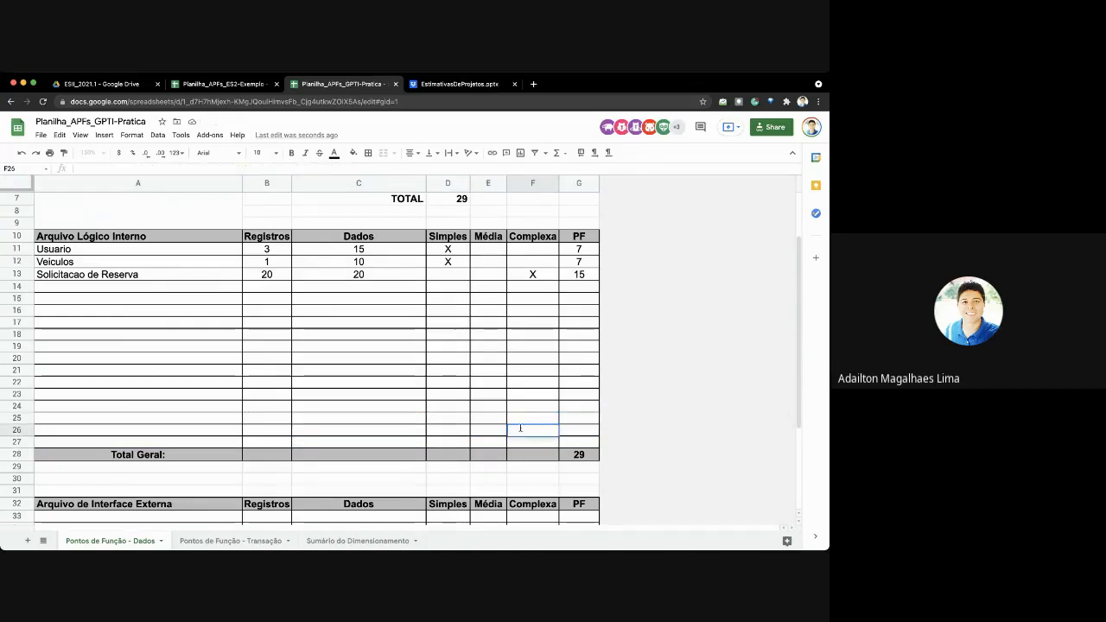
click(527, 445)
Extend the Total Geral formula in G28 to =SUM(G11:G27) and check the updated formula.
click(581, 454)
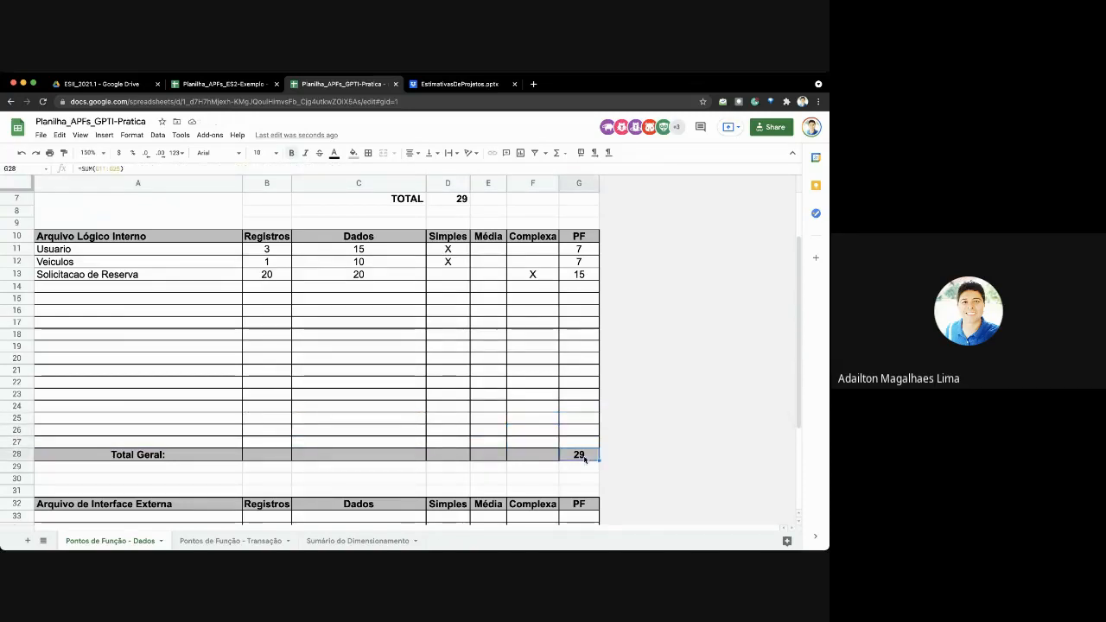
double_click(584, 455)
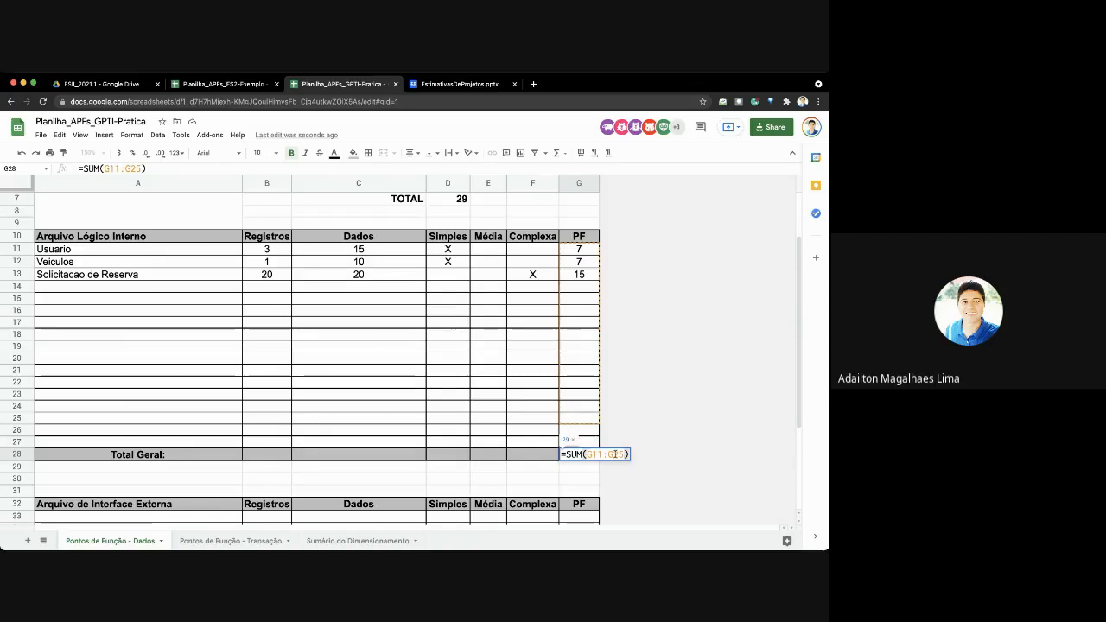
click(615, 454)
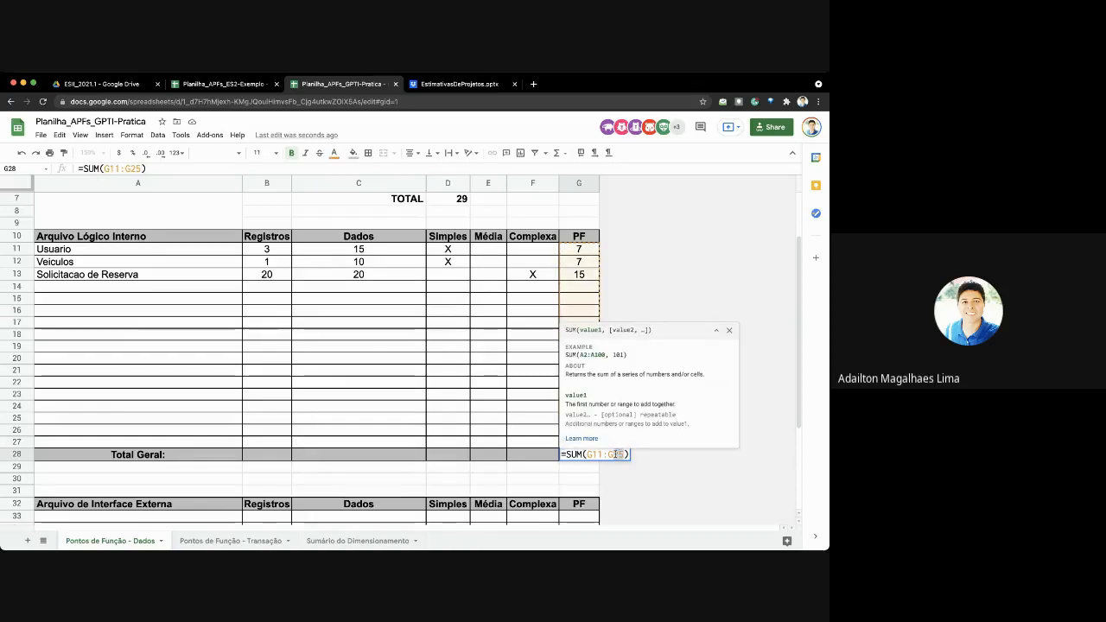
key(BackSpace)
text(7)
key(Return)
double_click(589, 456)
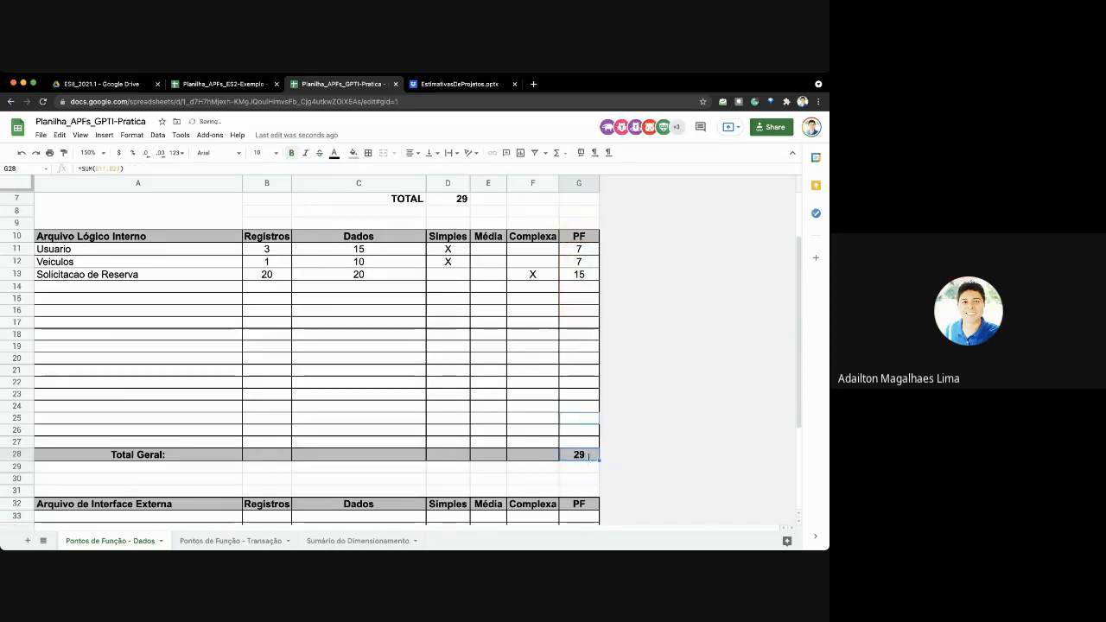
key(Escape)
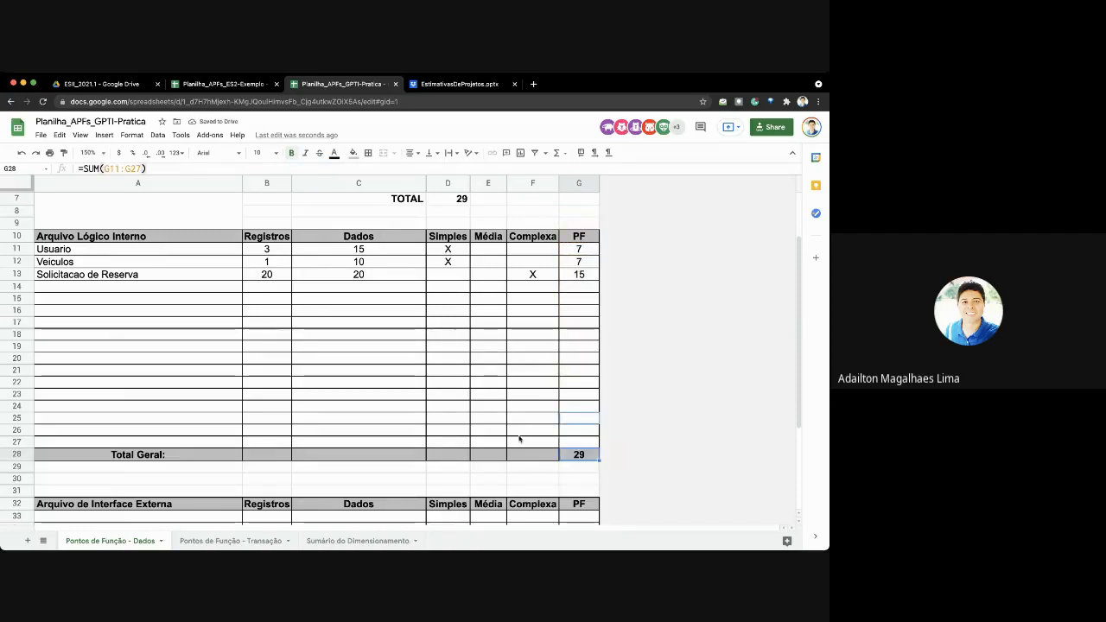
Check the Simples, Média and Complexa cells of the inserted rows 26 and 27 for formulas.
double_click(518, 442)
double_click(495, 441)
double_click(444, 430)
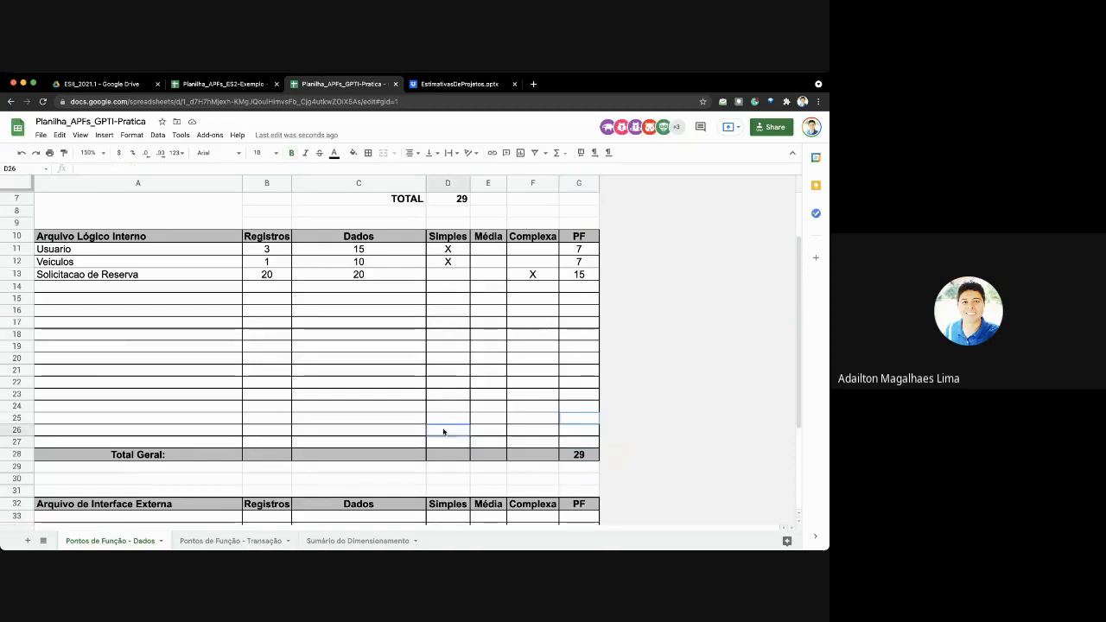
double_click(480, 433)
double_click(519, 430)
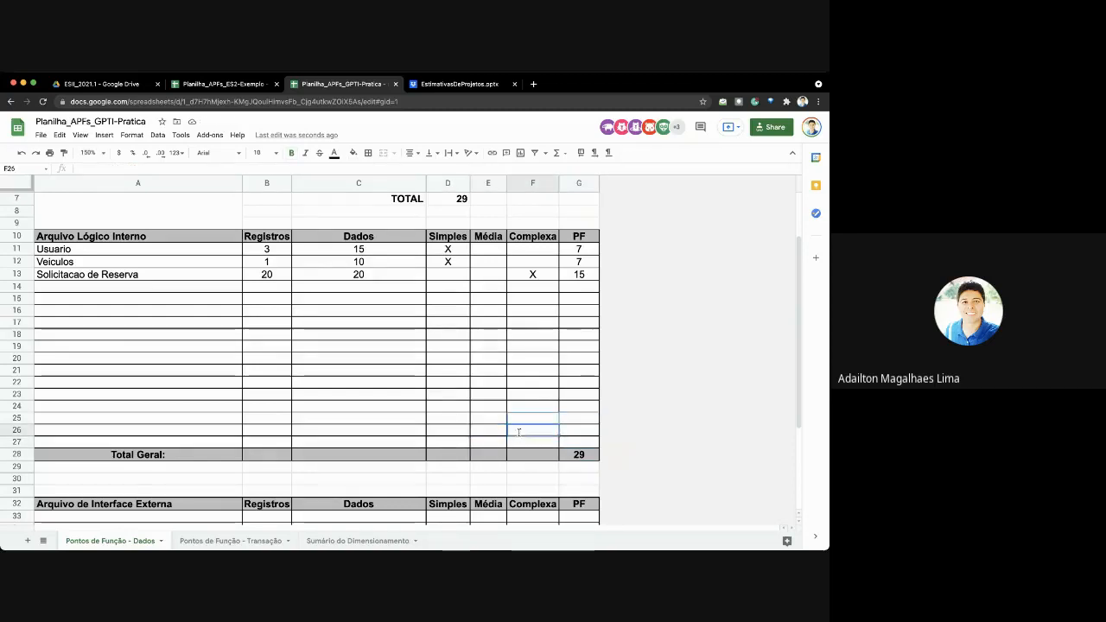
click(449, 445)
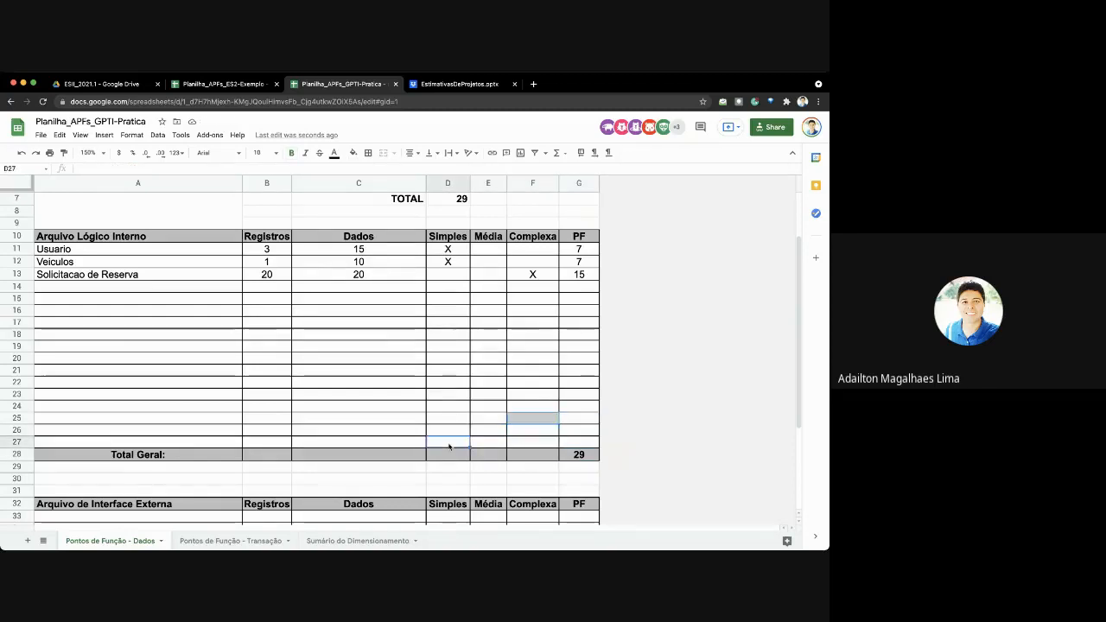
Fill the Simples formula from D23 down through D27 and check the copied formulas in D27 and D26.
double_click(447, 395)
key(Escape)
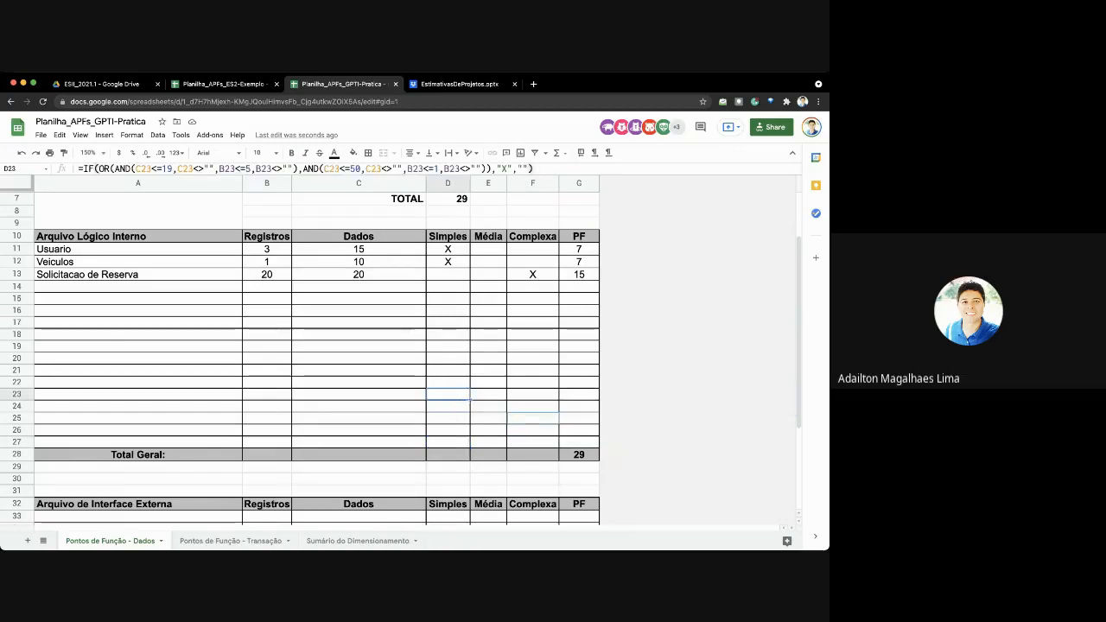
drag(469, 432, 462, 445)
double_click(458, 441)
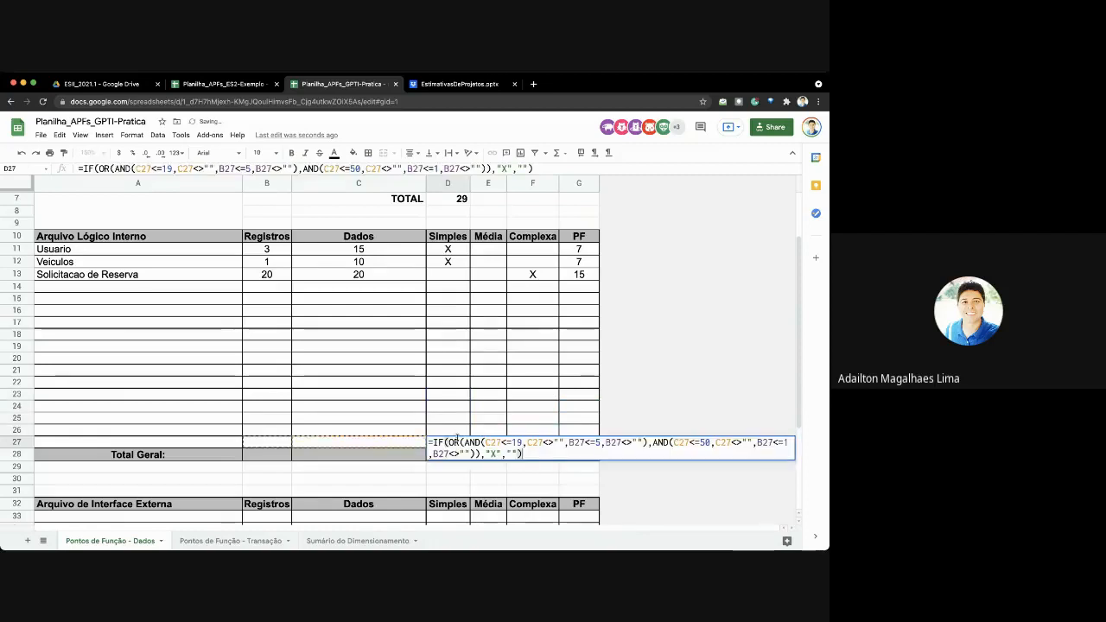
click(469, 431)
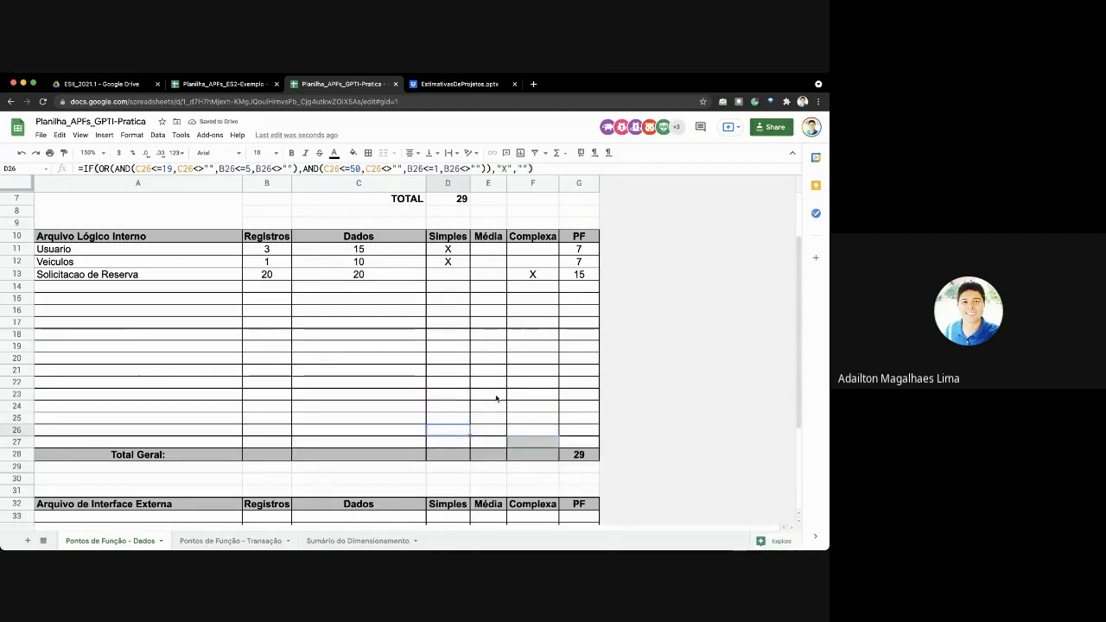
Fill the Média formula from E23 down through E27 and the Complexa formula from F23 down through F27.
click(497, 399)
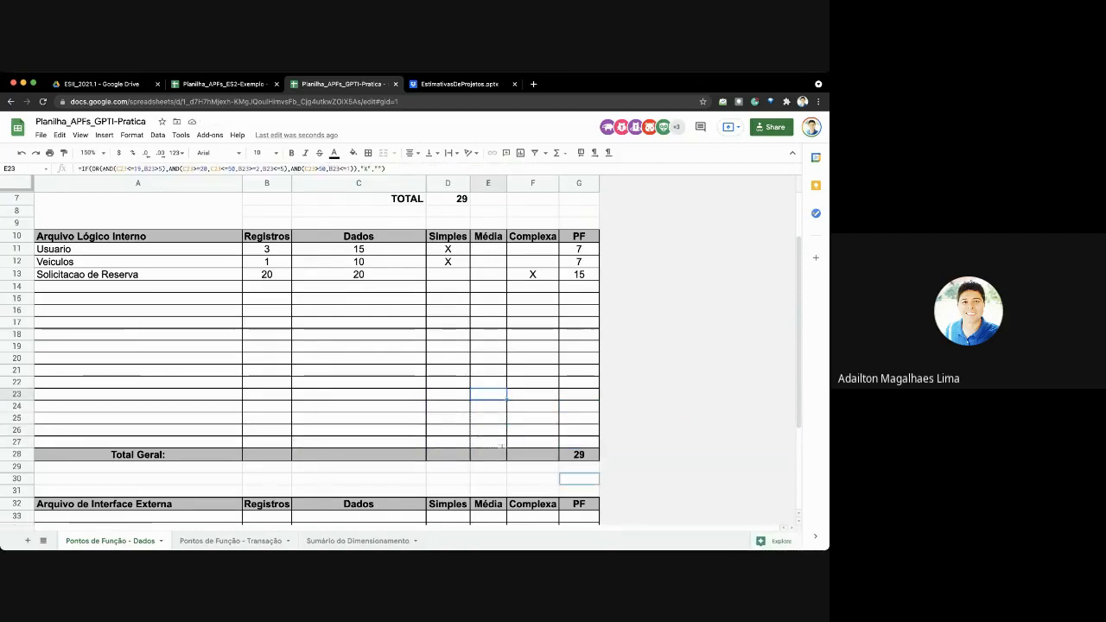
drag(501, 445, 502, 446)
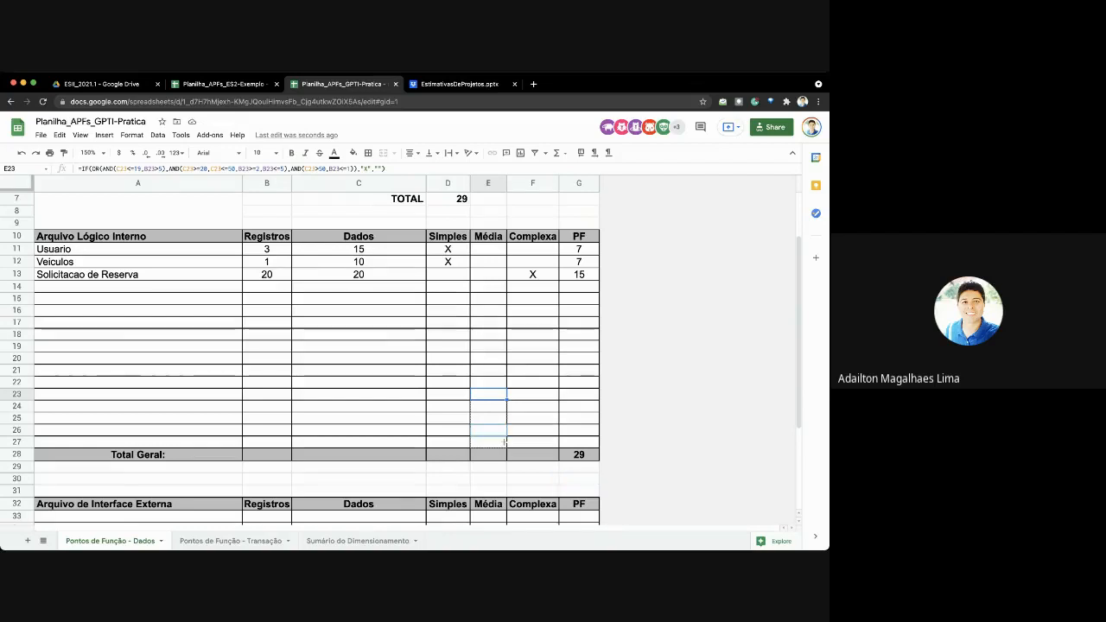
click(518, 394)
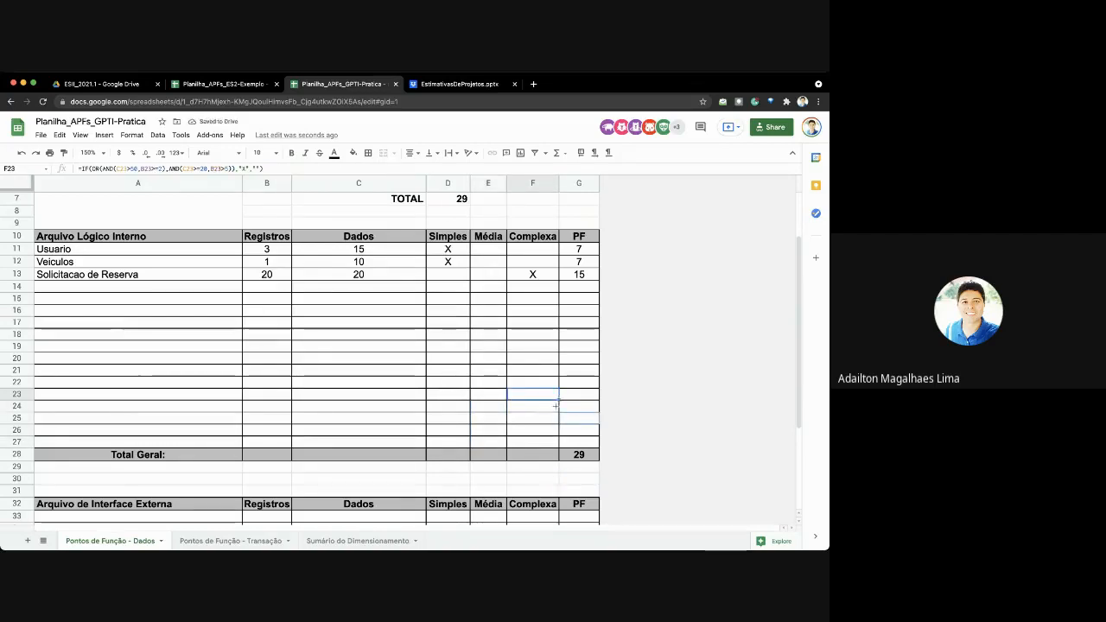
drag(556, 405, 558, 442)
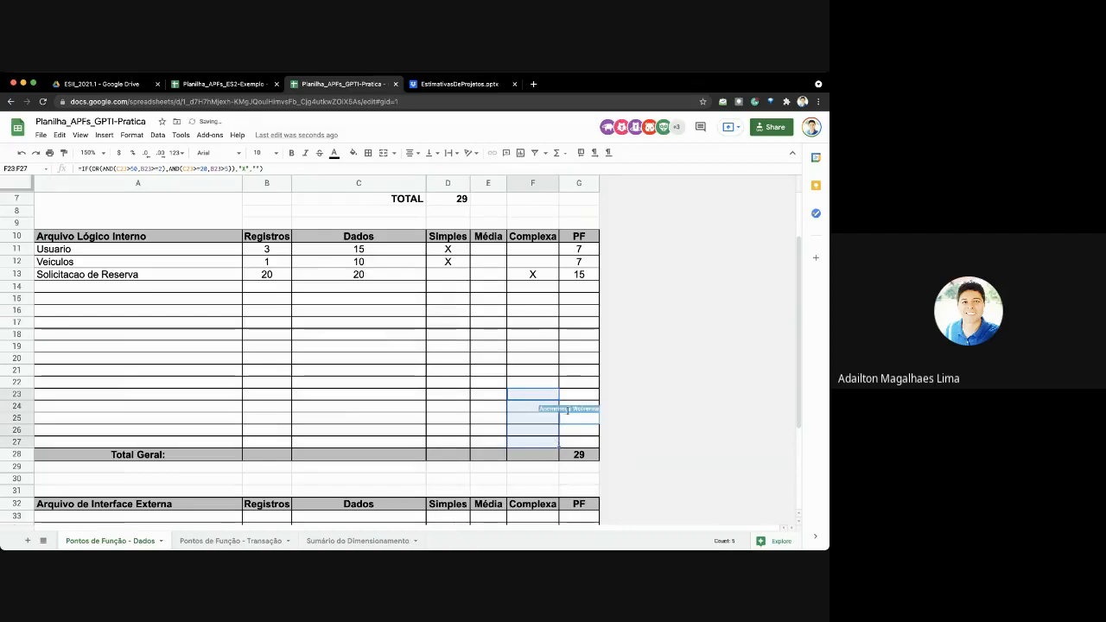
Inspect the PF formula in G22, fill it down through G27, undo the fill and repeat it over the same range.
double_click(577, 383)
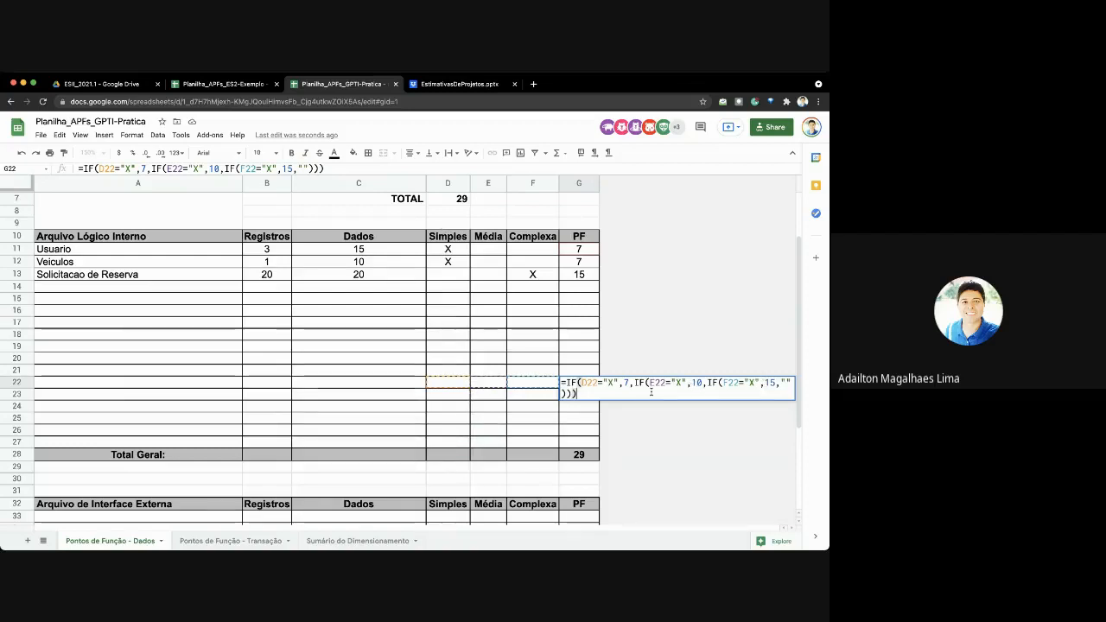
key(Escape)
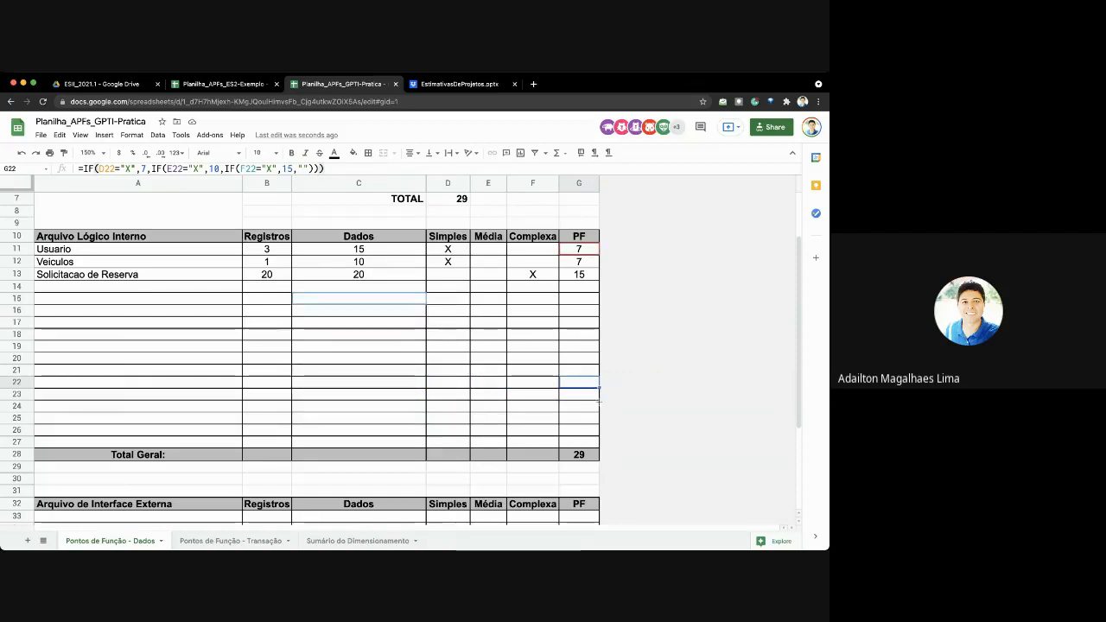
drag(598, 390, 596, 447)
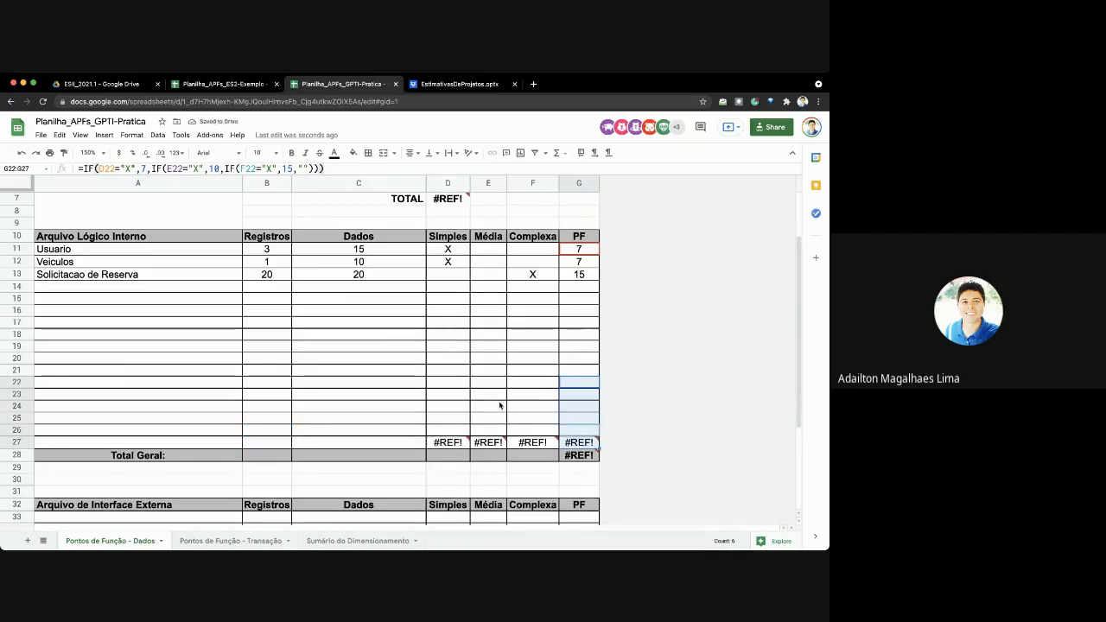
key(super+z)
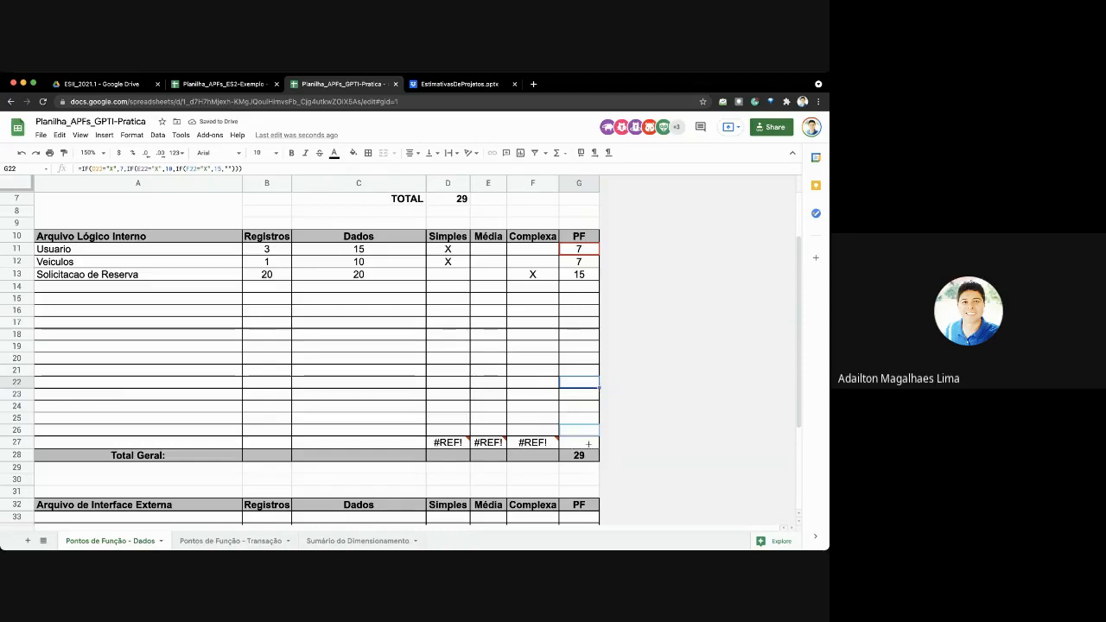
drag(588, 444, 590, 447)
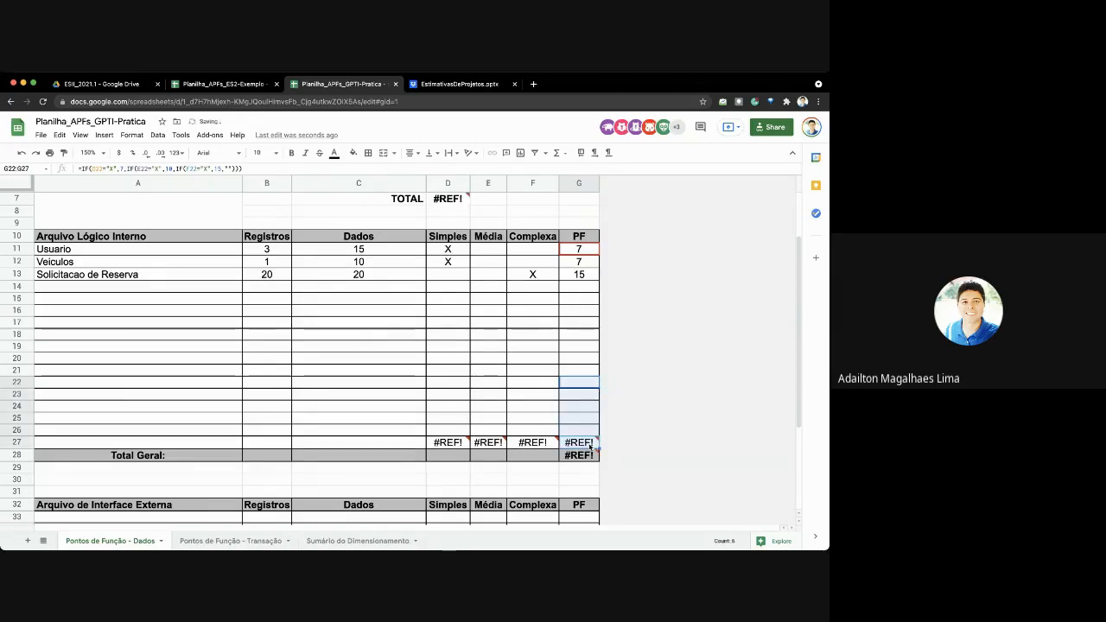
Undo the fills of the PF, Complexa, Média and Simples formulas down to row 27.
key(super+z)
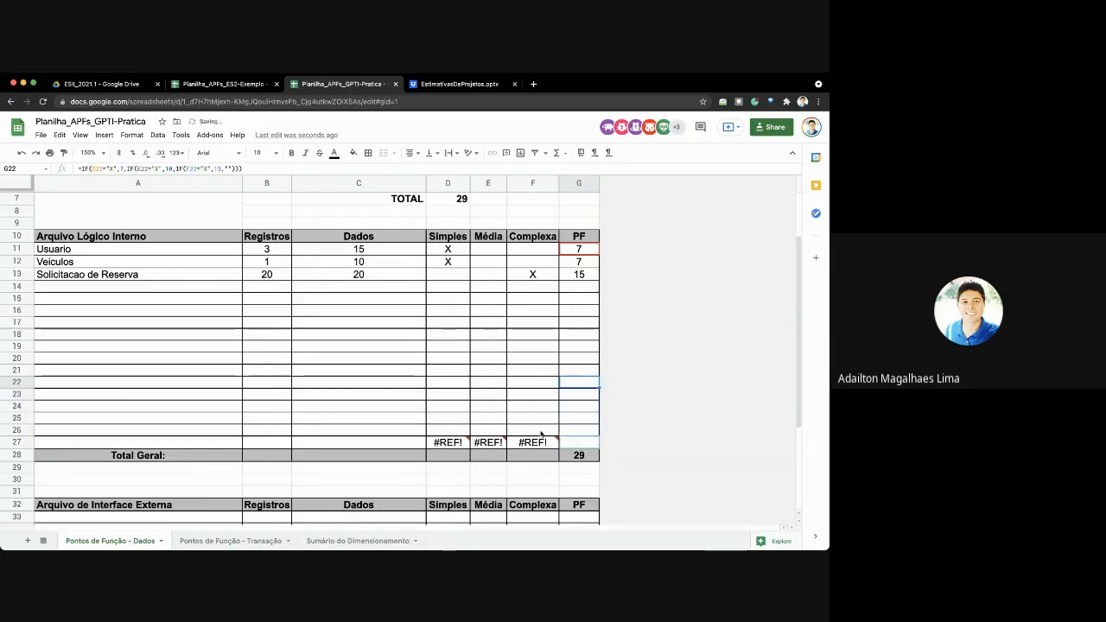
key(super+z)
key(super+z)
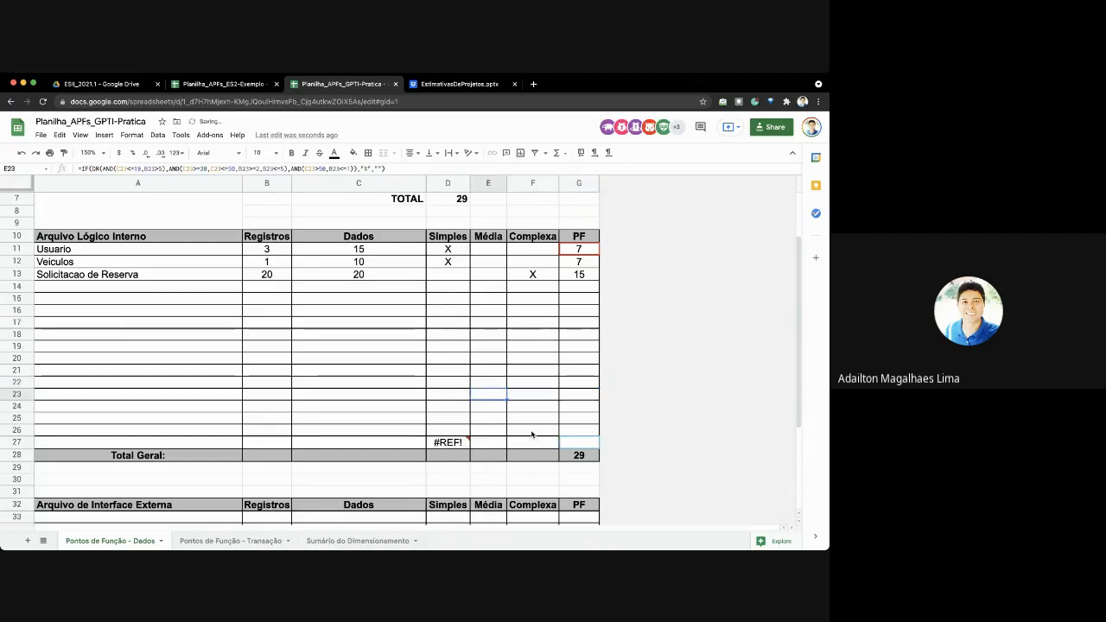
key(super+z)
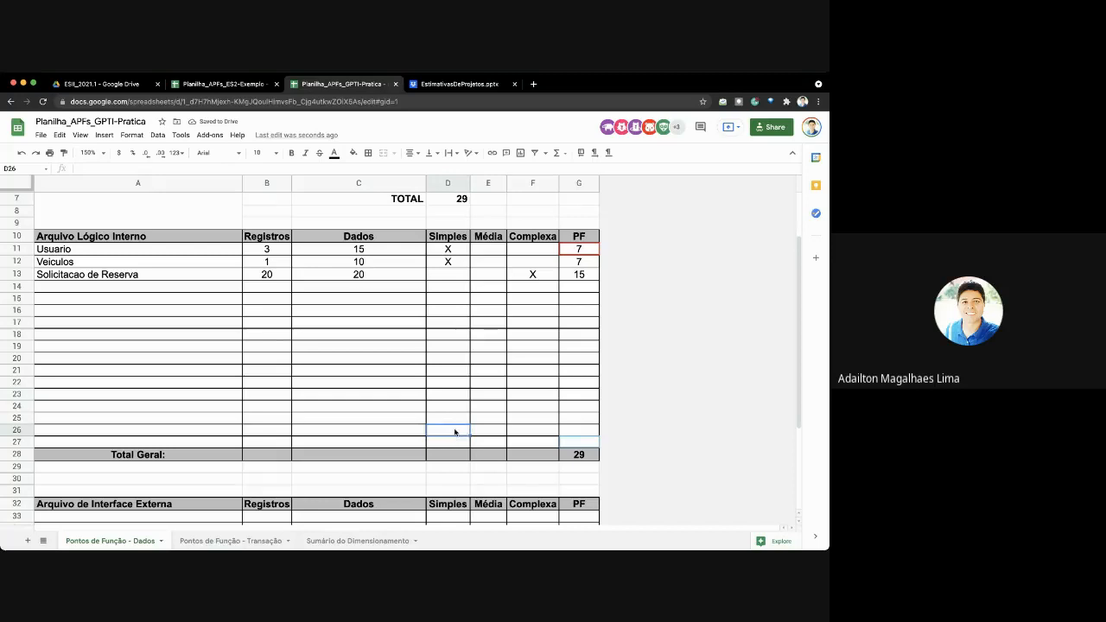
Fill the Simples, Média and Complexa formulas from row 24 down through row 27.
click(455, 407)
drag(470, 412, 466, 447)
click(493, 408)
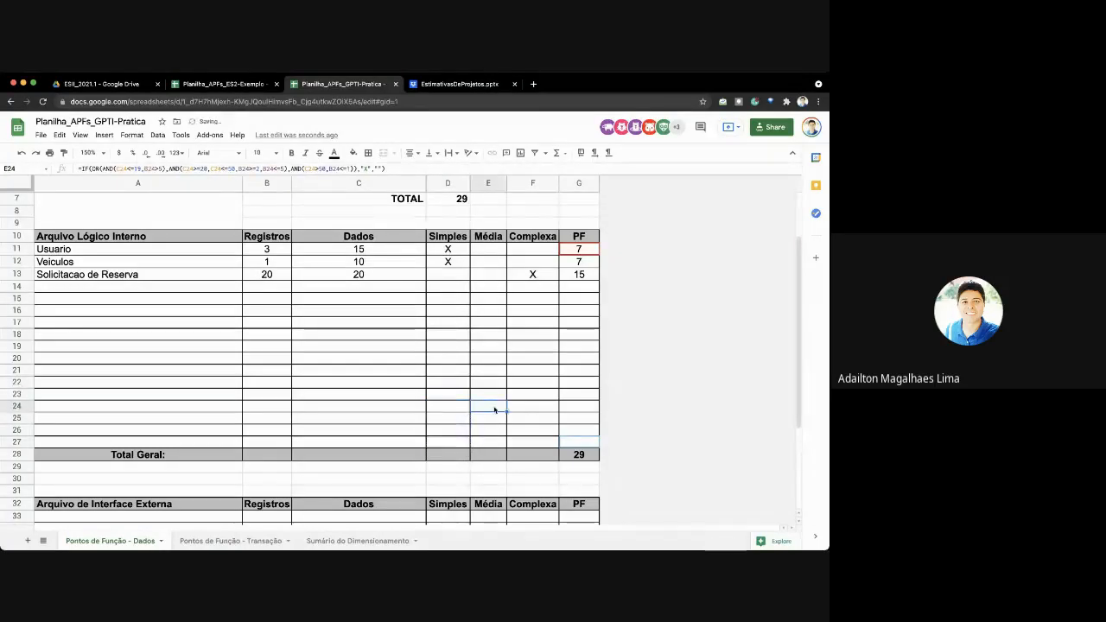
drag(506, 411, 508, 446)
click(533, 406)
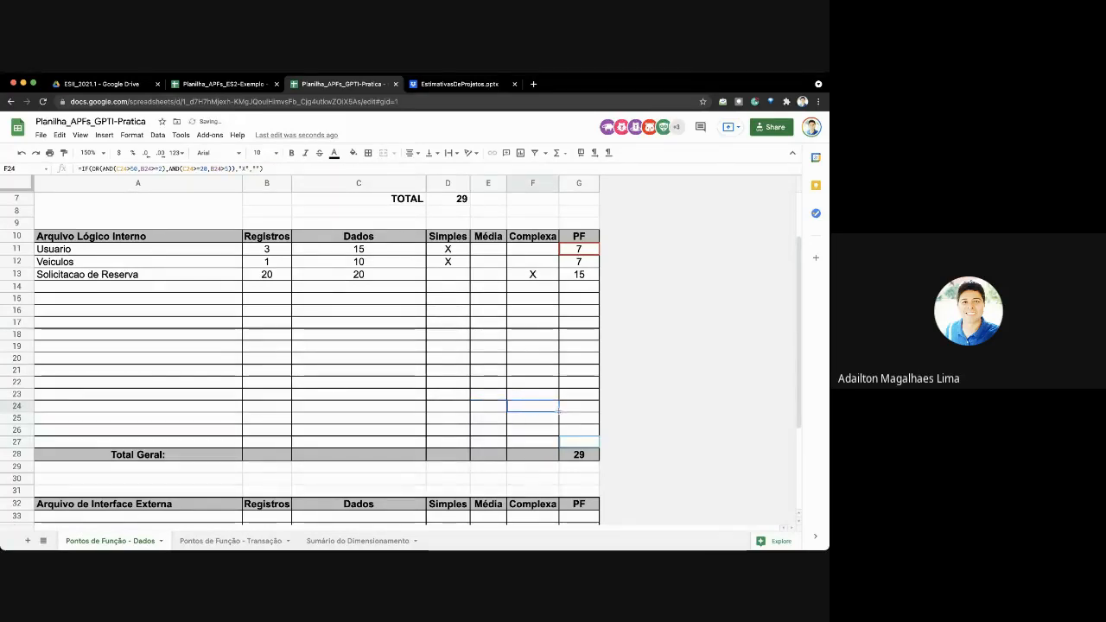
drag(558, 412, 551, 447)
Inspect the PF formula in G24 and fill it down through G27.
click(577, 441)
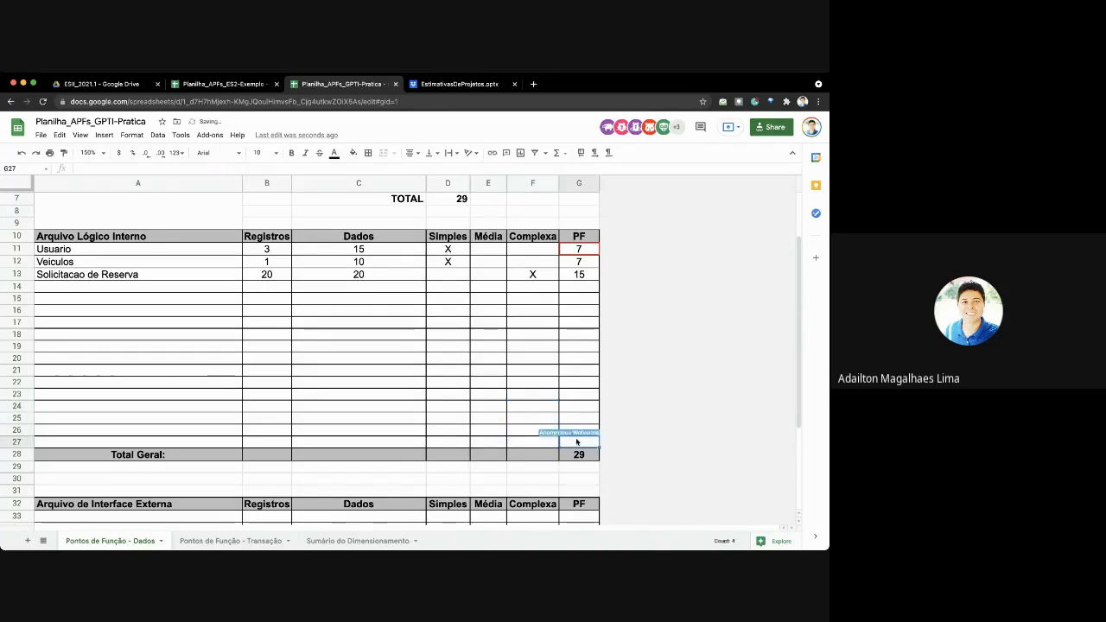
double_click(578, 407)
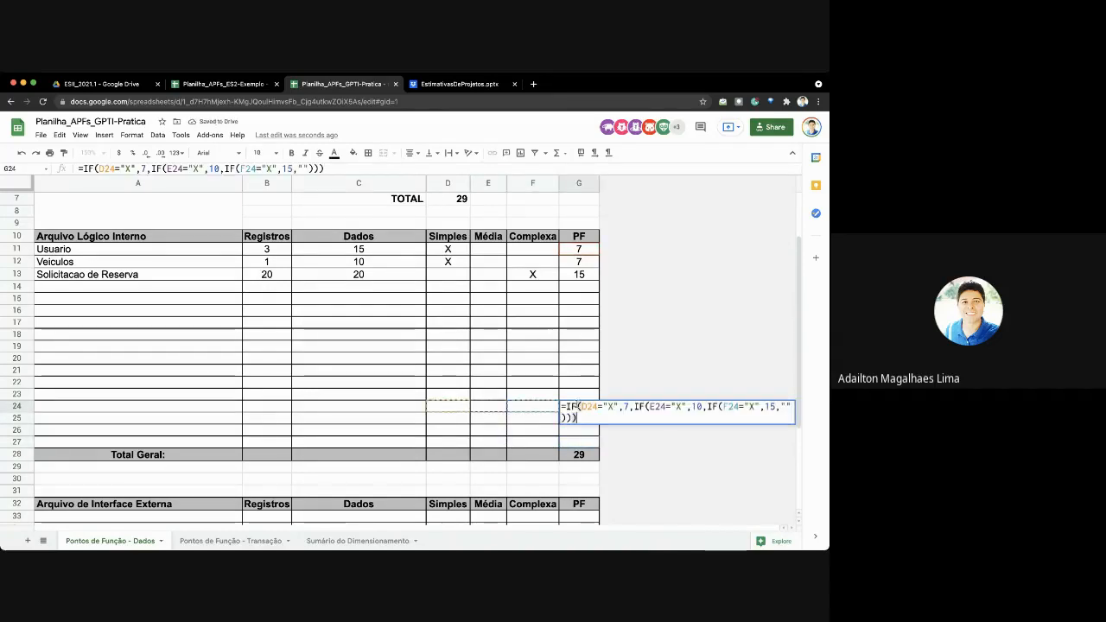
key(Escape)
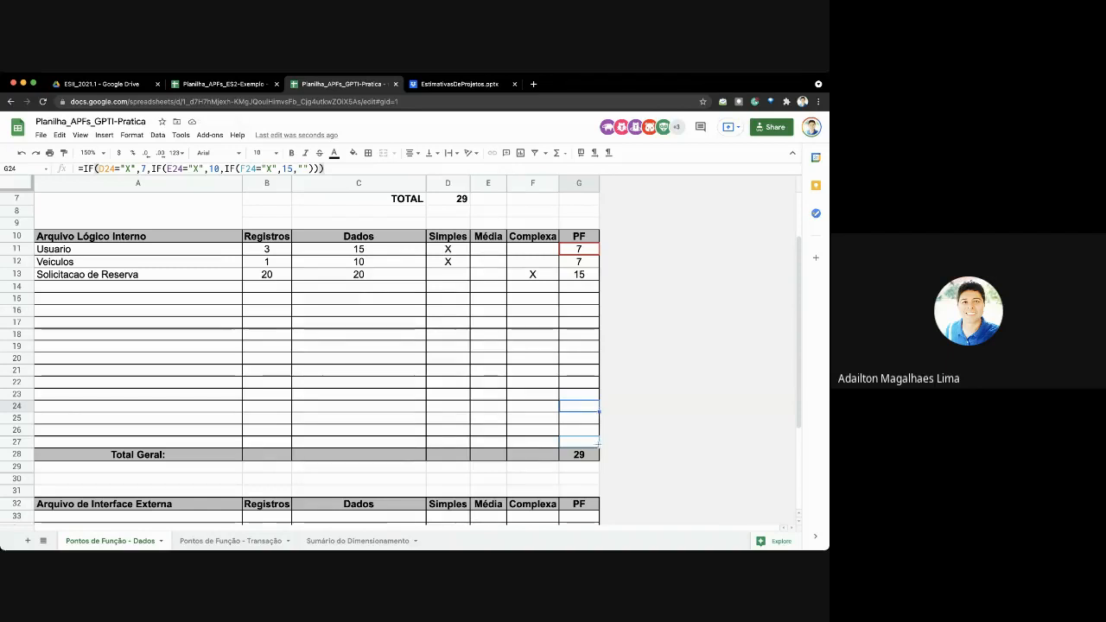
drag(599, 442, 598, 444)
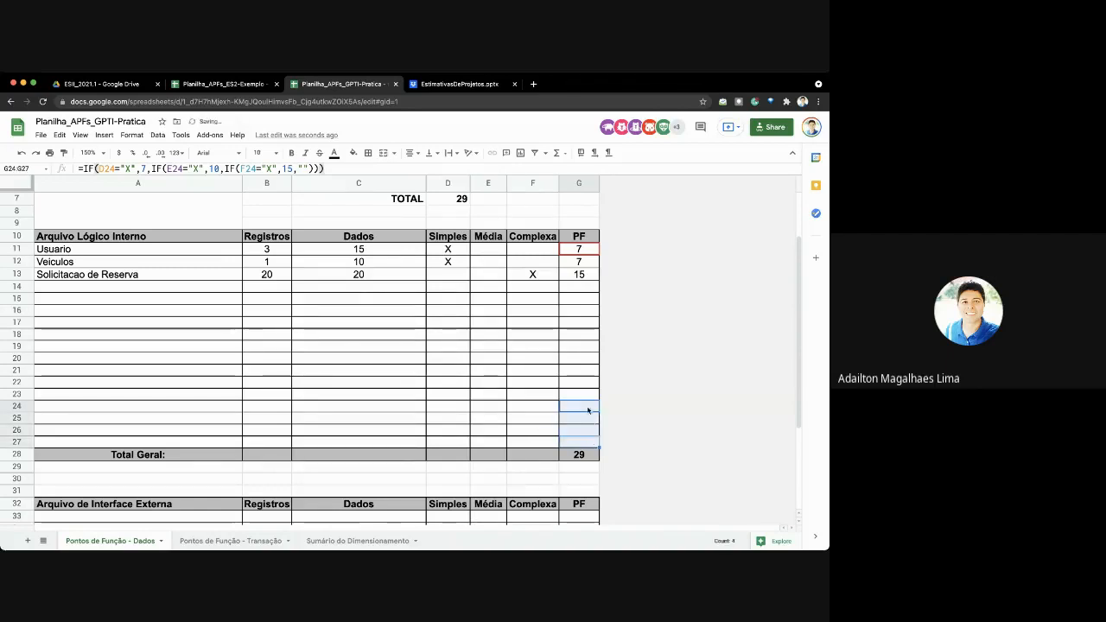
Check the copied PF formula in G27 and the range summed by the Total Geral formula in G28.
double_click(571, 443)
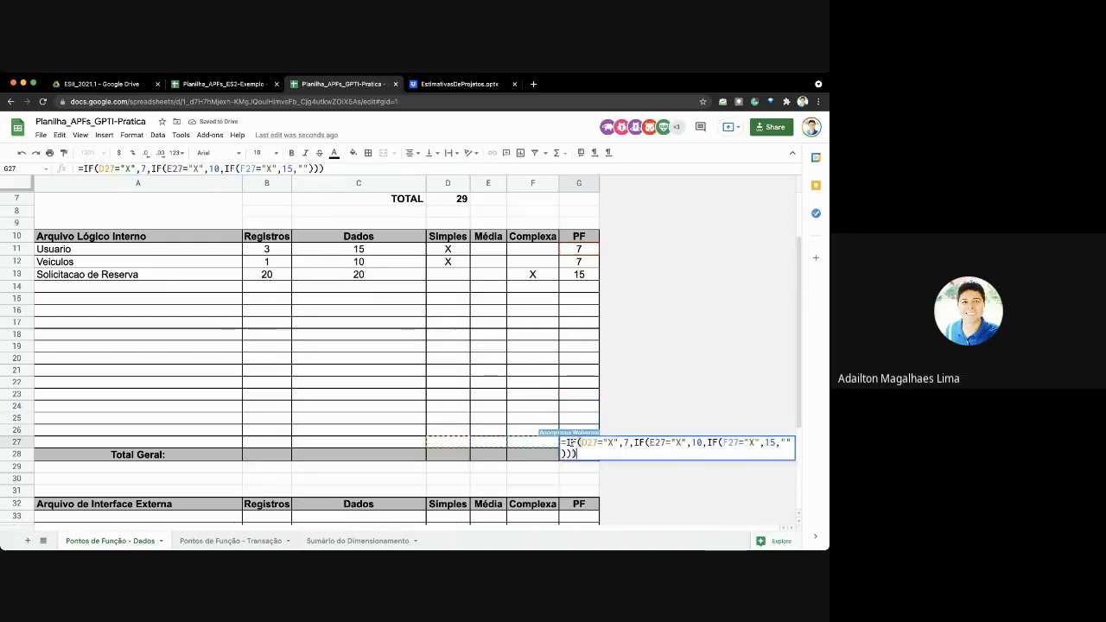
click(572, 455)
double_click(573, 454)
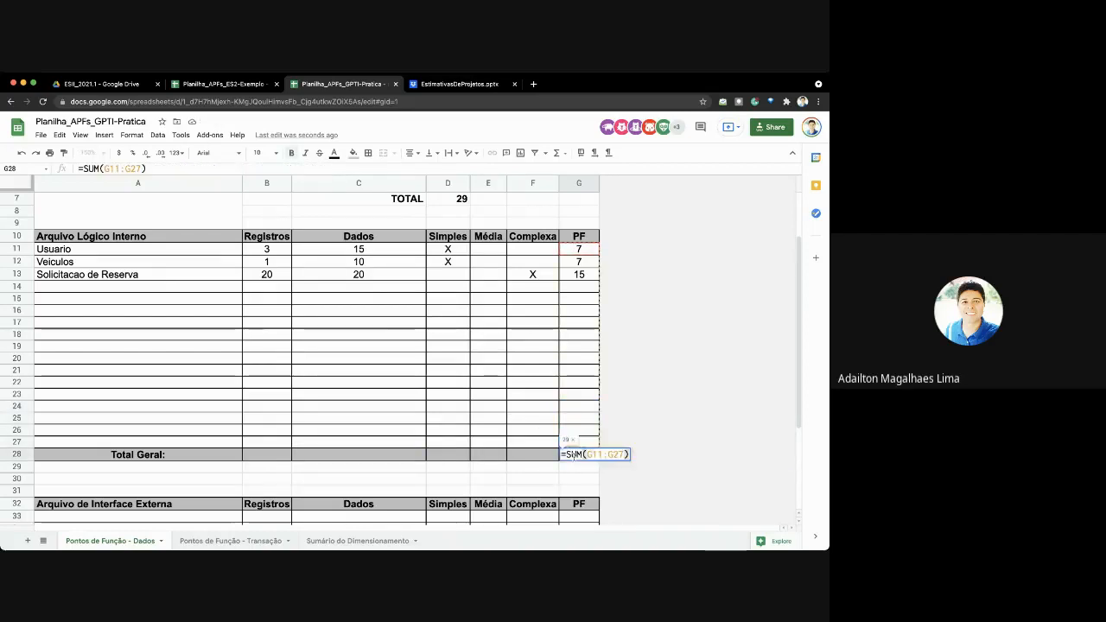
key(Escape)
Review the Arquivo Lógico Interno entries, going across the Usuario row's columns and down the rows beneath it.
click(129, 276)
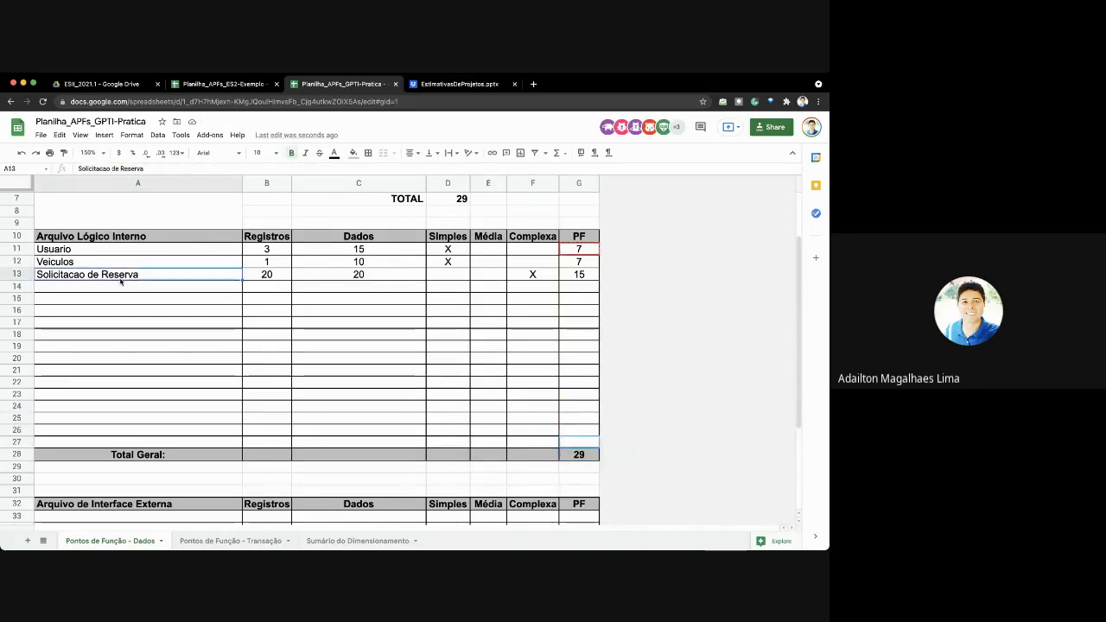
click(69, 252)
key(shift+Right)
key(shift+Right)
key(shift+Right)
key(shift+Right)
key(shift+Right)
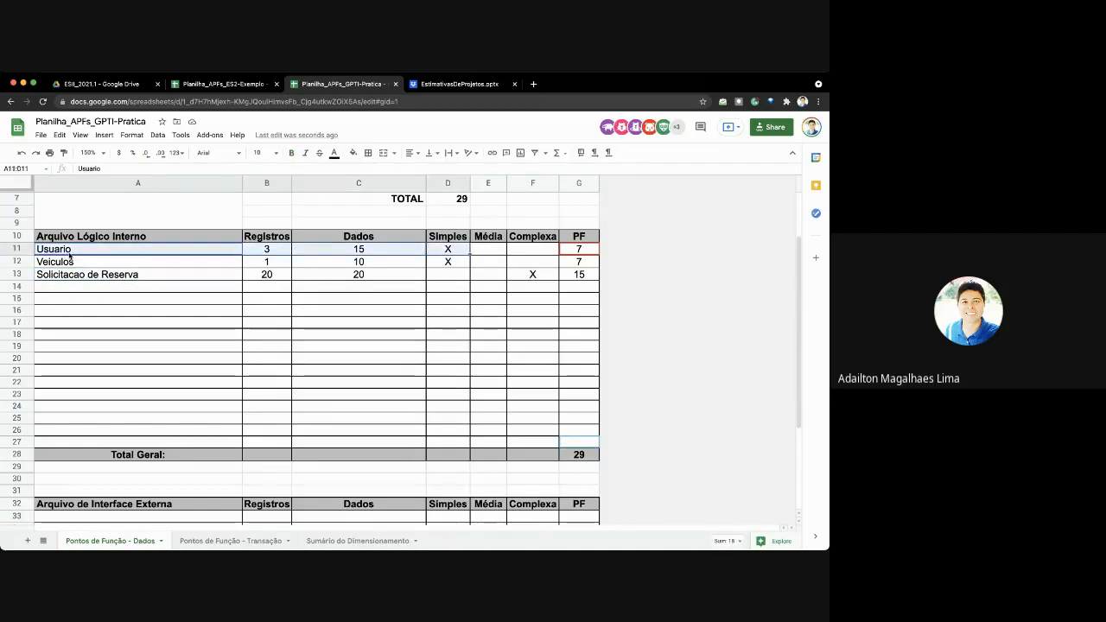
key(shift+Right)
key(shift+Left)
key(shift+Left)
key(shift+Left)
key(shift+Left)
key(shift+Left)
key(shift+Left)
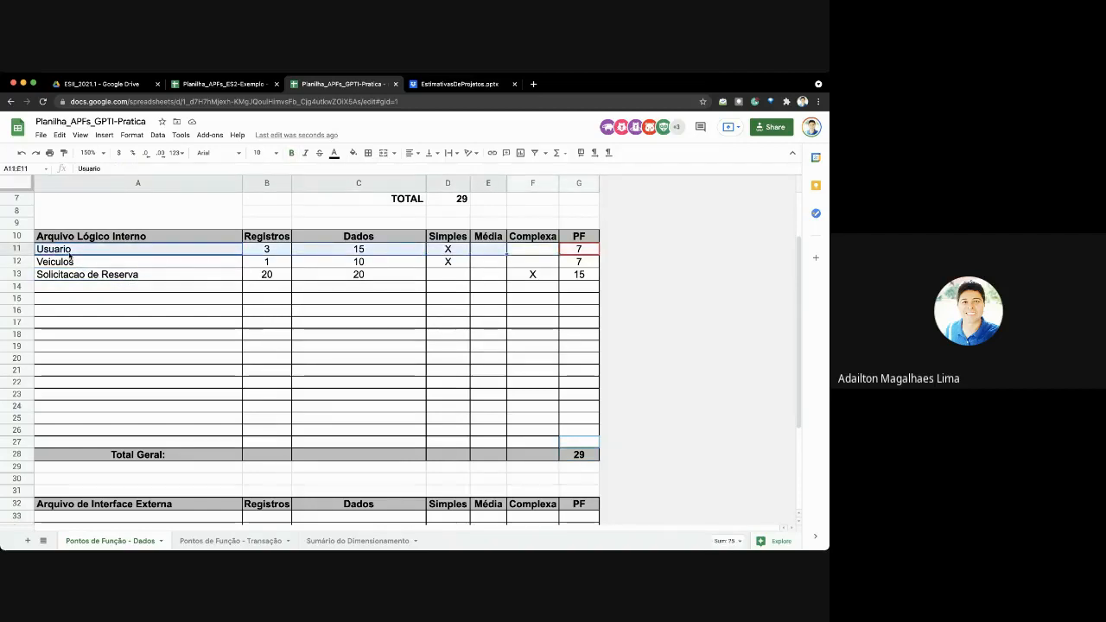
key(Down)
key(Down)
key(Down)
key(Down)
key(Down)
key(Down)
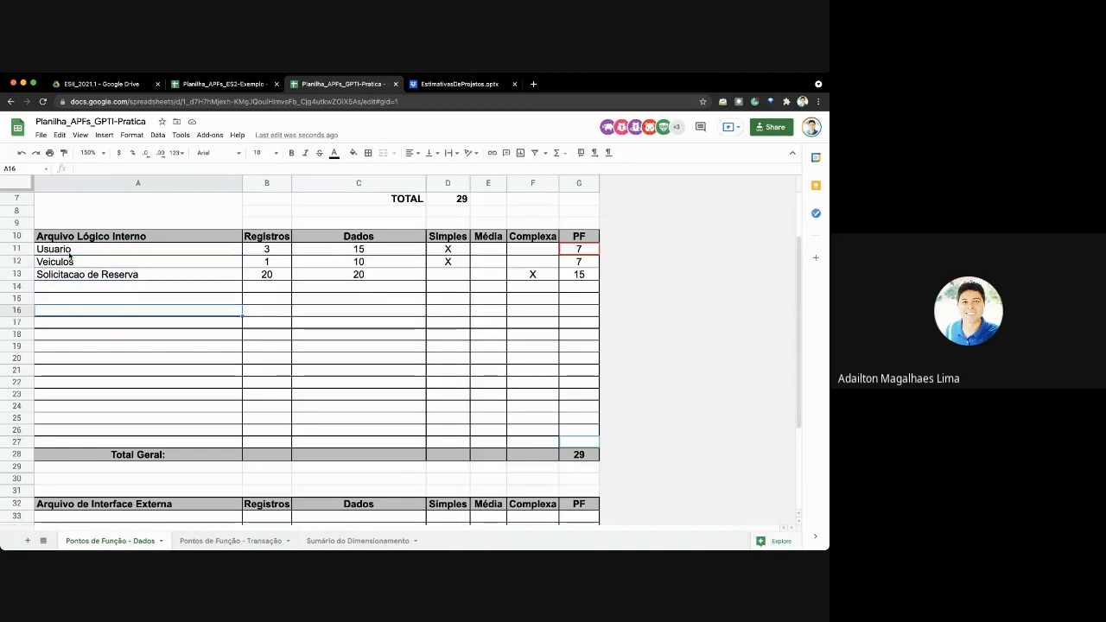
Enter "Cadastro de Projeto" as the Arquivo Lógico Interno name in A27.
click(65, 443)
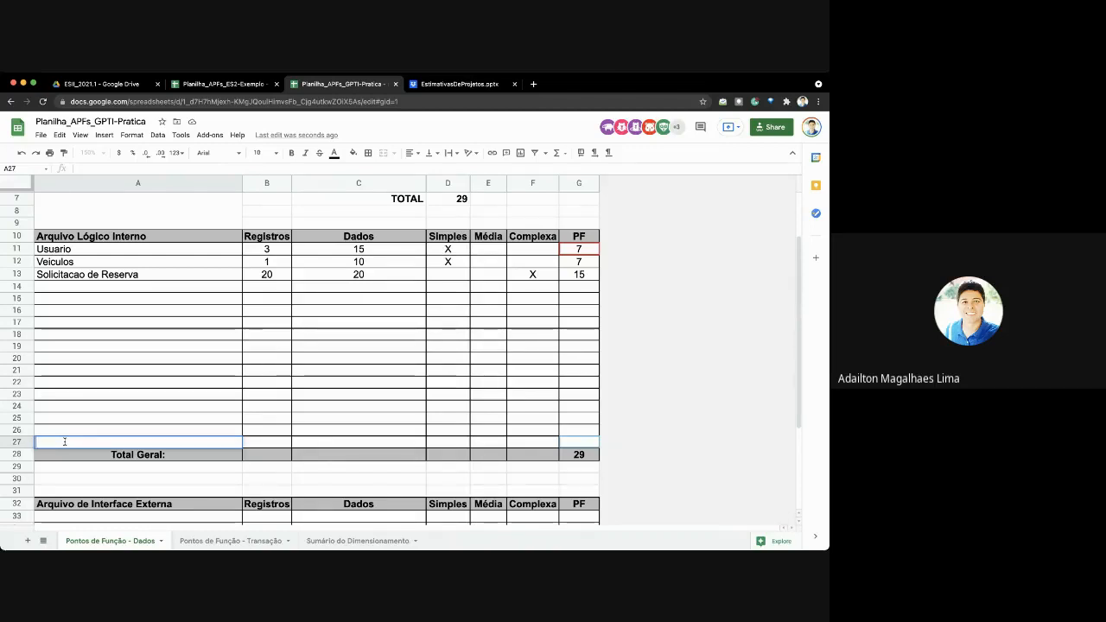
text(Pla)
key(BackSpace)
key(BackSpace)
key(BackSpace)
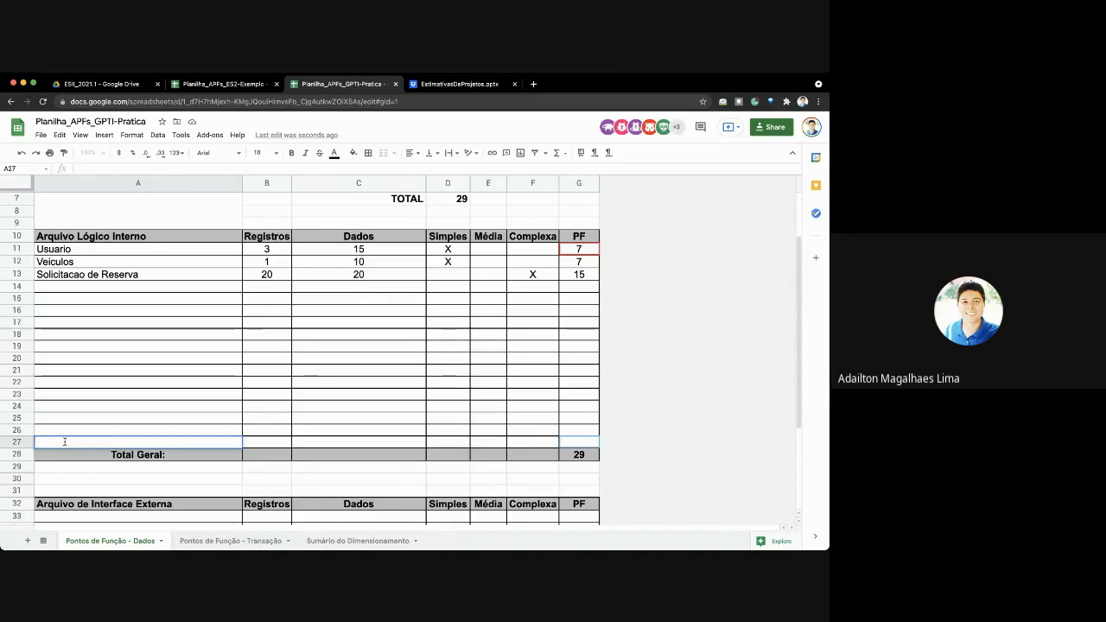
text(Cadastr)
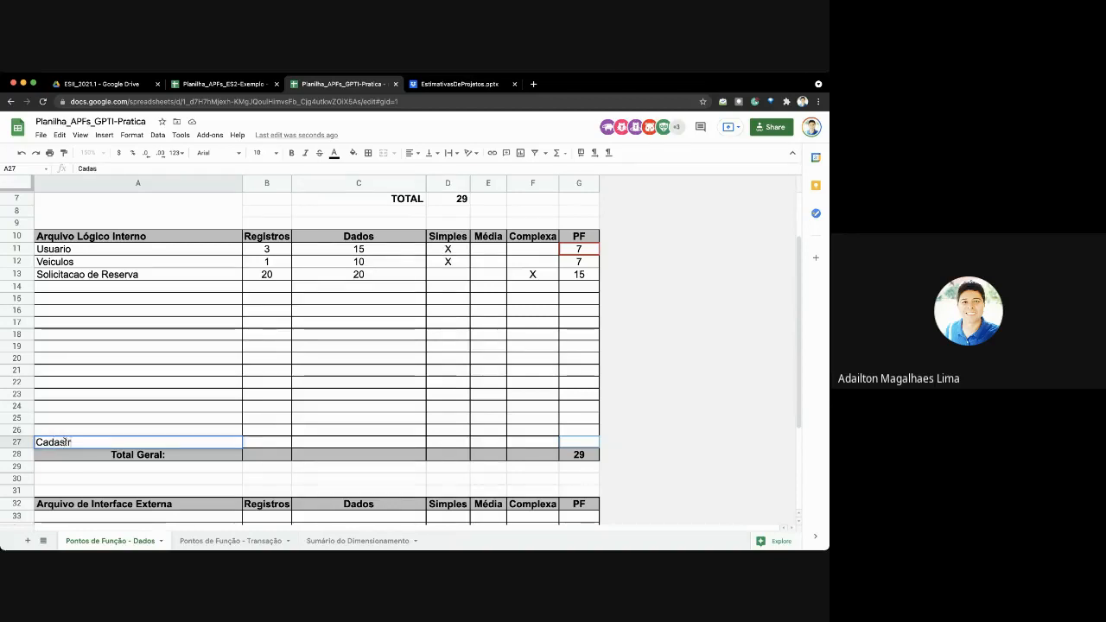
text(o de Projeto)
key(Return)
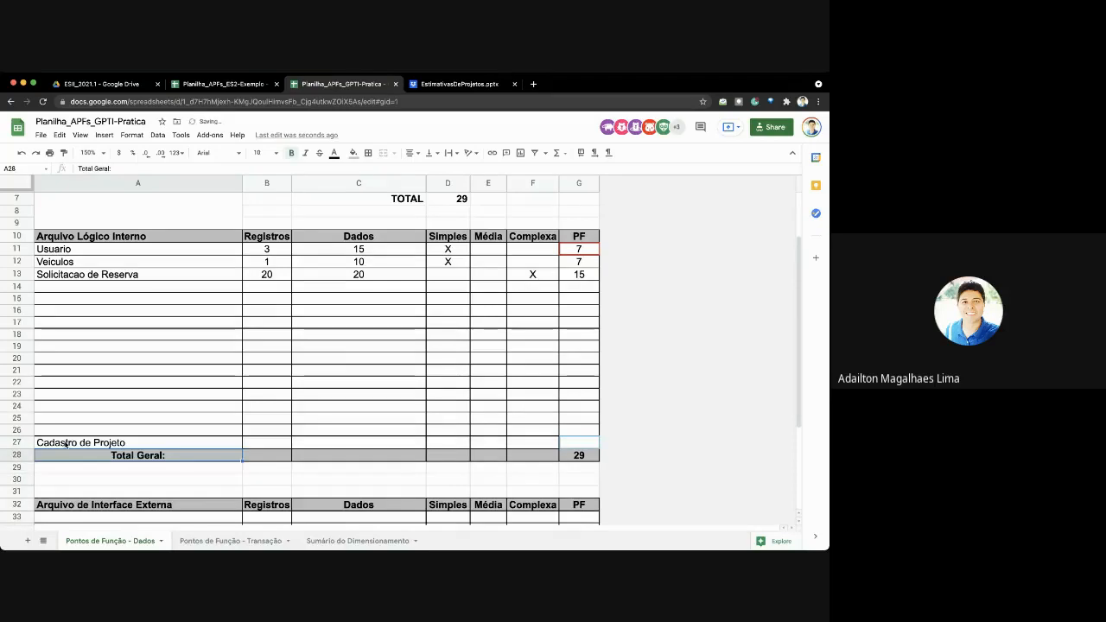
Set Registros to 2 and Dados to 1 for Cadastro de Projeto in row 27.
key(Up)
key(Right)
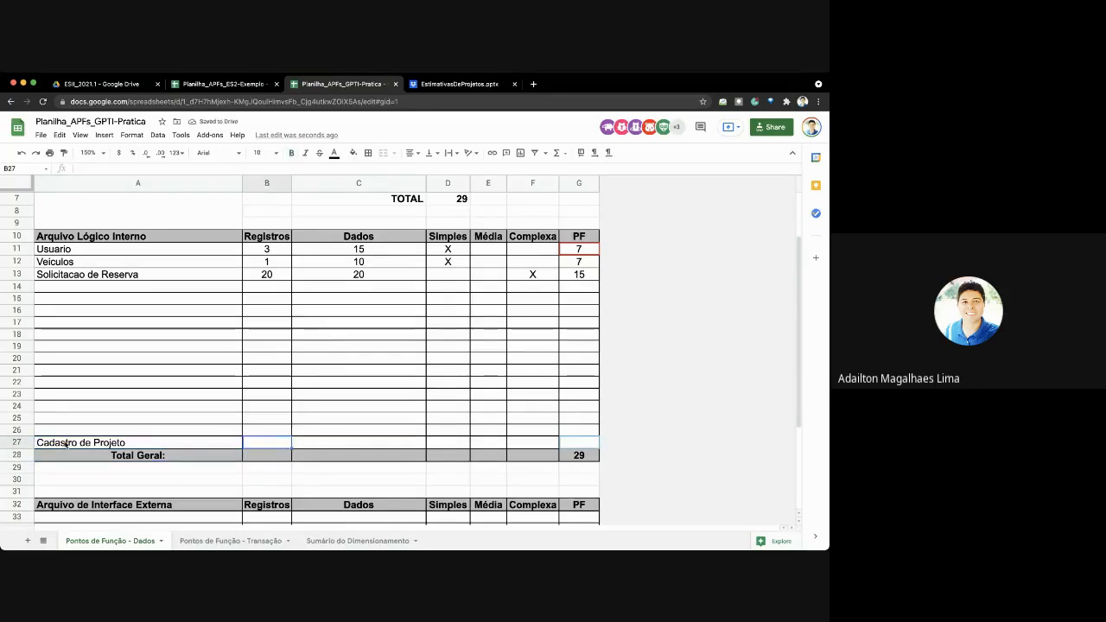
text(2)
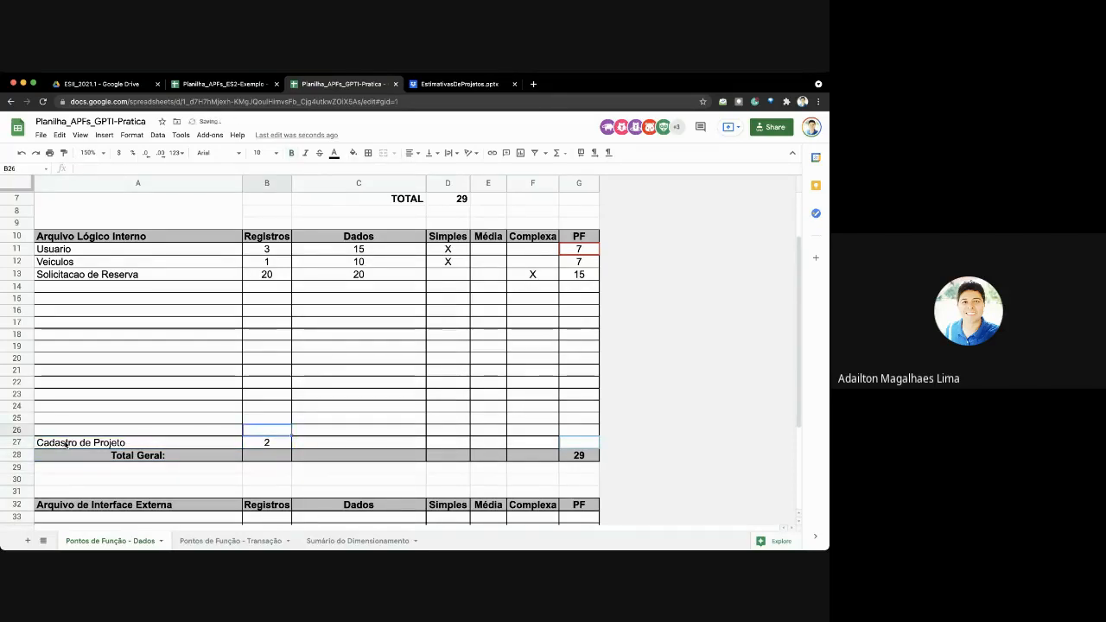
key(Tab)
text(1)
key(Return)
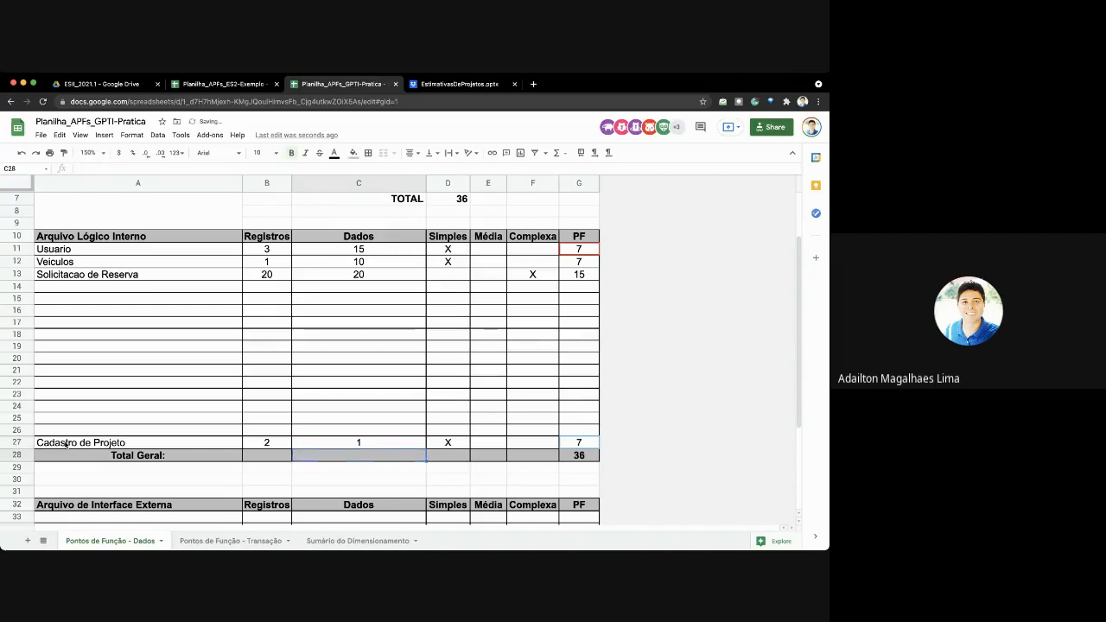
Check the Simples and Média cells of row 27 and the Total Geral sum formula in G28.
key(Up)
key(Right)
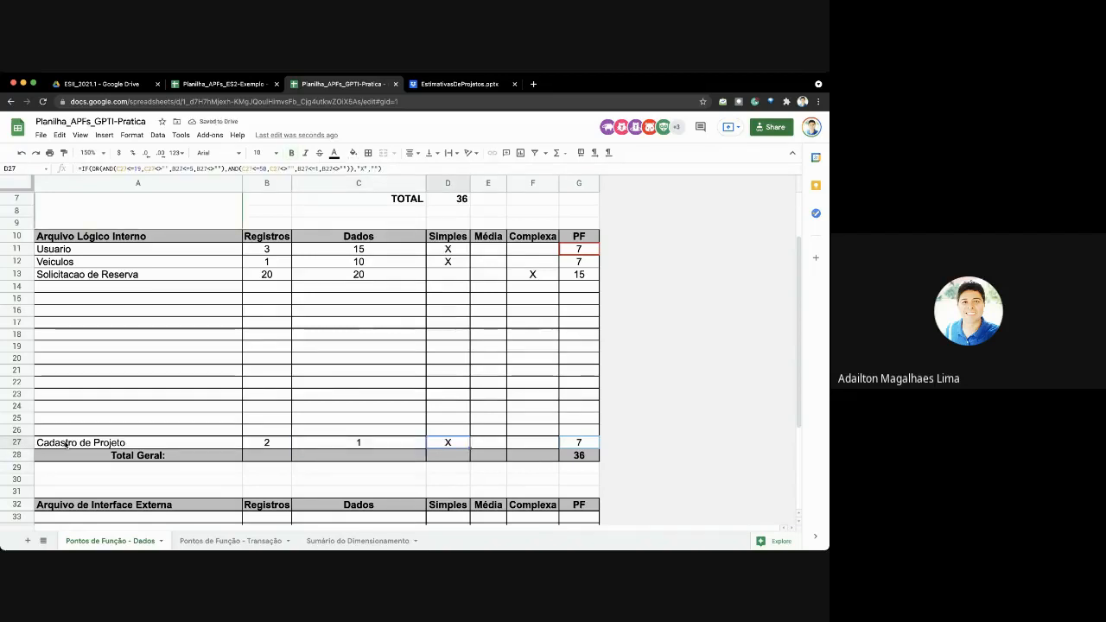
key(Right)
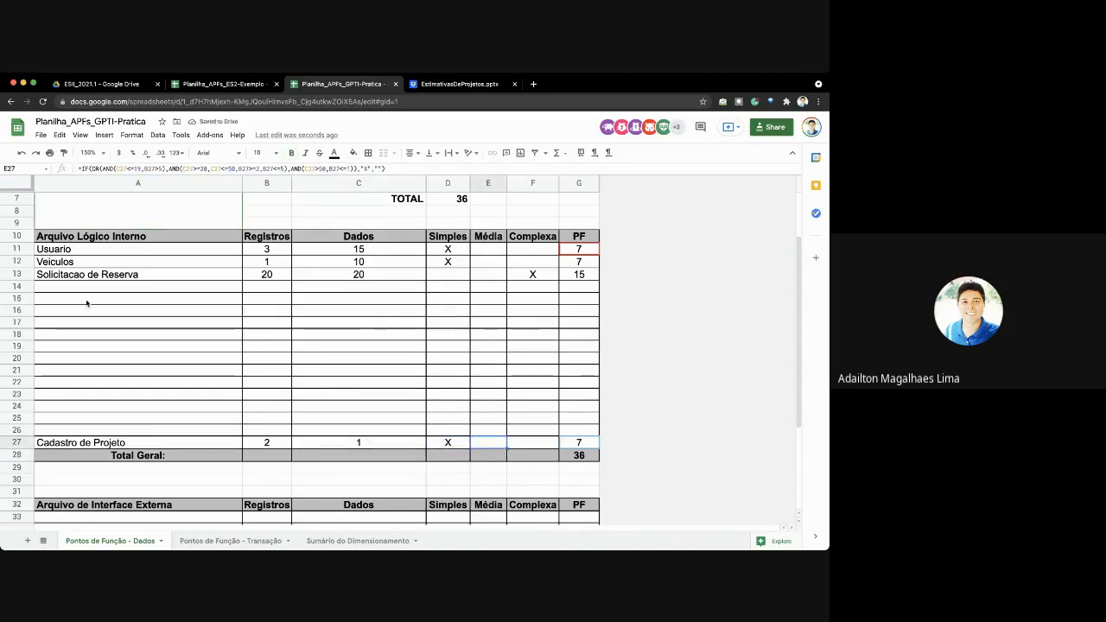
click(448, 443)
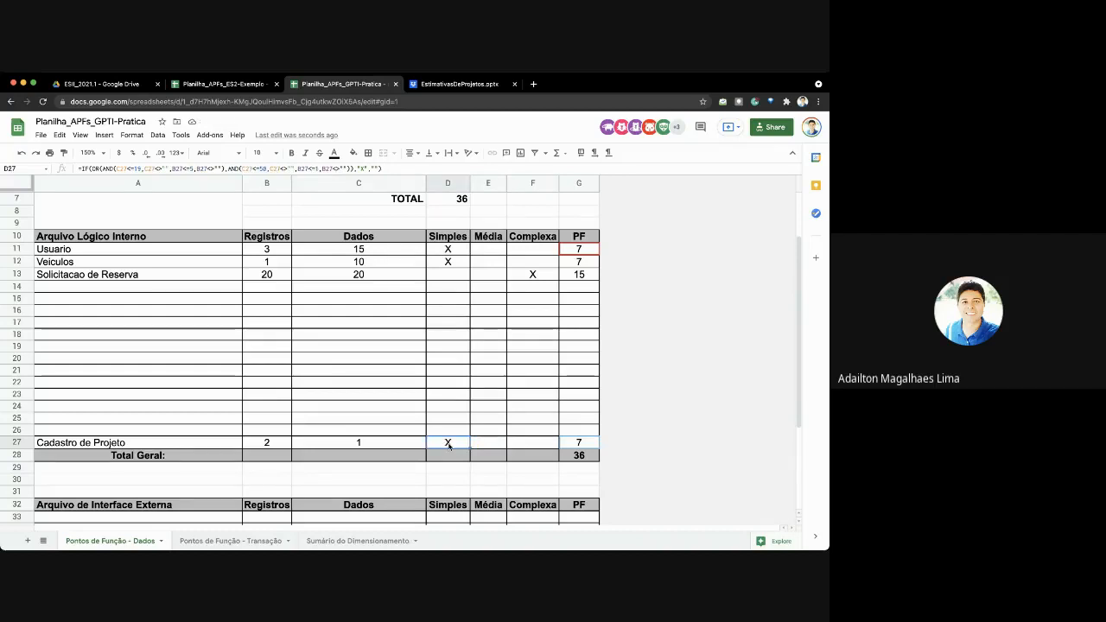
click(577, 455)
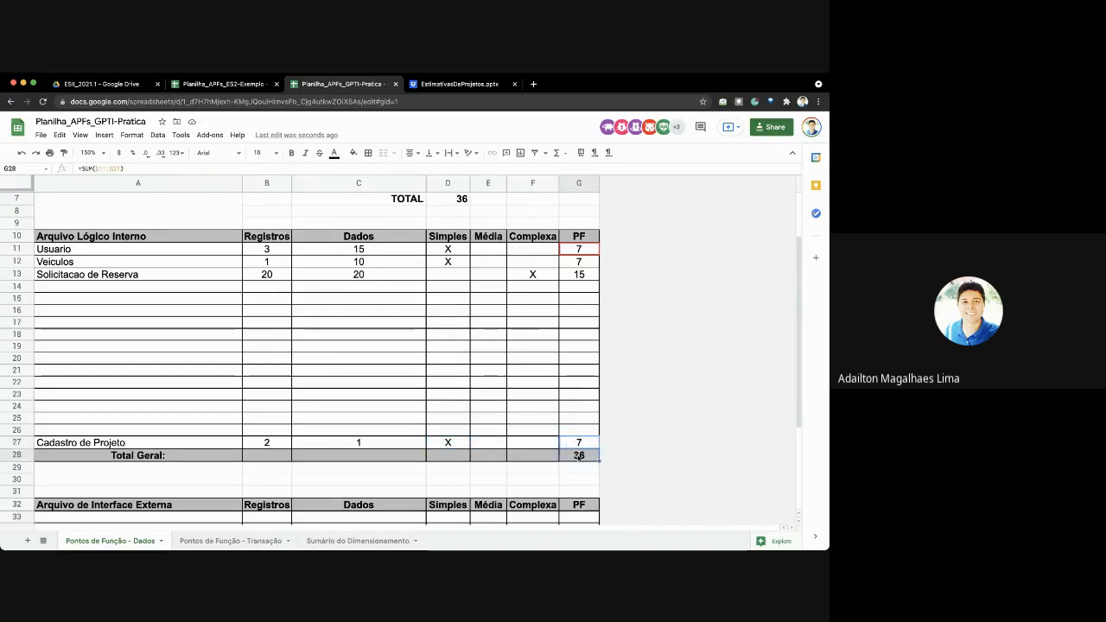
double_click(579, 458)
key(Escape)
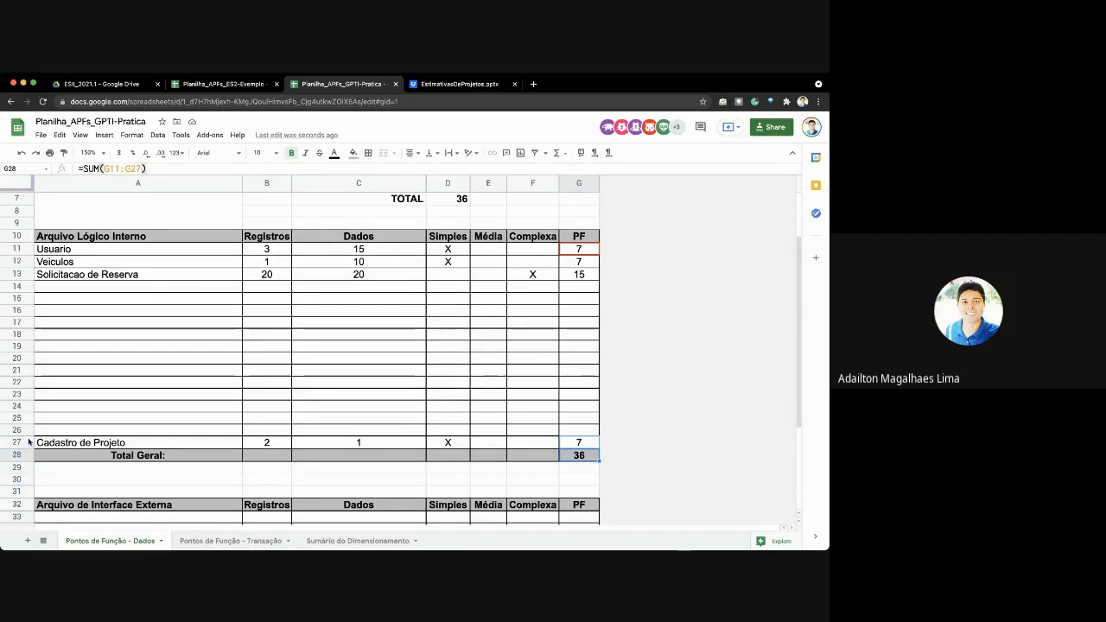
Enter "[API] Salvar Pedido nos Correios" as the first Arquivo de Interface Externa item in A33.
scroll(203, 446, down, 3)
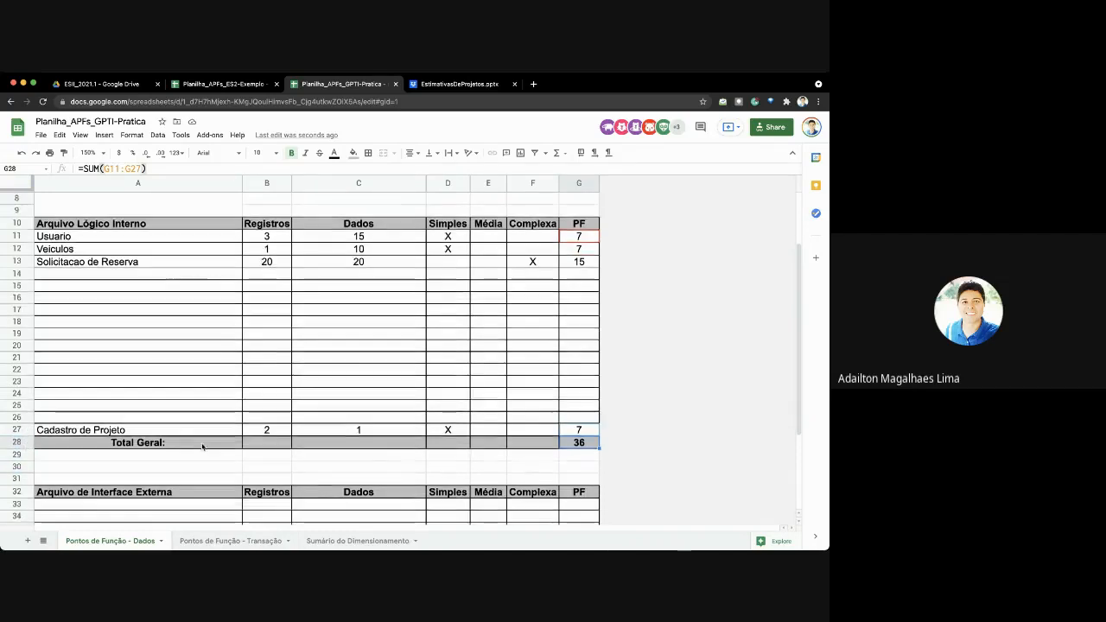
click(190, 429)
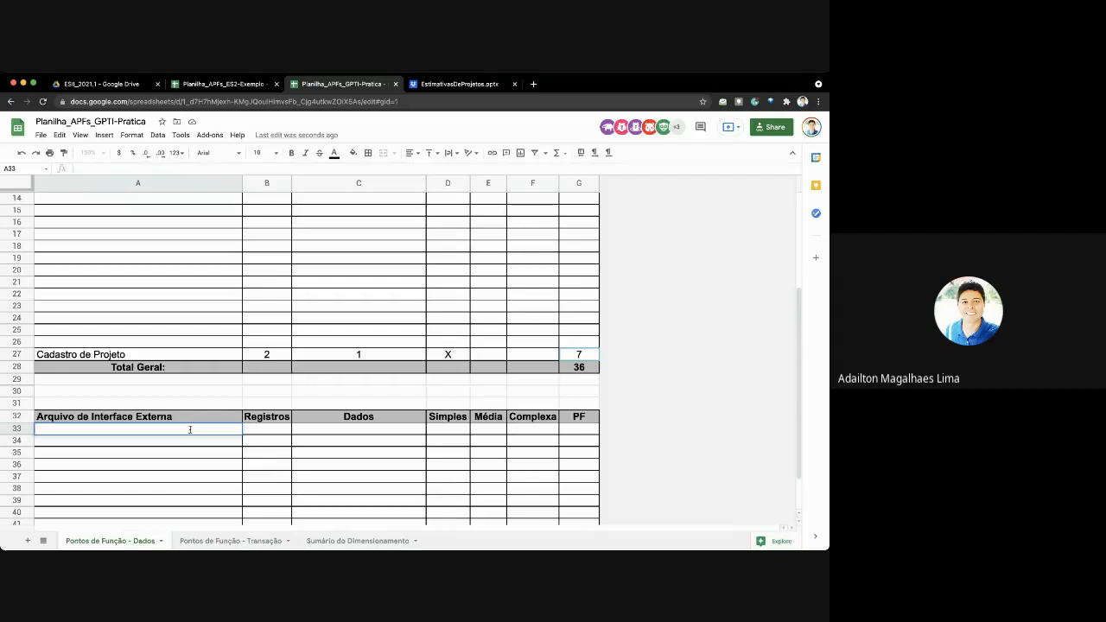
text(Salvar Pedido )
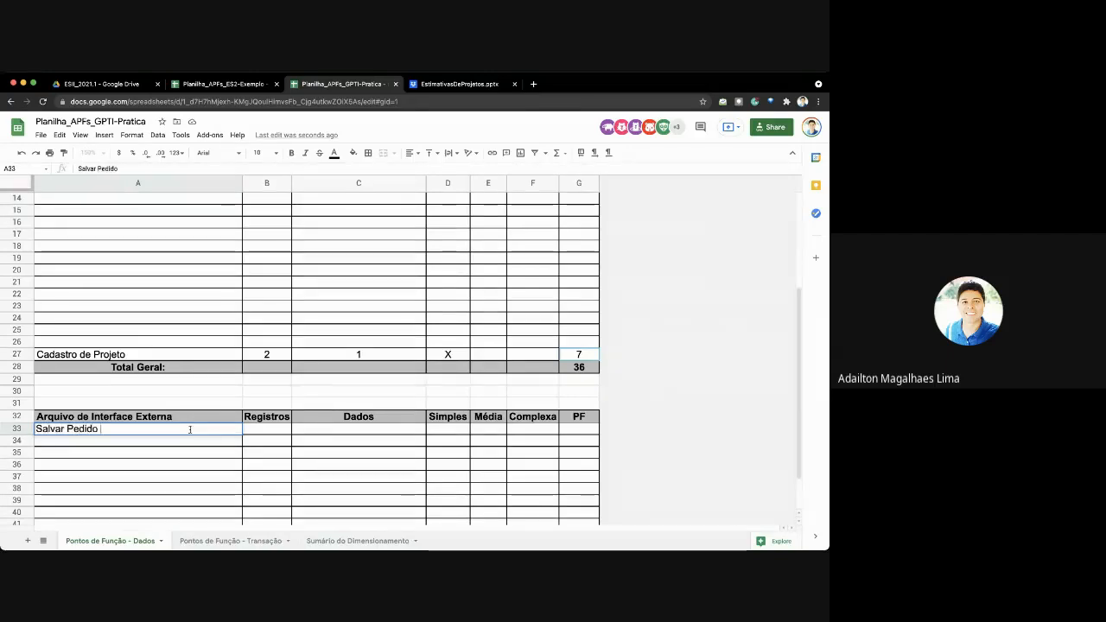
text(nos Corere)
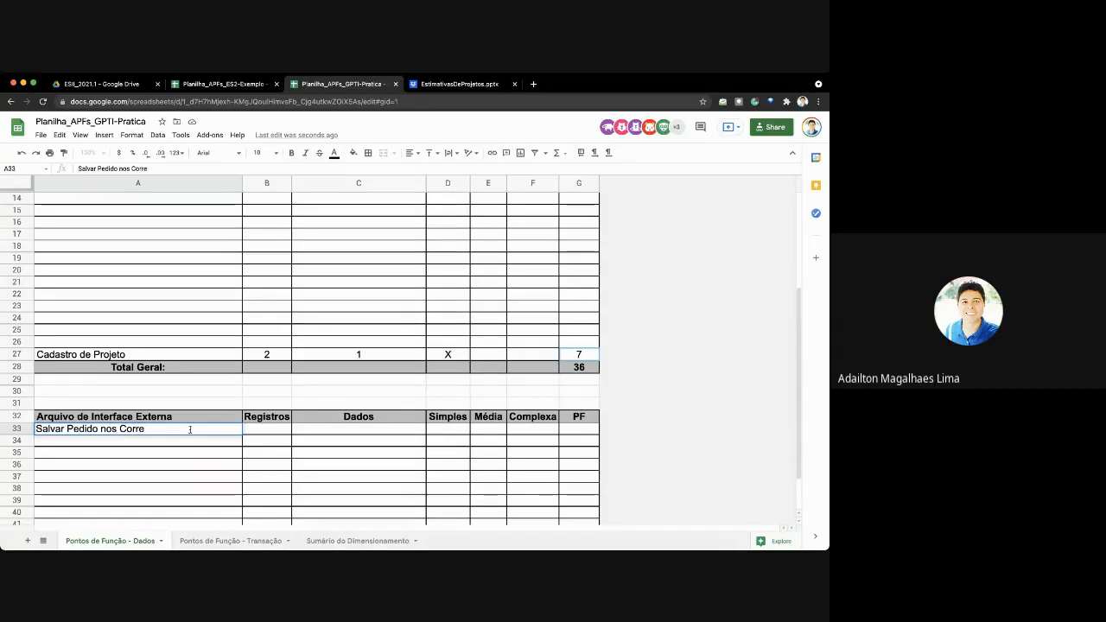
text(ios)
key(Home)
text([)
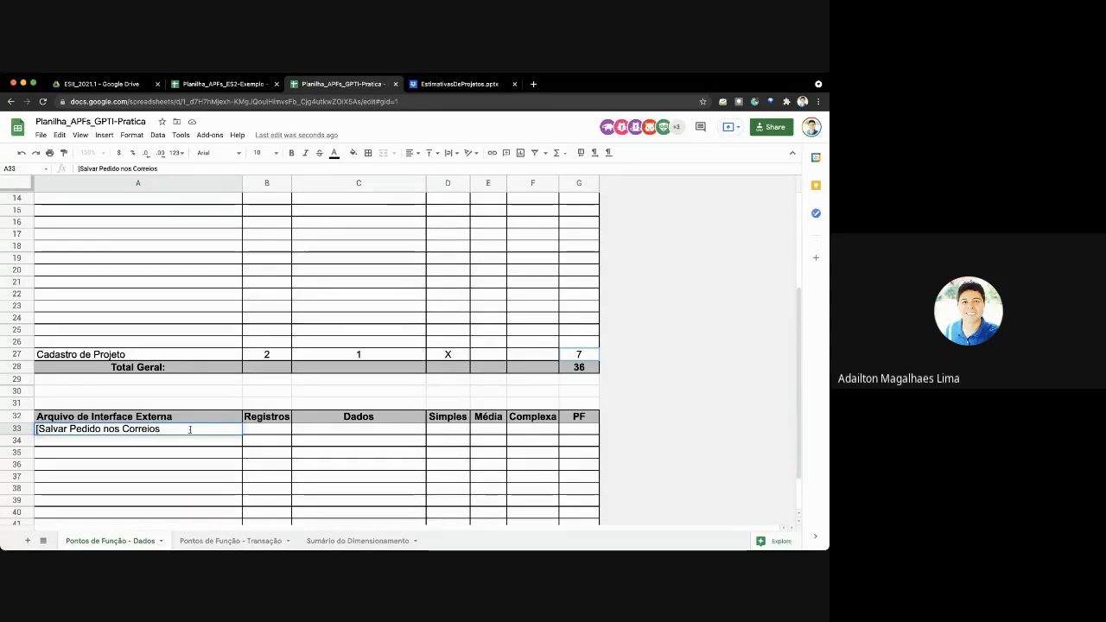
text(API)
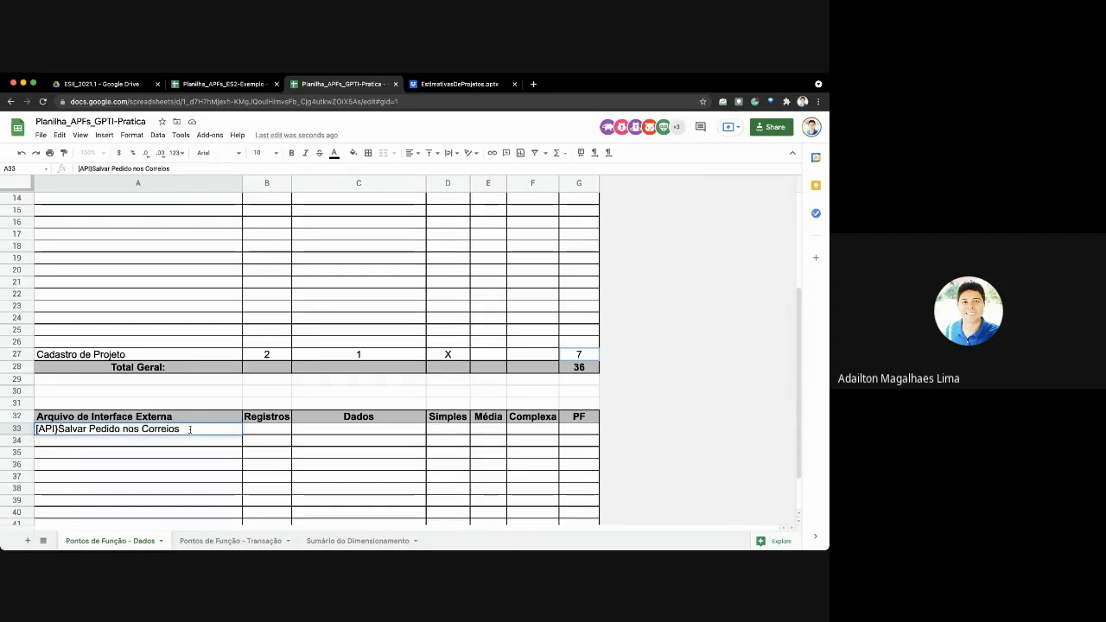
text(])
key(Return)
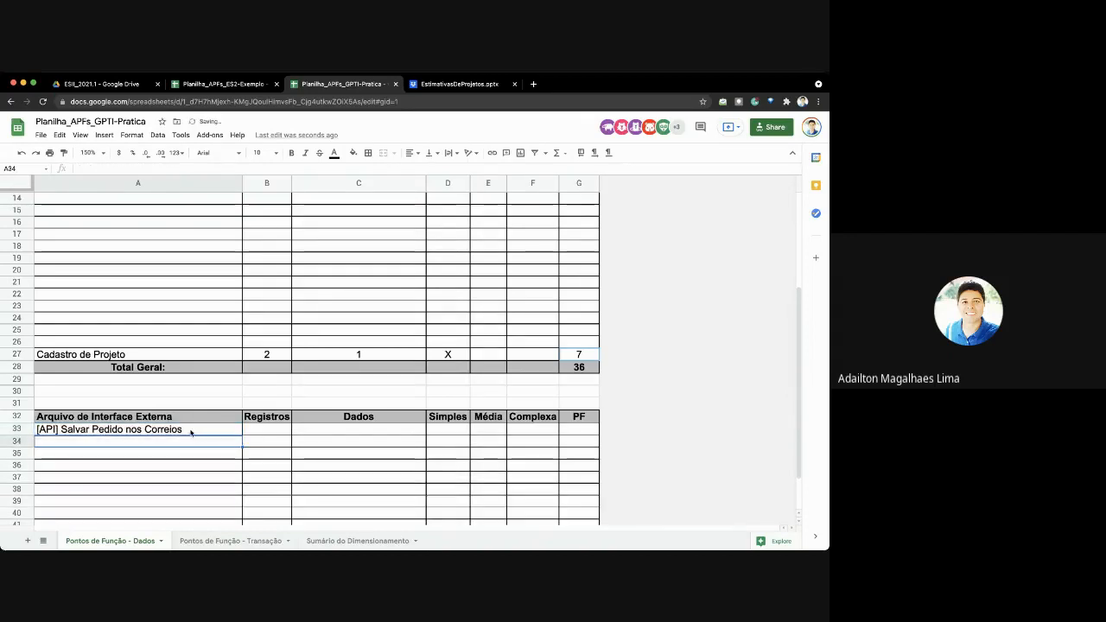
Set Registros to 1 and Dados to 20 for [API] Salvar Pedido nos Correios in row 33.
click(223, 433)
key(Tab)
text(1)
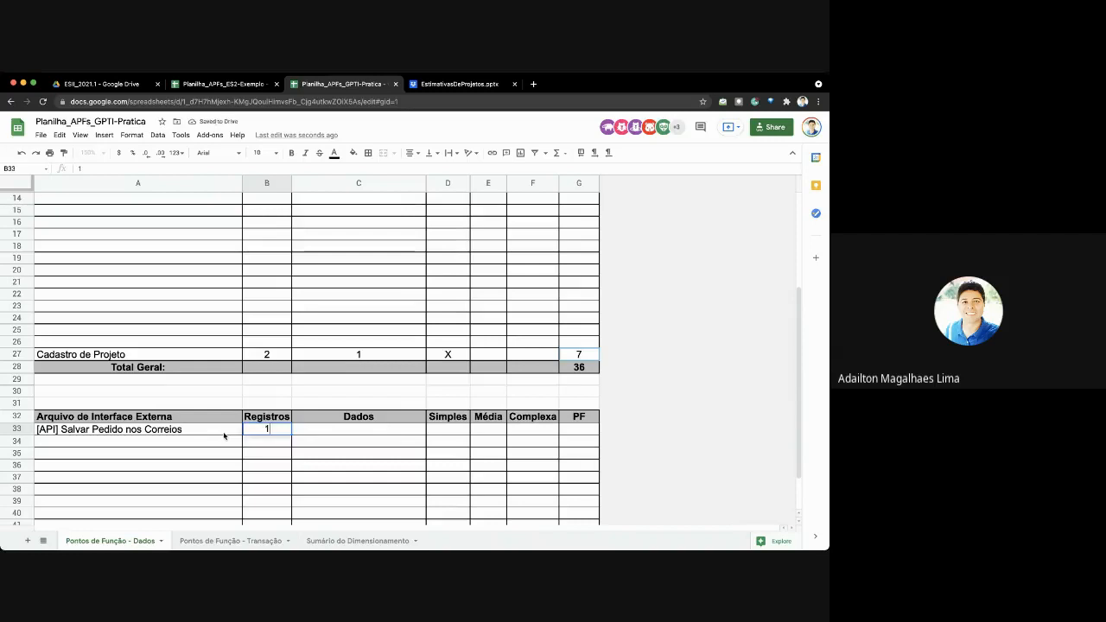
key(Tab)
text(20)
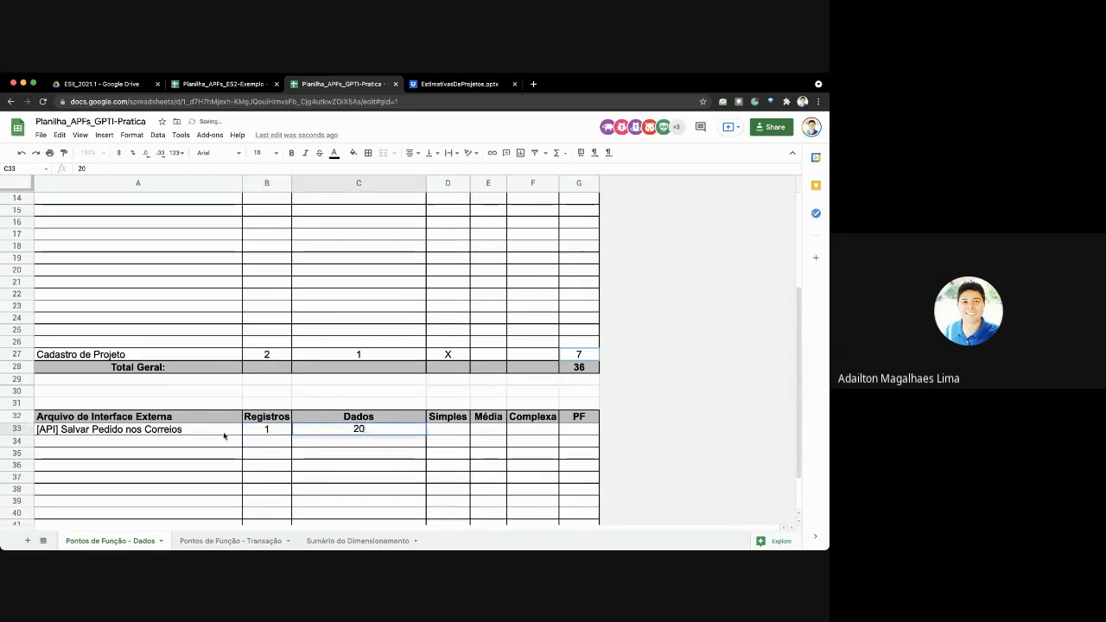
key(Return)
Check row 33 of Arquivo de Interface Externa across its complexity columns to the PF formula in G33.
click(224, 433)
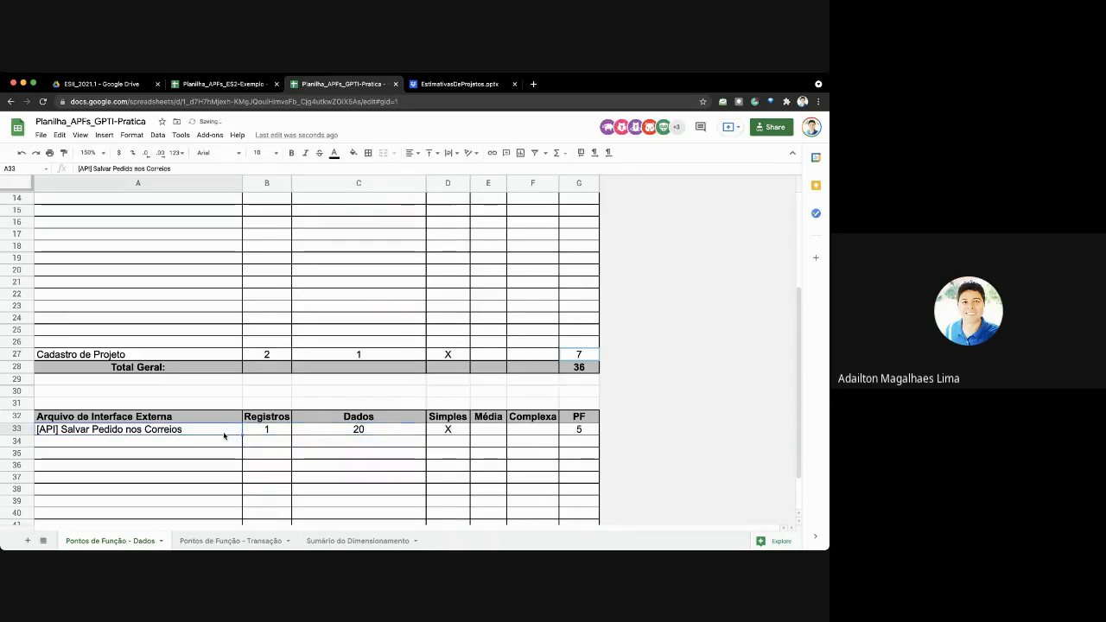
key(Tab)
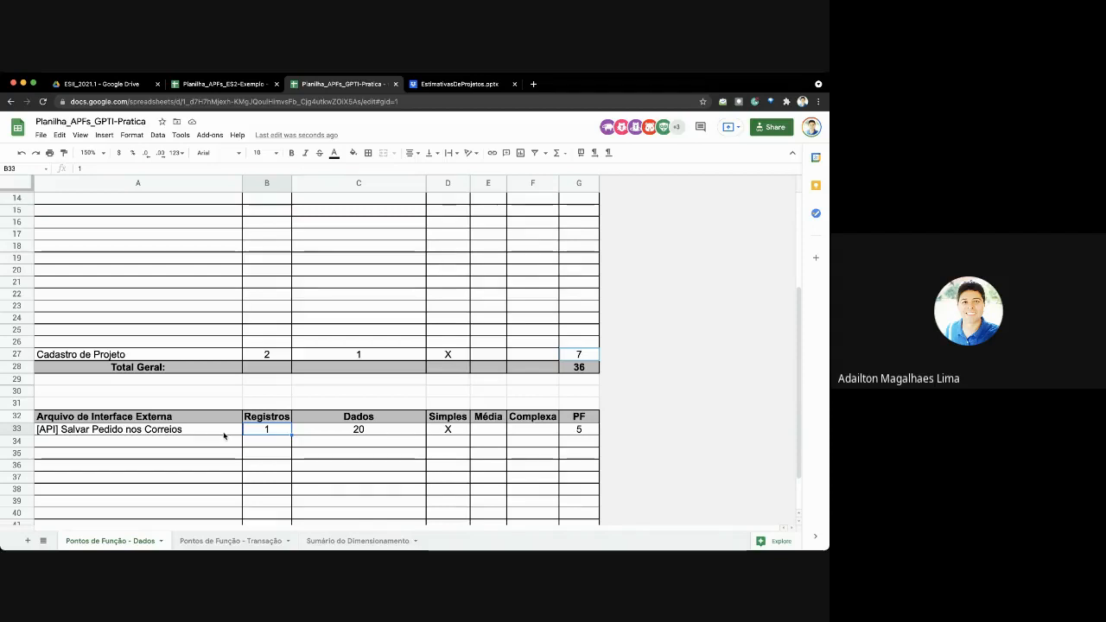
key(Right)
key(Right)
key(Right)
key(Right)
key(Right)
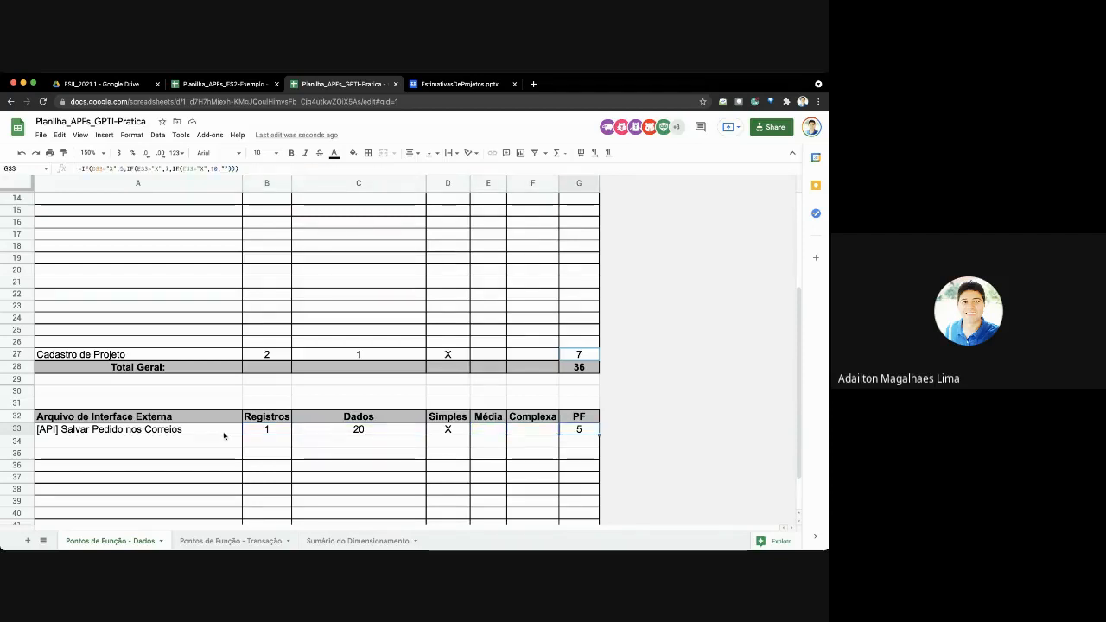
Inspect the Simples formula in the empty Arquivo de Interface Externa rows down to D42, leaving it unedited.
scroll(223, 435, down, 2)
click(72, 369)
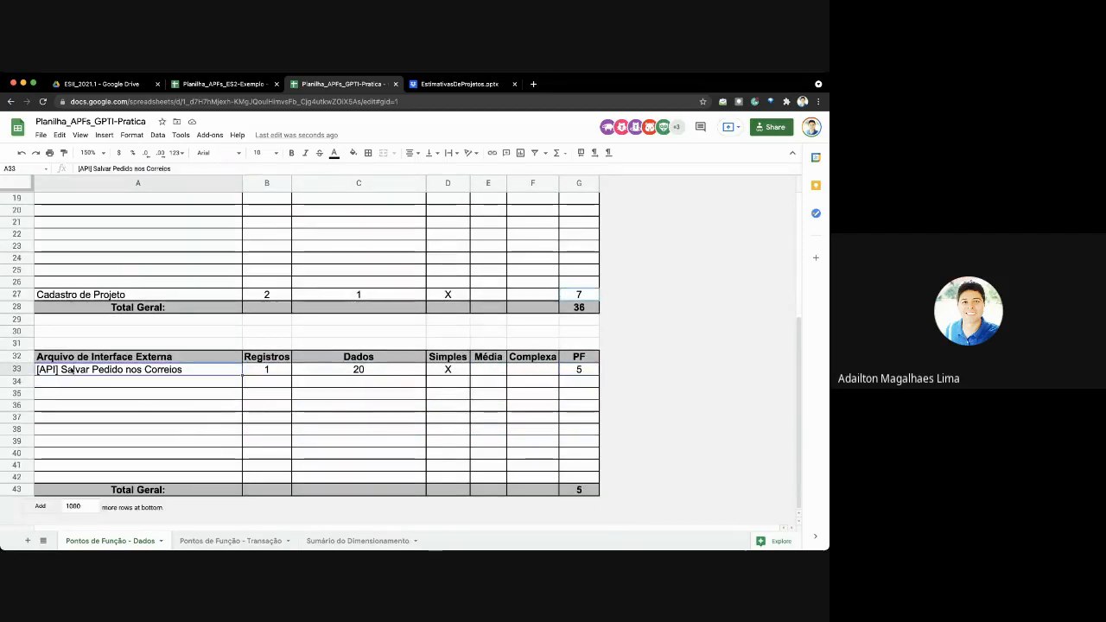
click(445, 402)
click(449, 427)
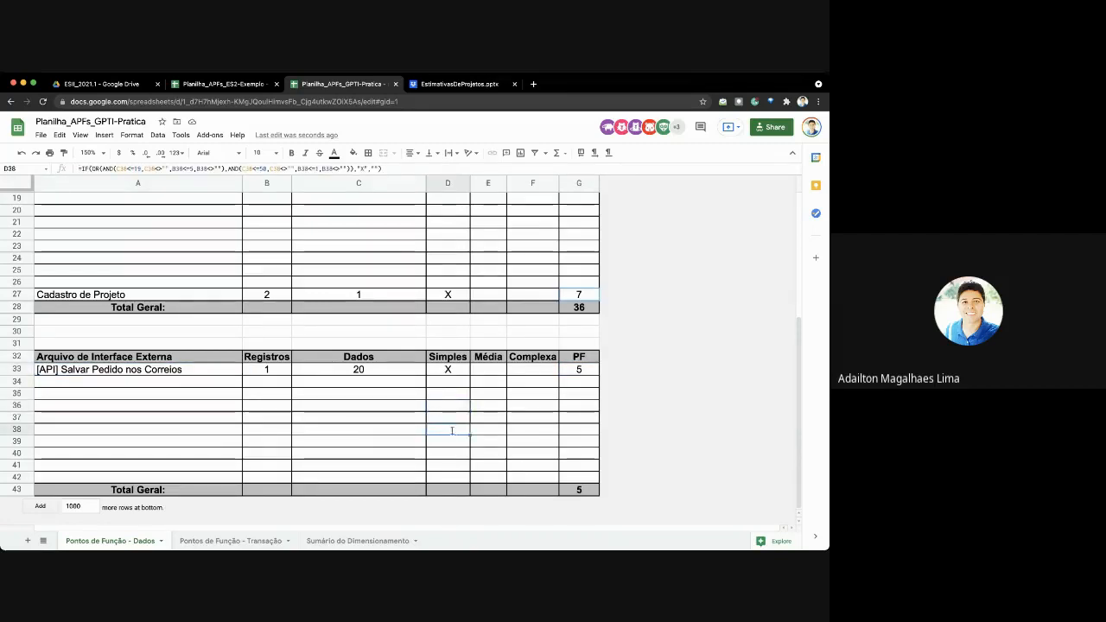
double_click(450, 476)
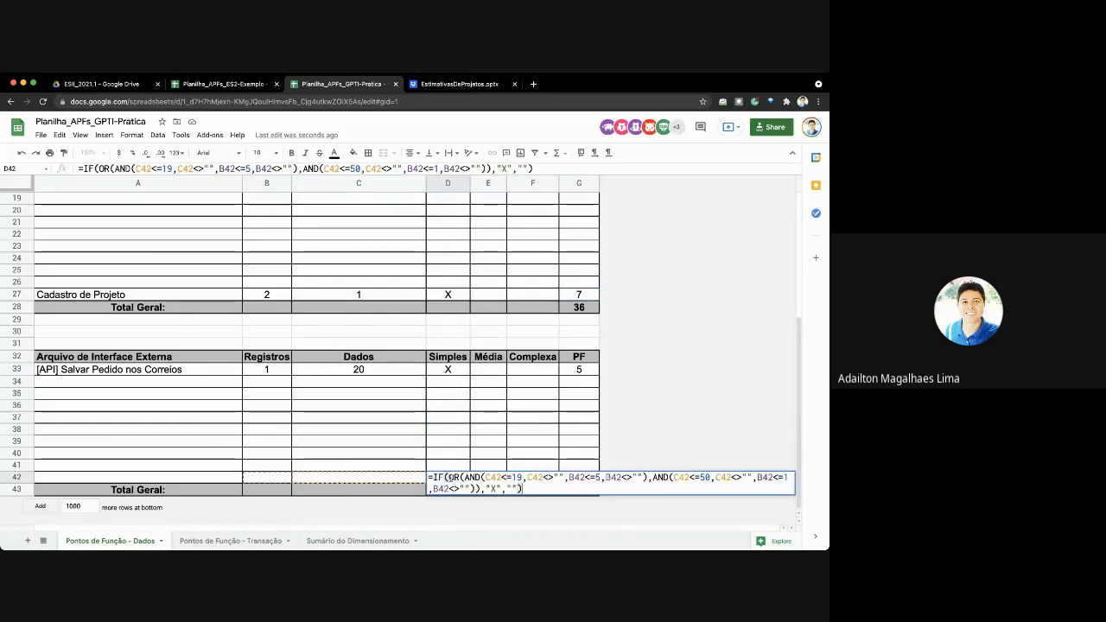
key(Escape)
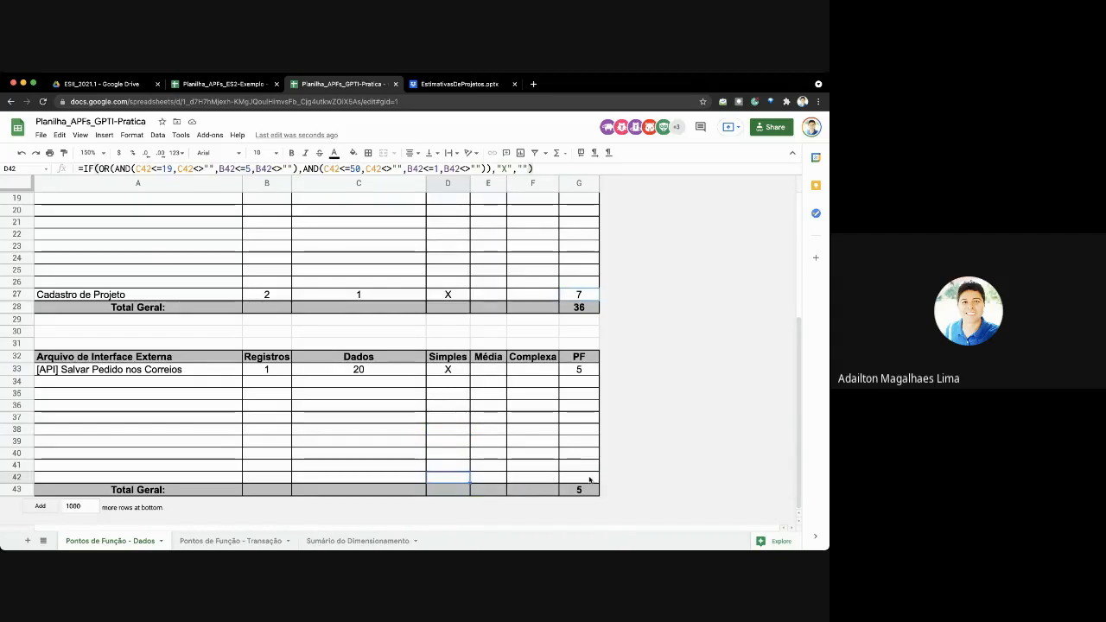
Open the Pontos de Função - Transação sheet and review the Cadastro de Veiculos row through its PF formula in G11.
click(245, 541)
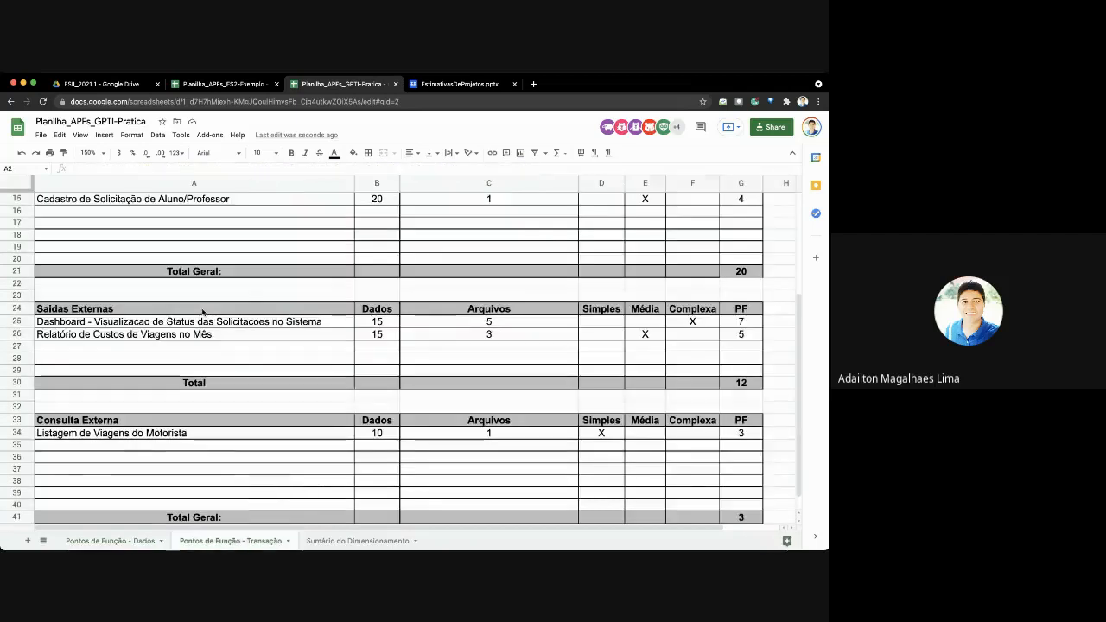
scroll(202, 312, up, 5)
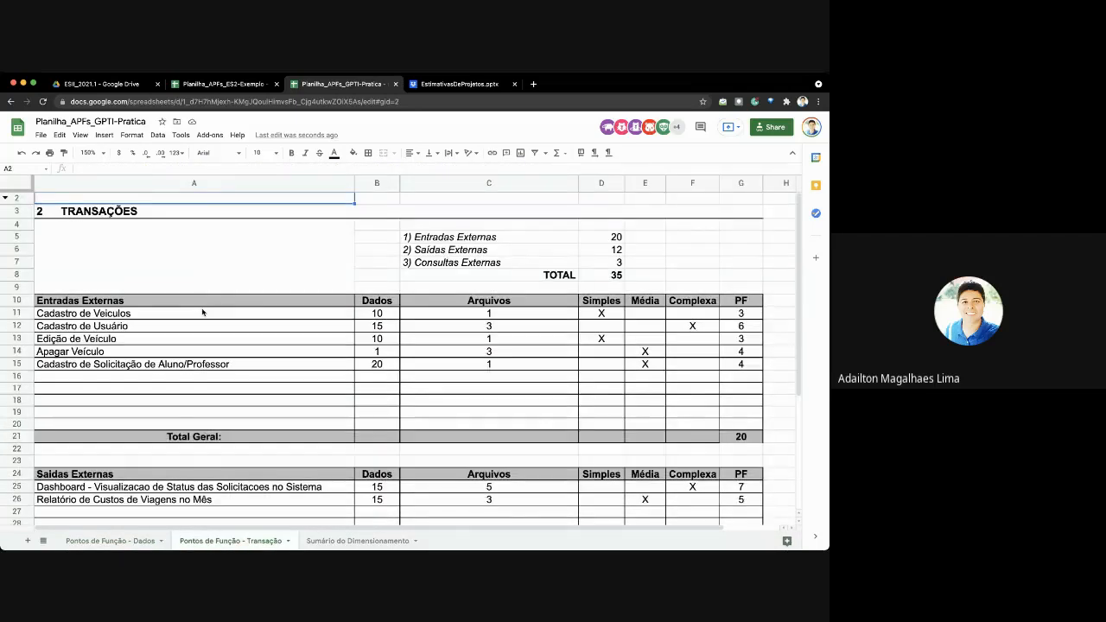
click(145, 314)
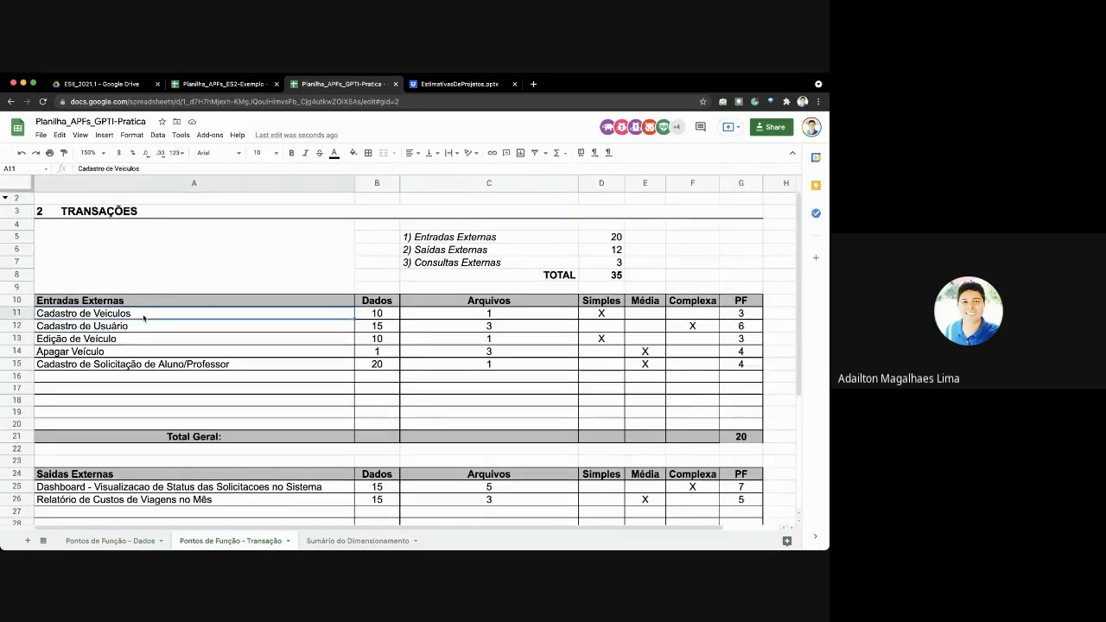
key(Right)
key(Right)
key(Right)
key(Right)
key(Right)
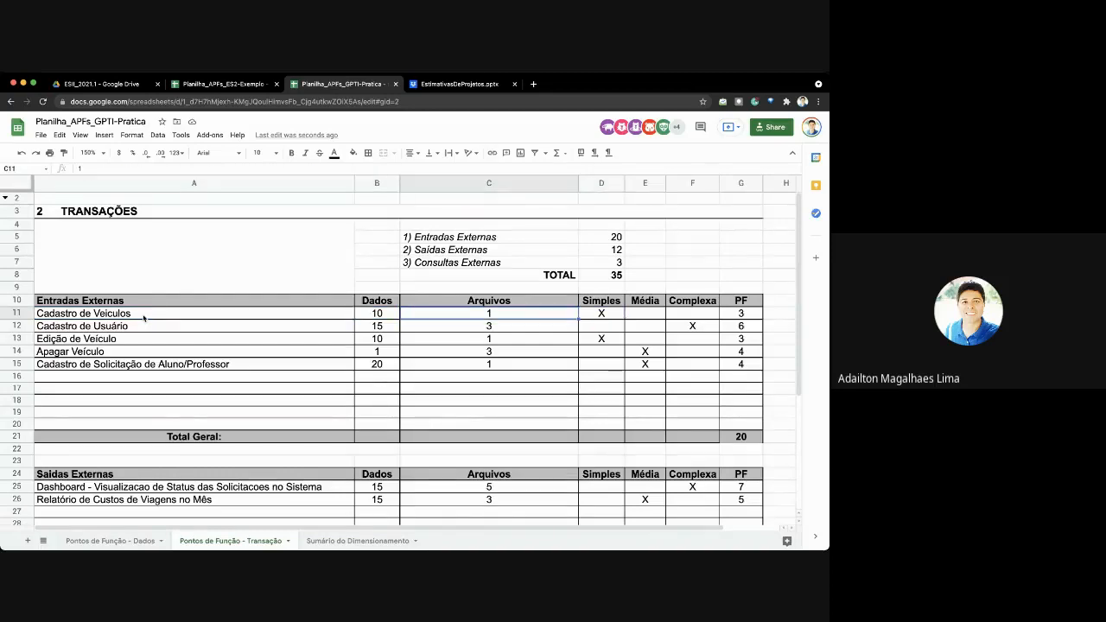
key(Right)
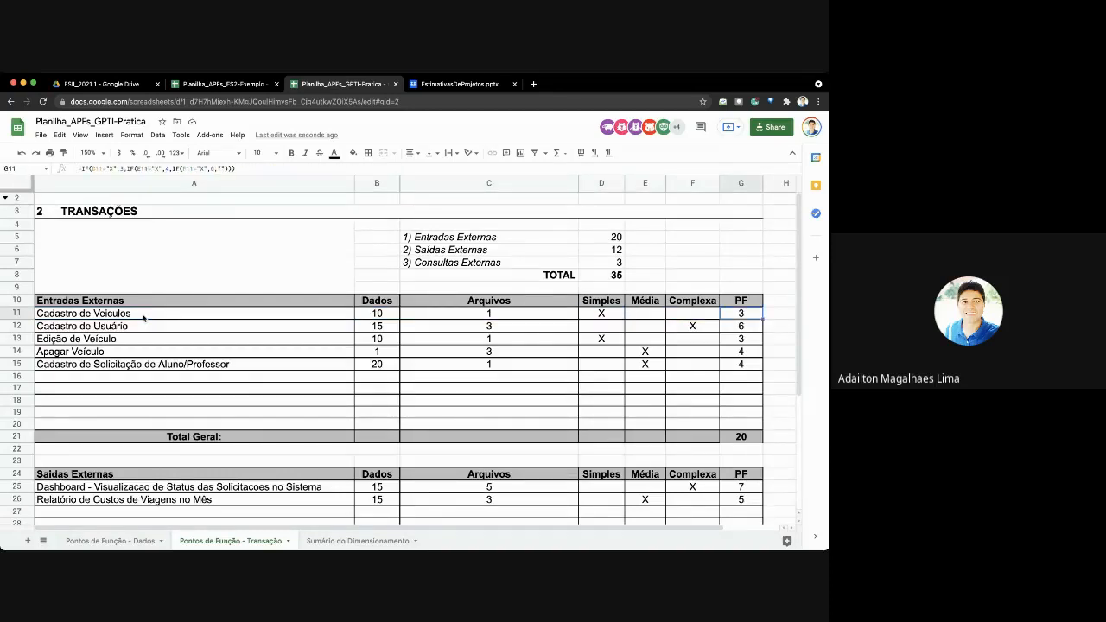
Examine the name, Dados and Arquivos cells of Cadastro de Veiculos under Entradas Externas.
key(Left)
key(Left)
key(Left)
click(143, 317)
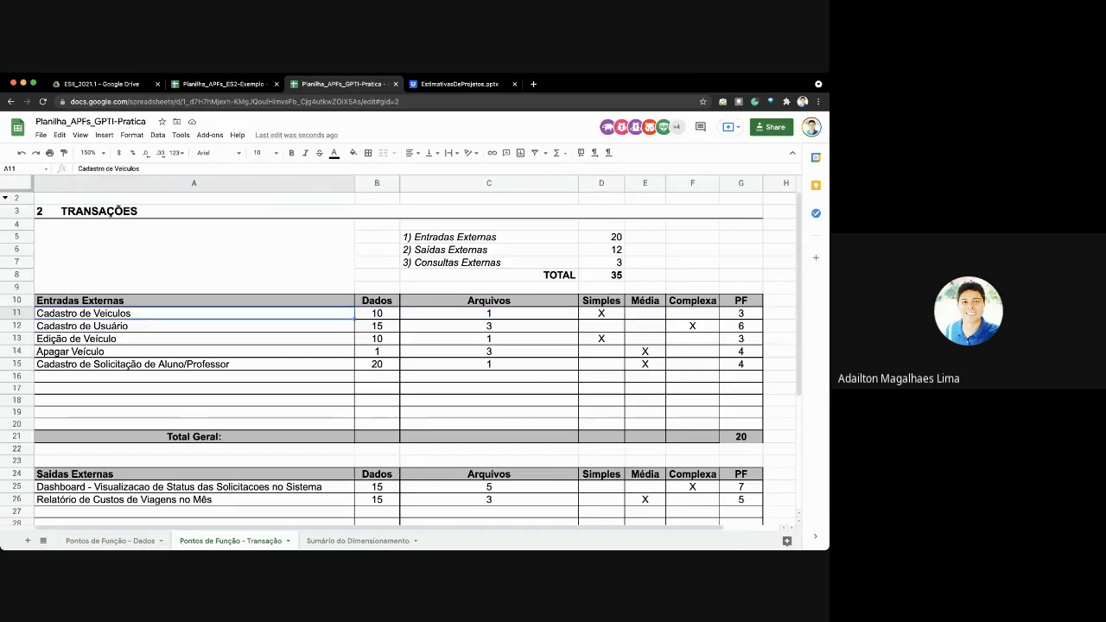
double_click(79, 317)
click(378, 313)
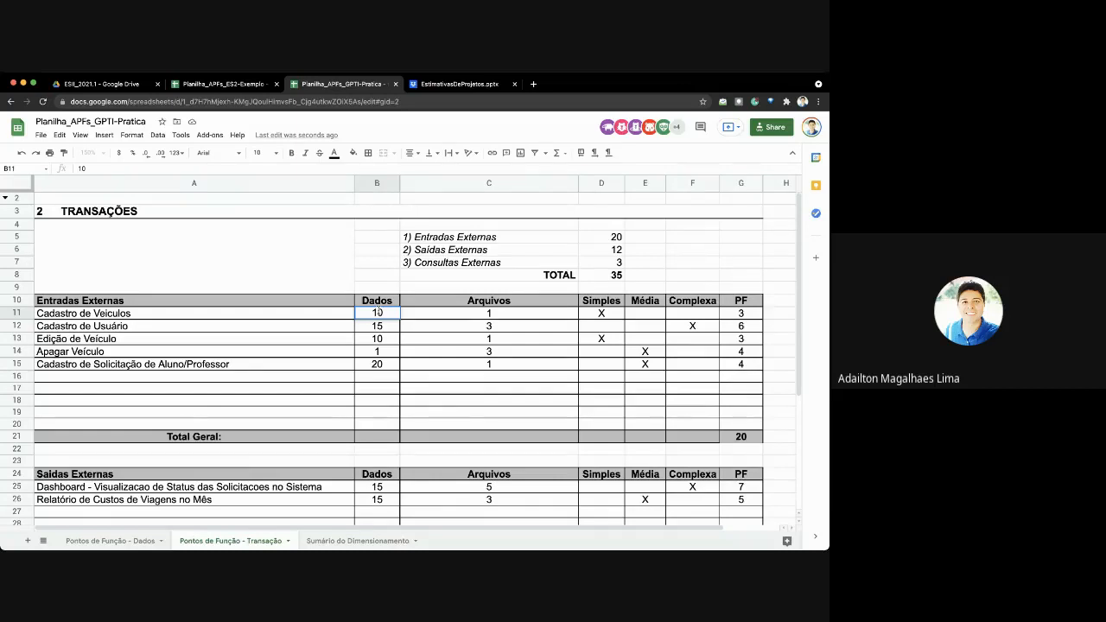
key(Tab)
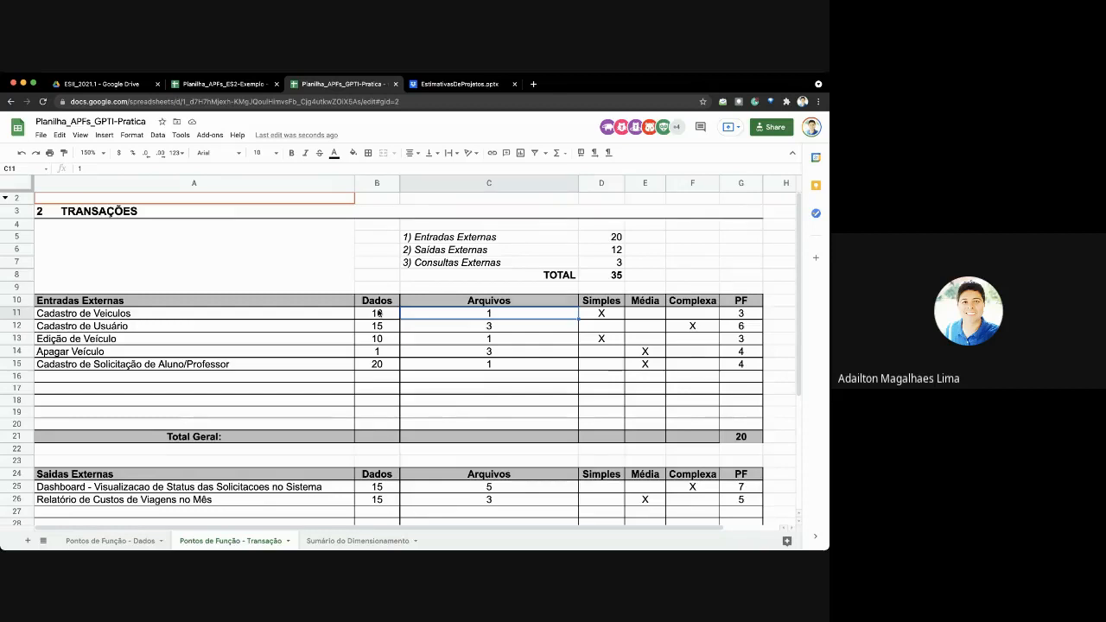
key(Down)
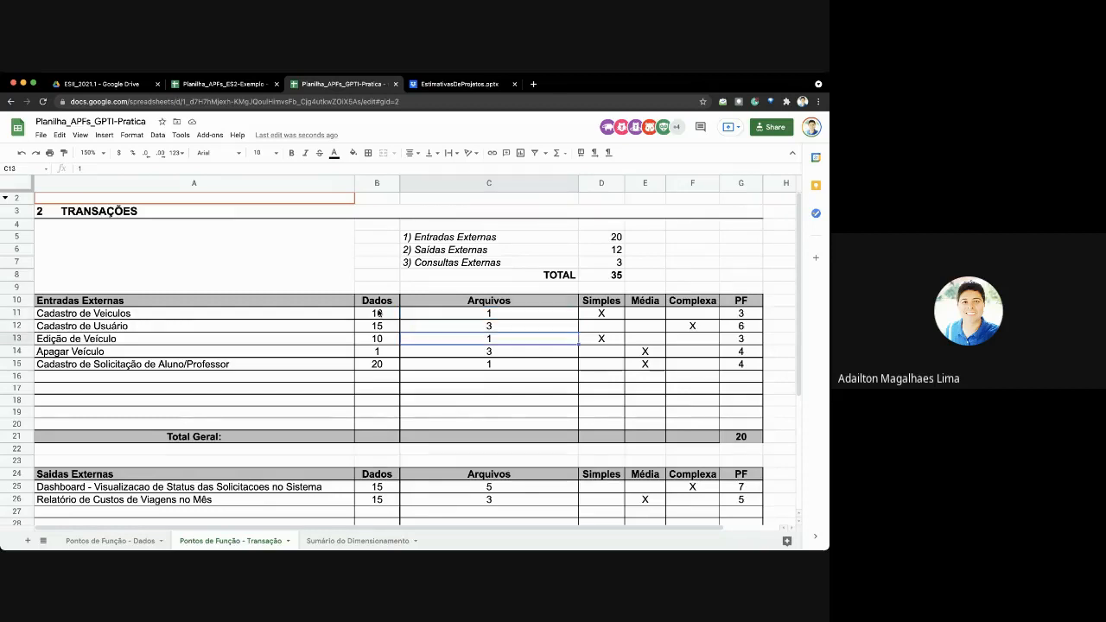
Return to the Pontos de Função - Dados sheet and look at the Registros and Dados of Usuario in row 11.
click(108, 541)
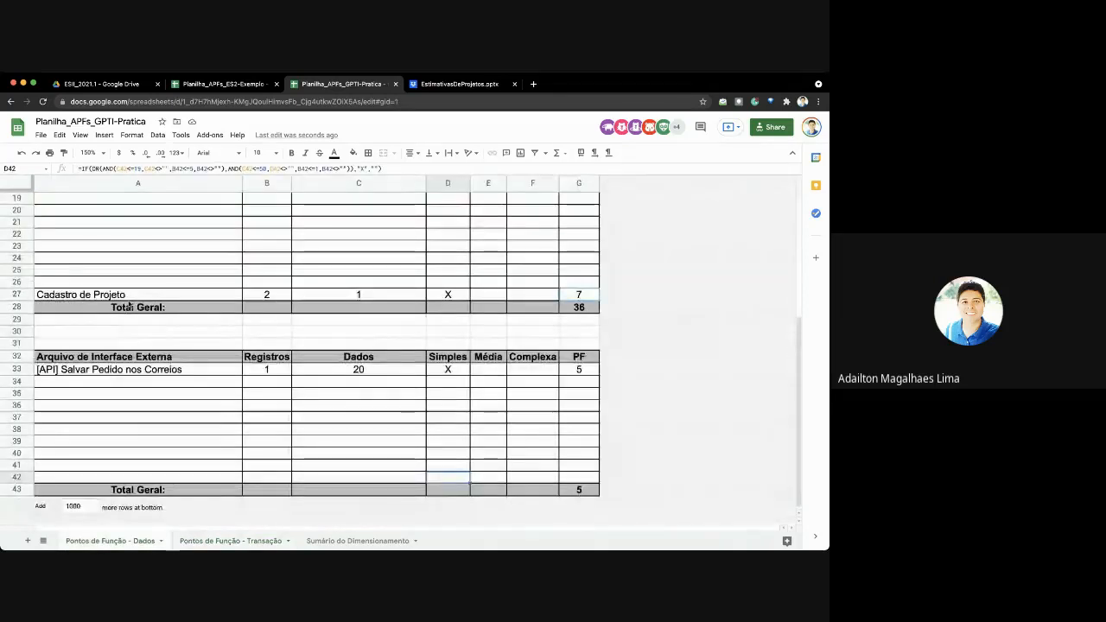
scroll(89, 329, up, 5)
click(89, 329)
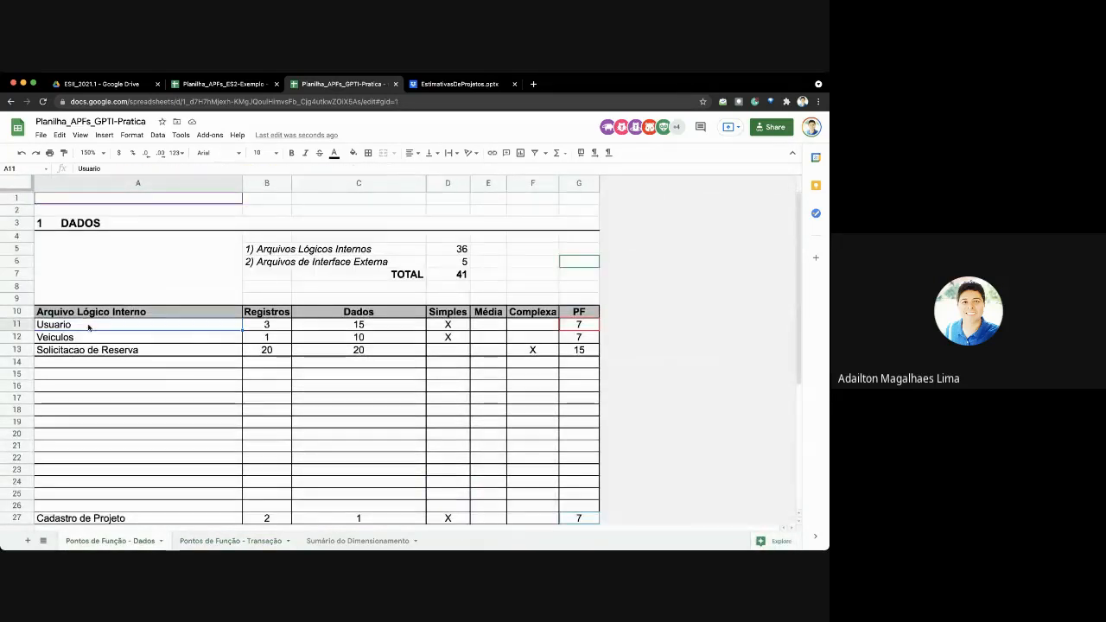
click(260, 328)
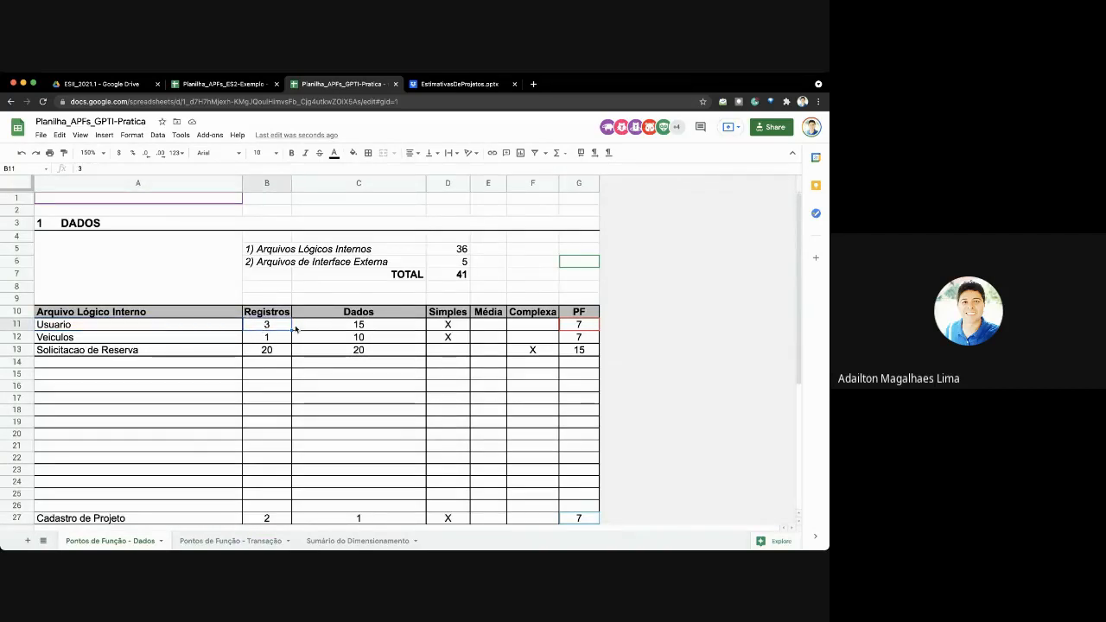
click(327, 329)
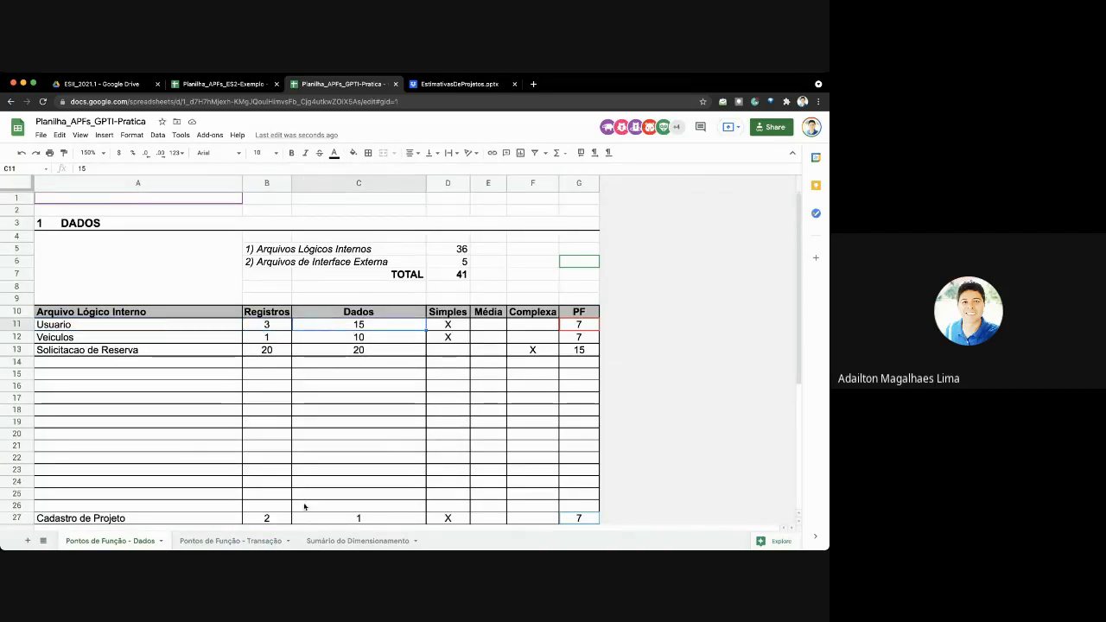
Compare the Dados and Arquivos of Cadastro de Usuário on the Transação sheet with the Usuario row on the Dados sheet.
click(246, 539)
click(98, 333)
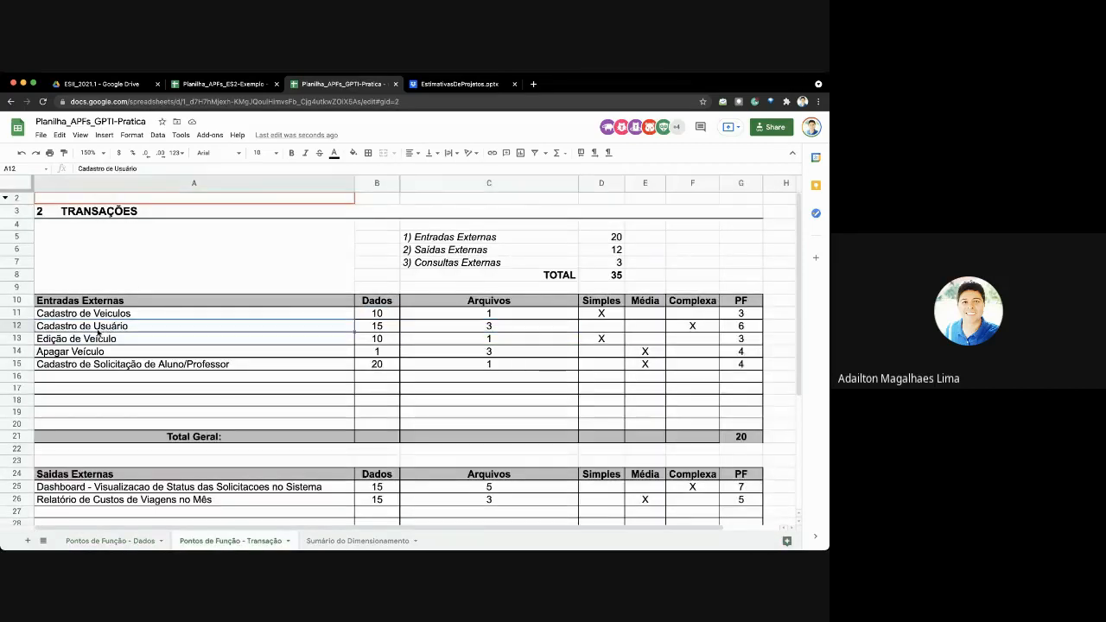
click(474, 326)
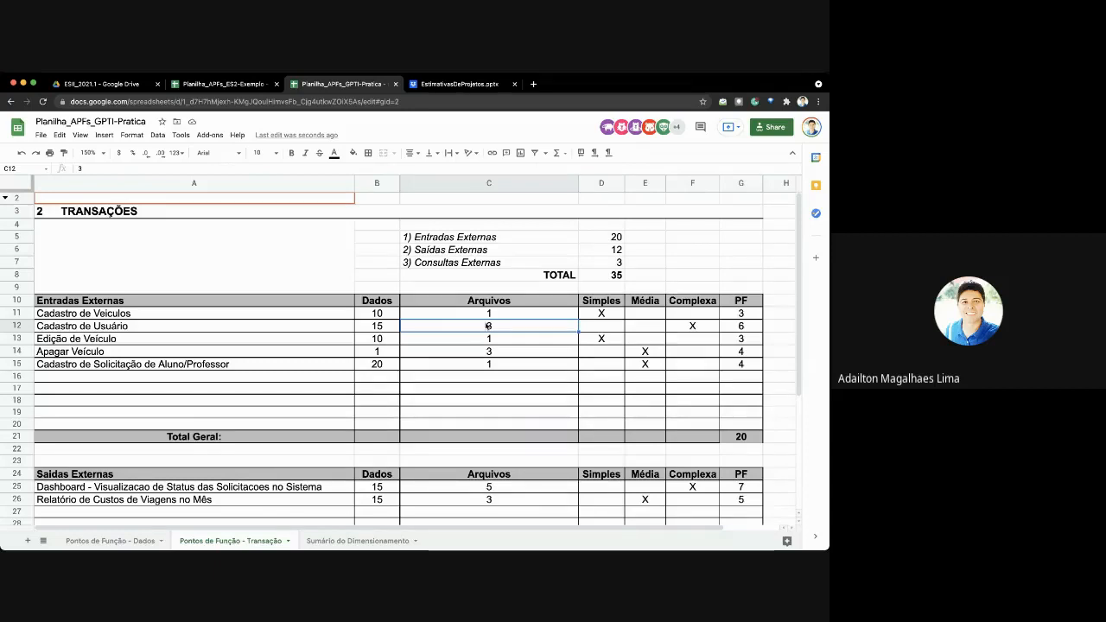
click(389, 322)
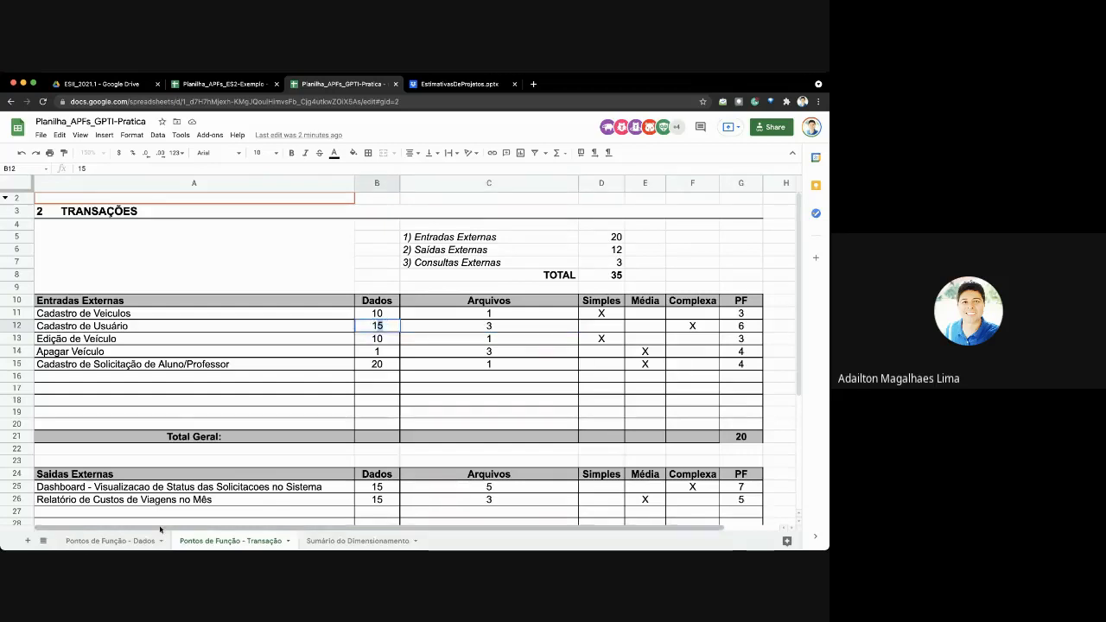
key(alt+Up)
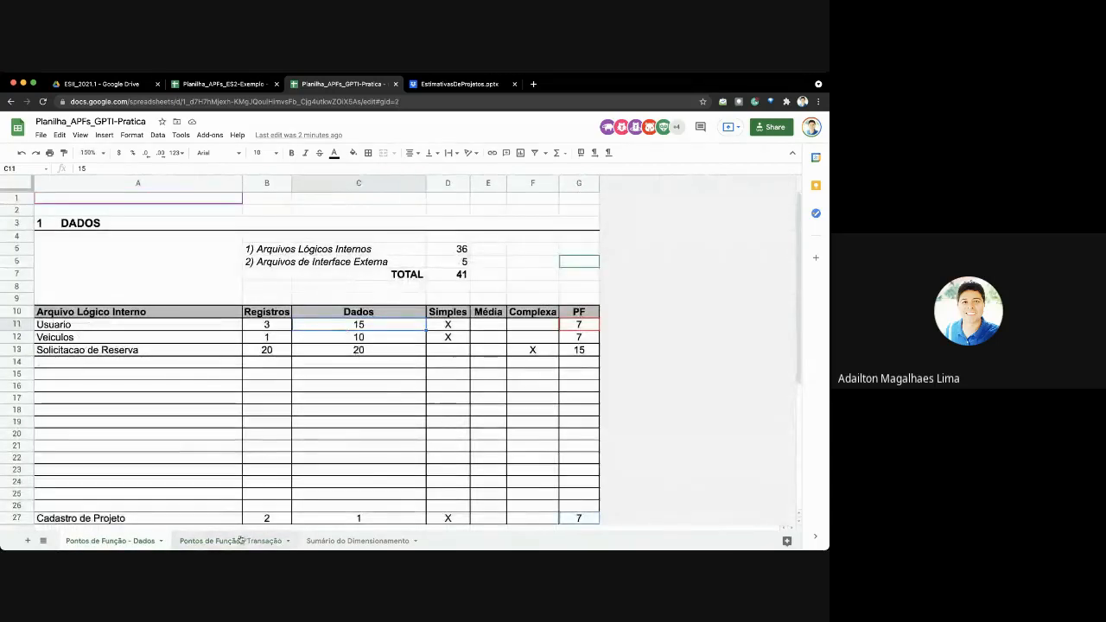
key(alt+Down)
key(Right)
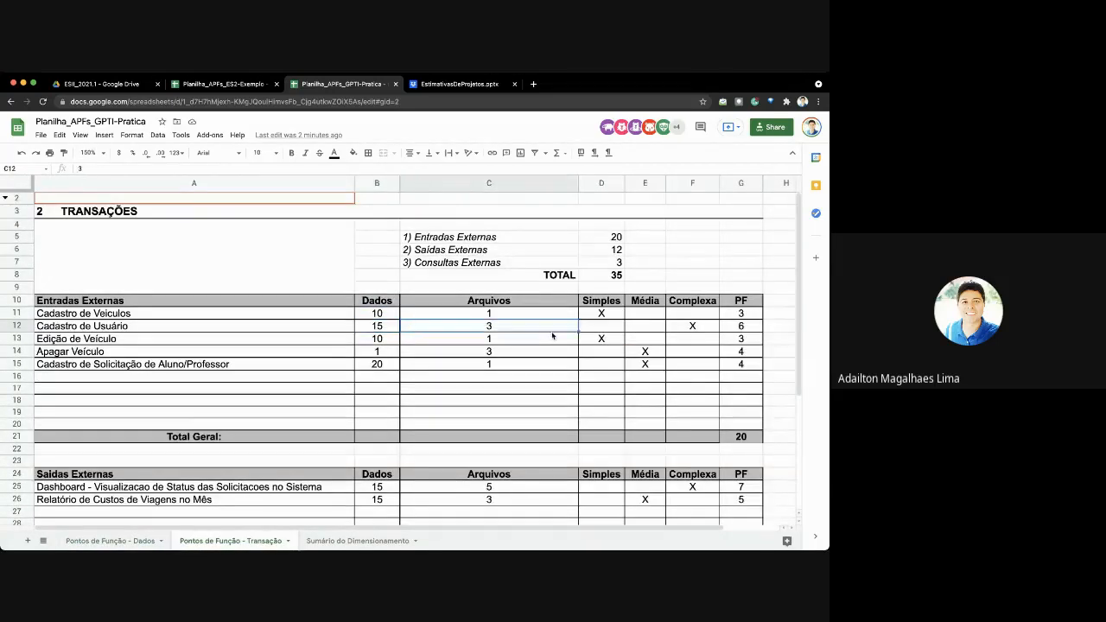
Check the complexity and PF formulas of Cadastro de Usuário in row 12.
key(Right)
key(Right)
key(Right)
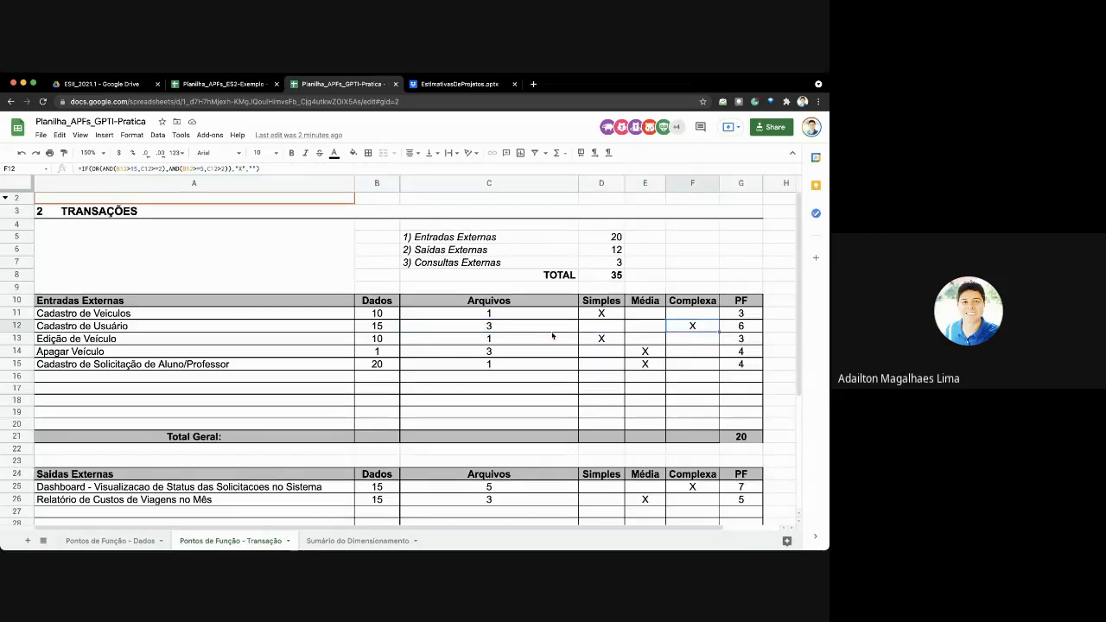
key(Right)
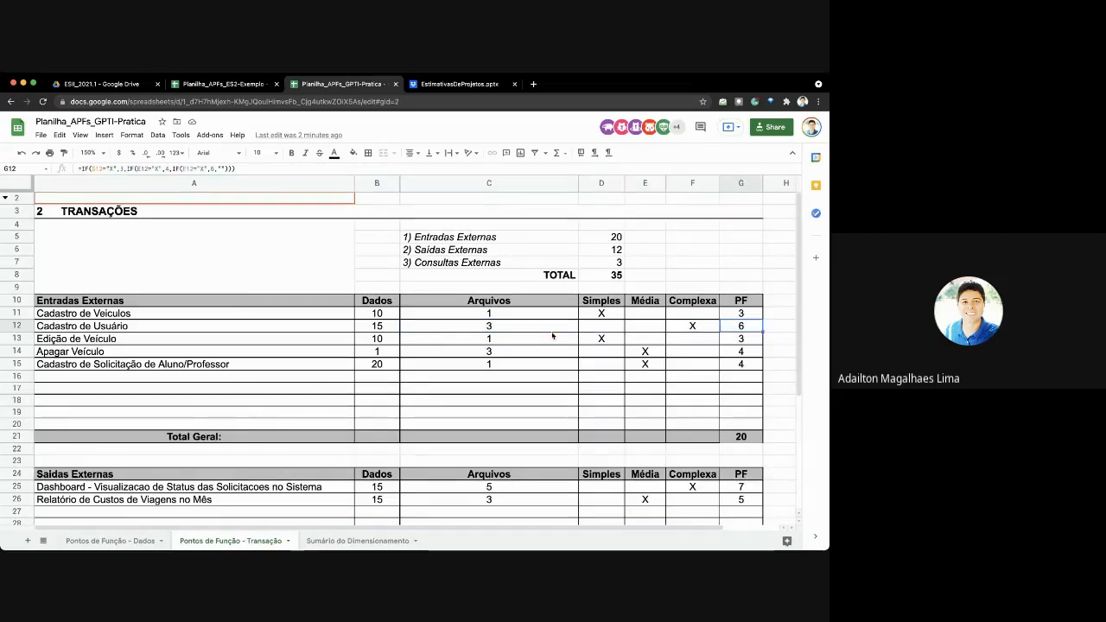
Review the Entradas Externas items one by one from Cadastro de Veiculos down to the empty rows above Total Geral.
key(Up)
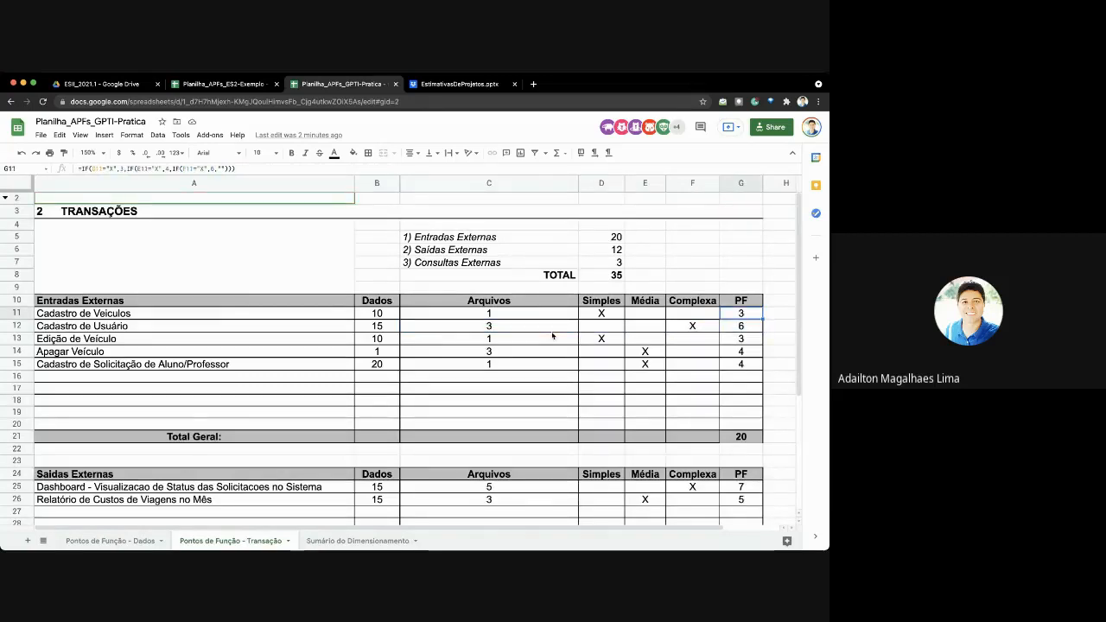
key(Left)
key(Left)
key(Left)
key(Left)
key(Left)
key(Left)
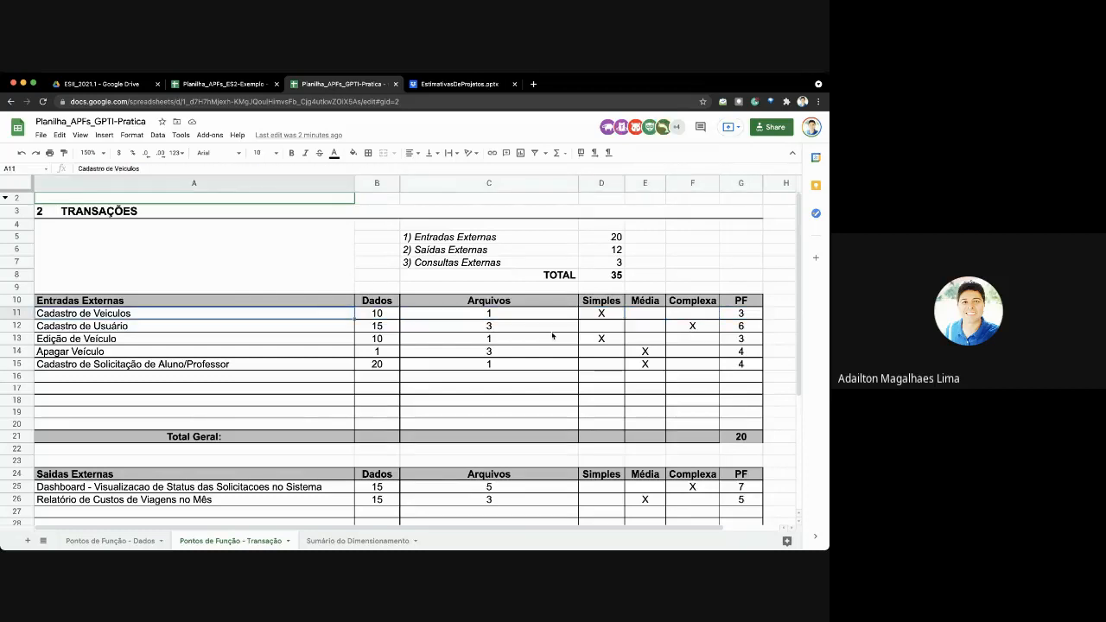
key(Down)
key(Up)
key(Down)
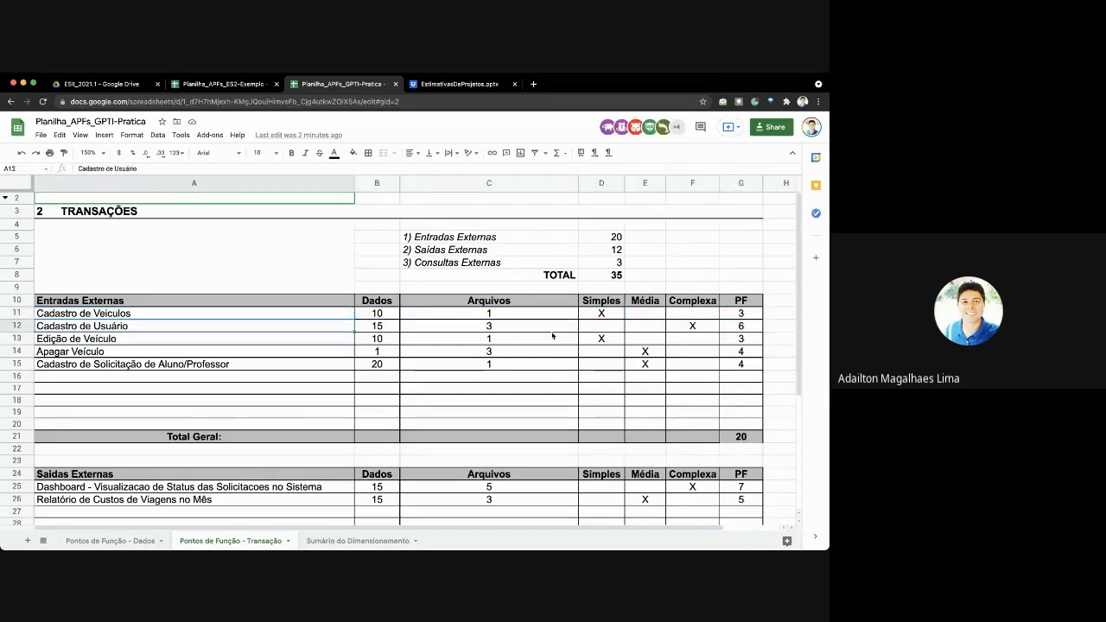
key(Down)
key(Down)
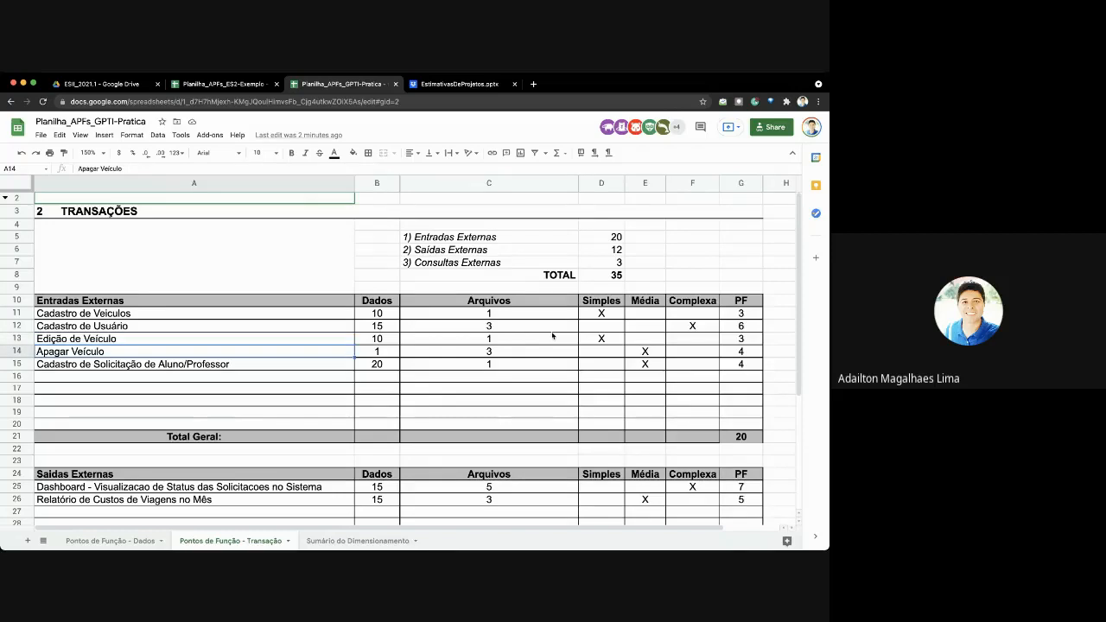
key(Down)
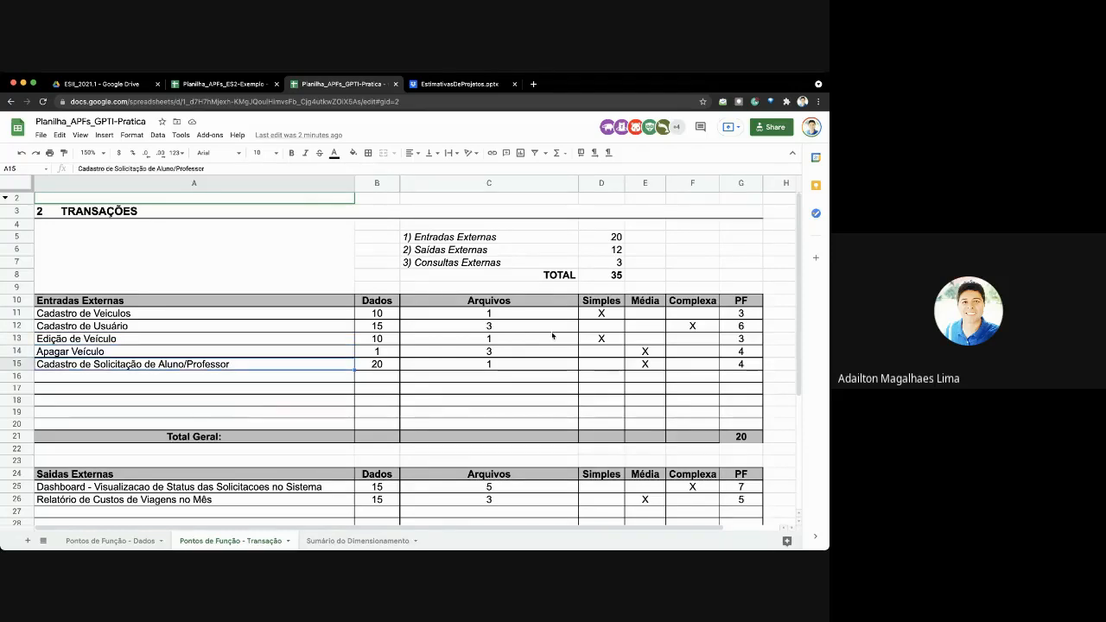
key(Down)
key(Down)
key(Down)
key(Down)
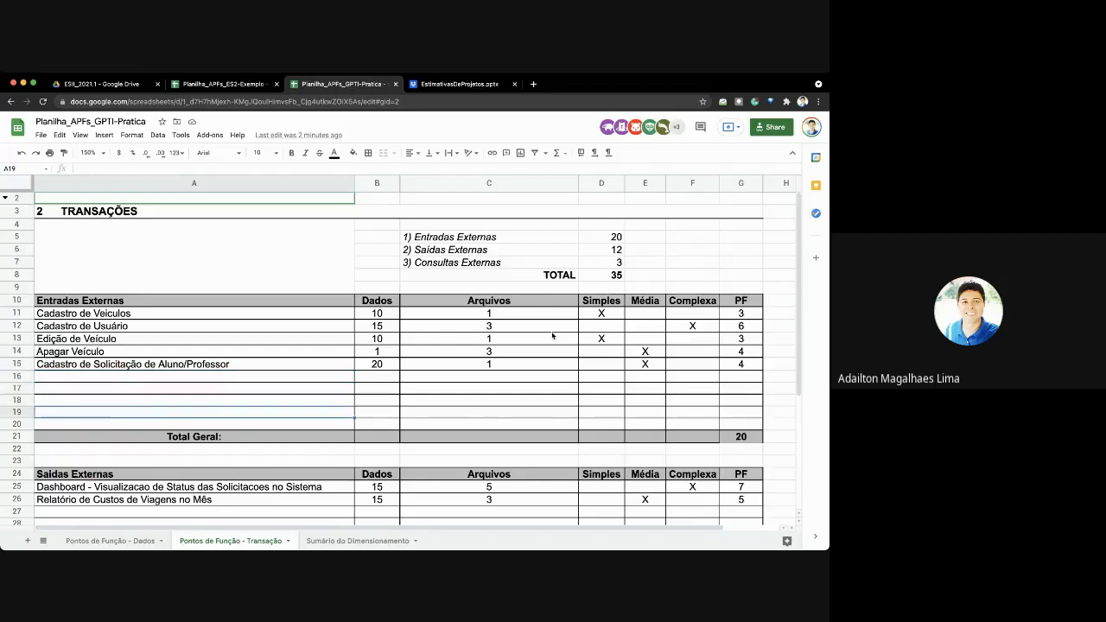
Look over the names and Dados values of the two Saidas Externas items in rows 25 and 26.
scroll(557, 354, down, 5)
scroll(566, 391, down, 2)
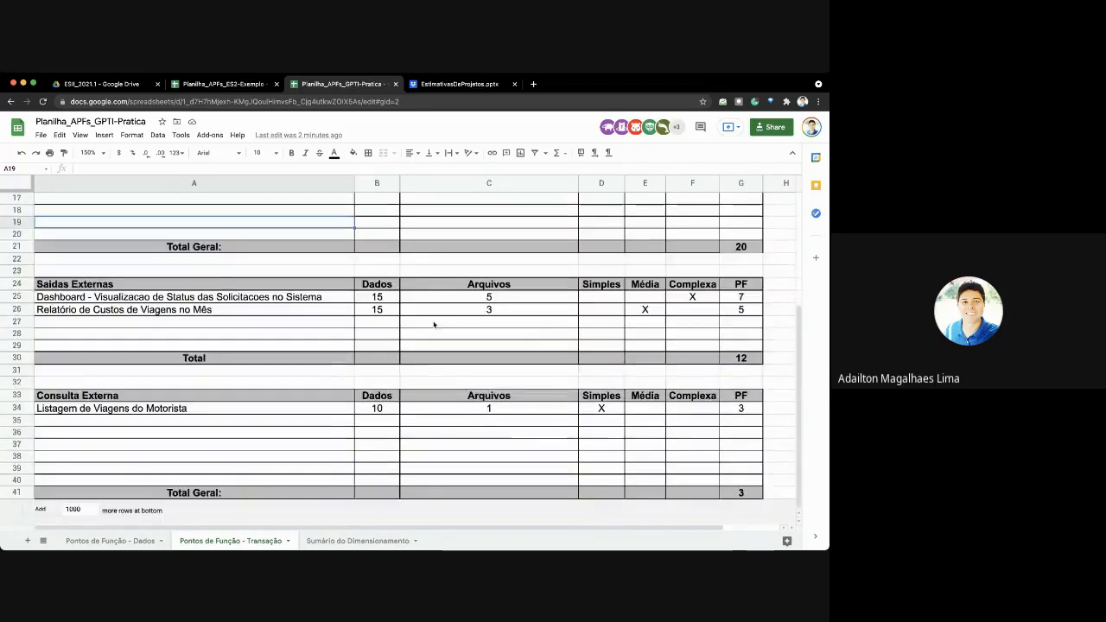
click(321, 297)
click(312, 316)
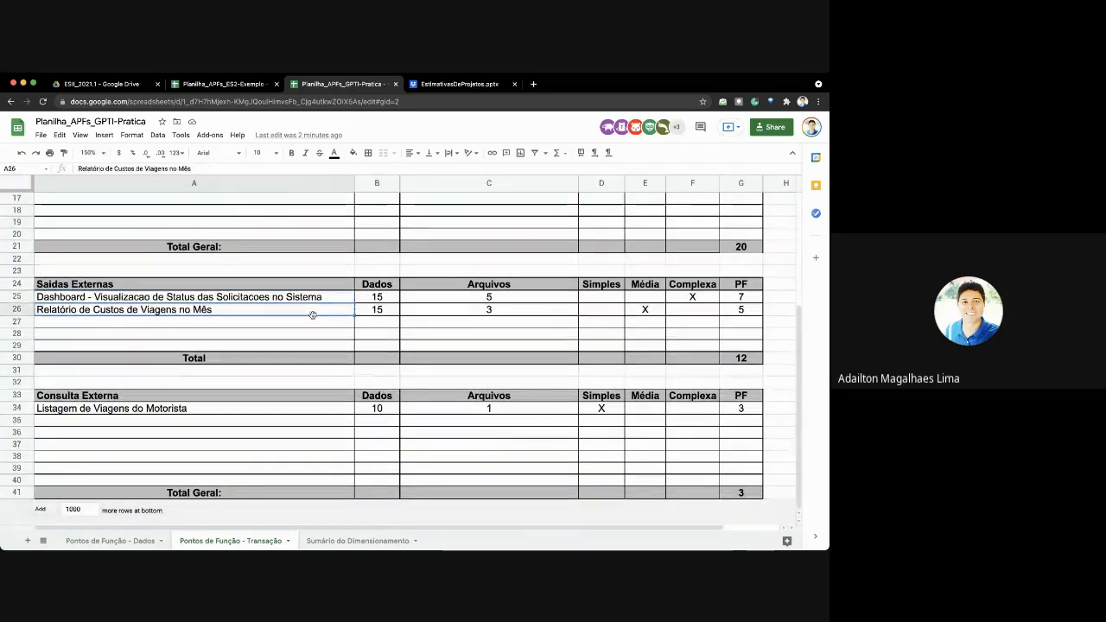
double_click(313, 315)
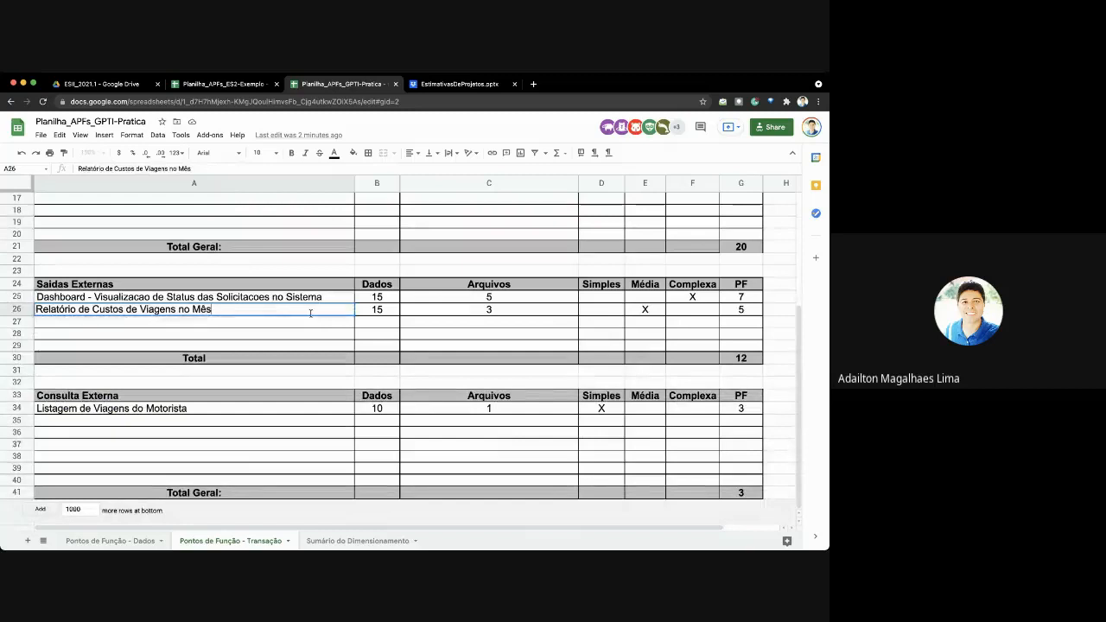
click(382, 300)
click(377, 314)
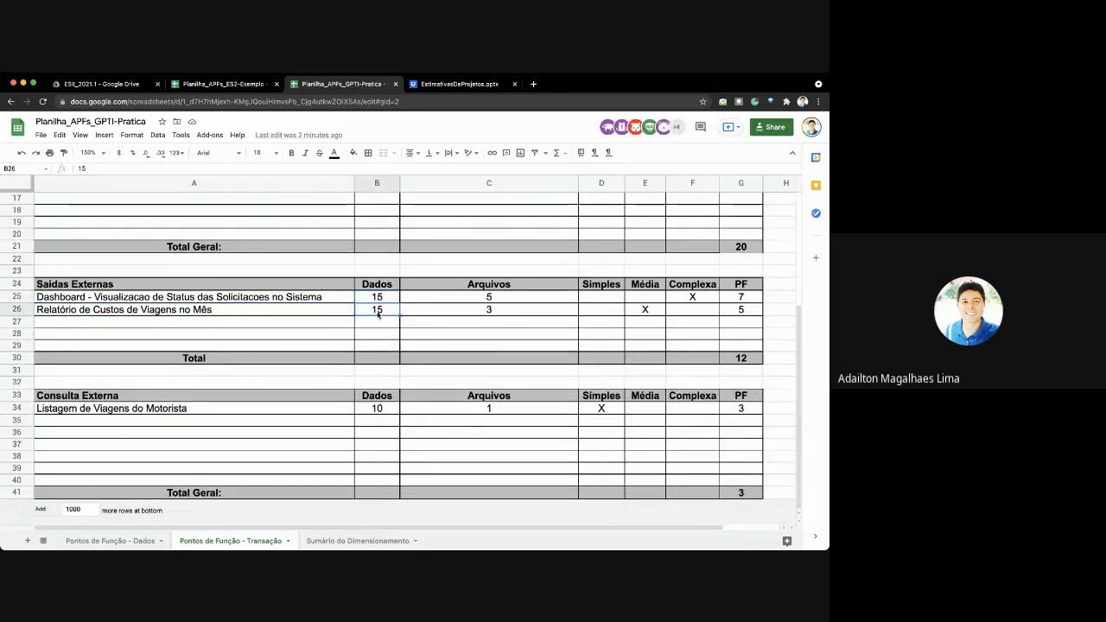
Examine the Arquivos entry of the Dashboard item in row 25 and the Arquivos cells down to the Total row.
click(454, 299)
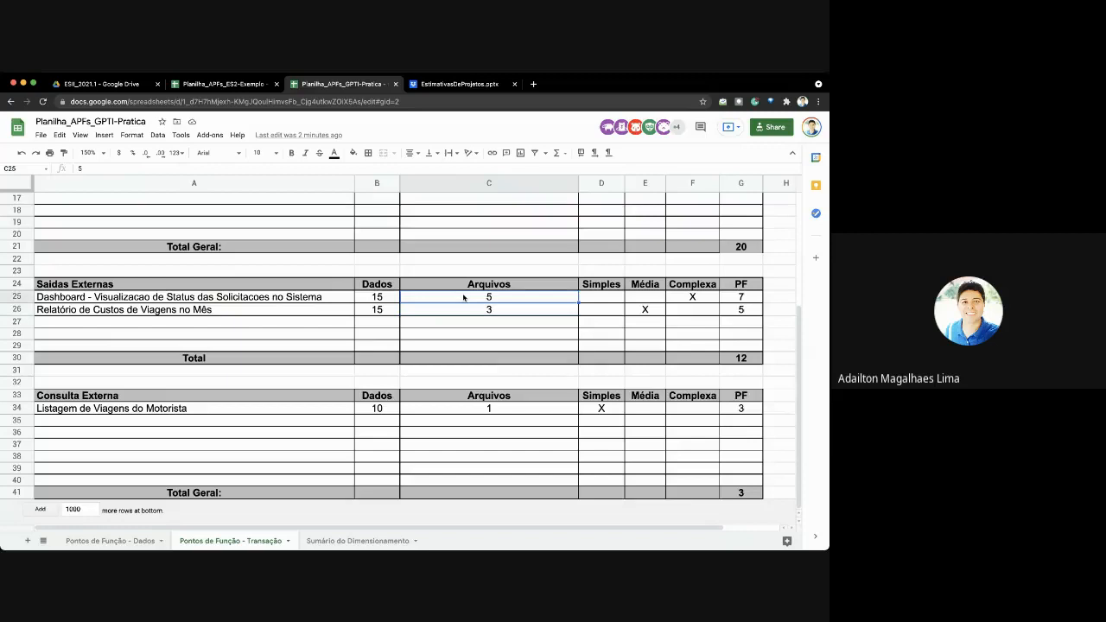
key(shift+Down)
key(shift+Down)
key(shift+Down)
key(shift+Down)
key(shift+Down)
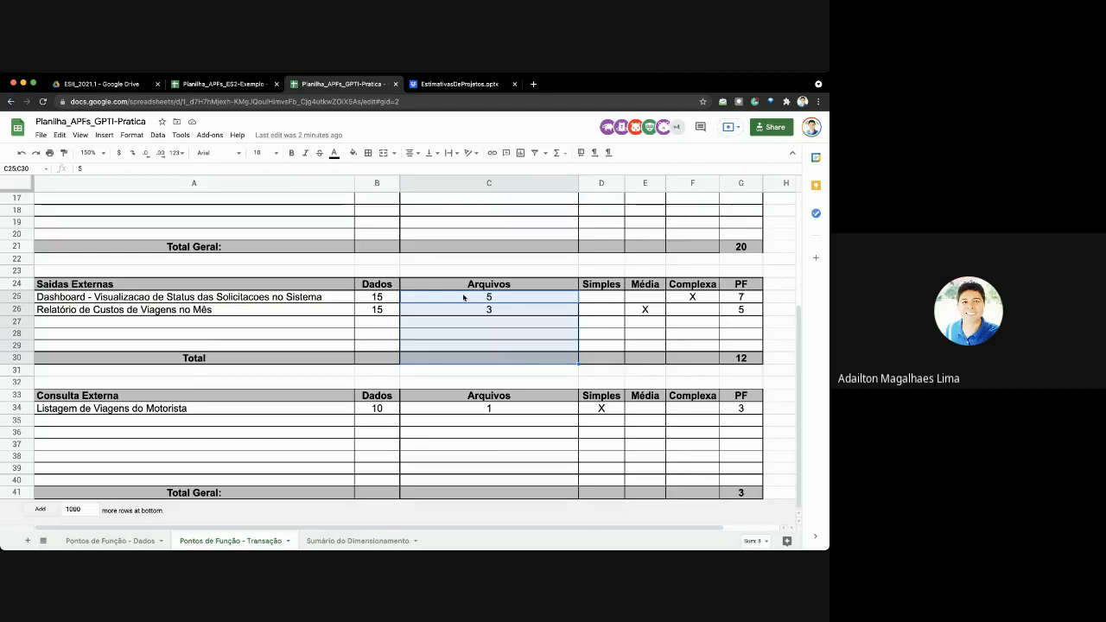
click(515, 302)
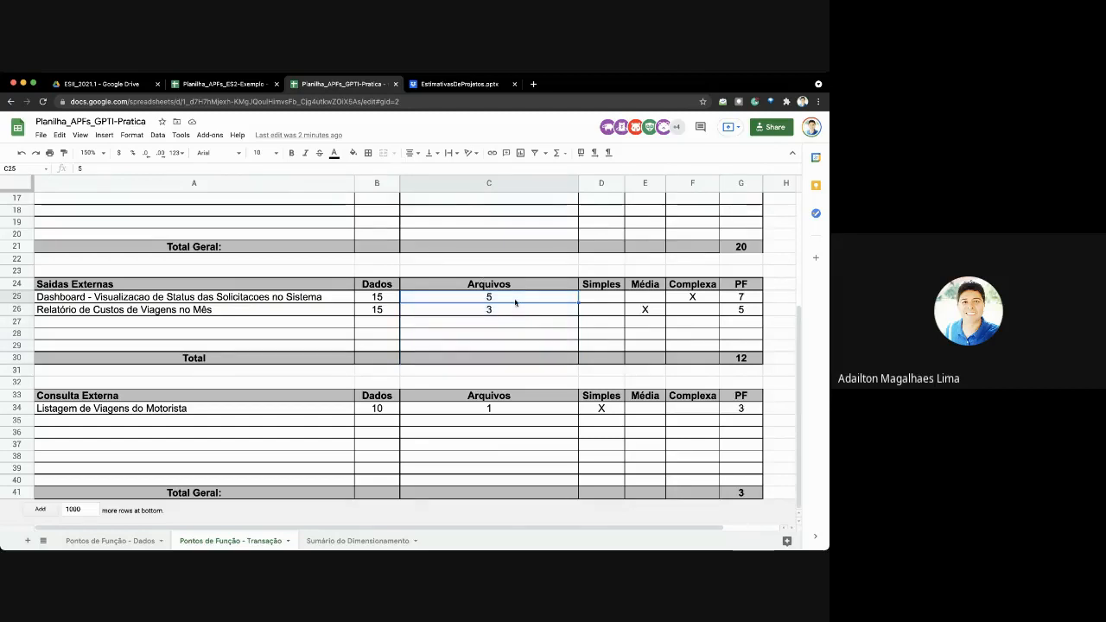
Compare the Complexa and PF formulas of the Dashboard item in row 25 with those of Cadastro de Usuário in row 12.
click(697, 301)
scroll(698, 302, up, 3)
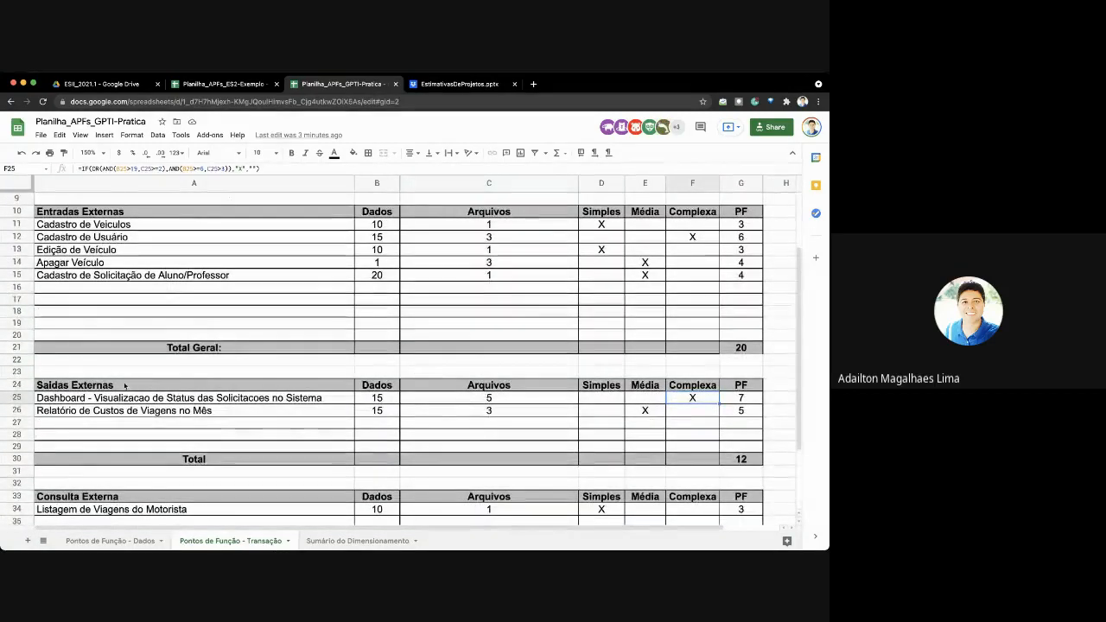
click(741, 398)
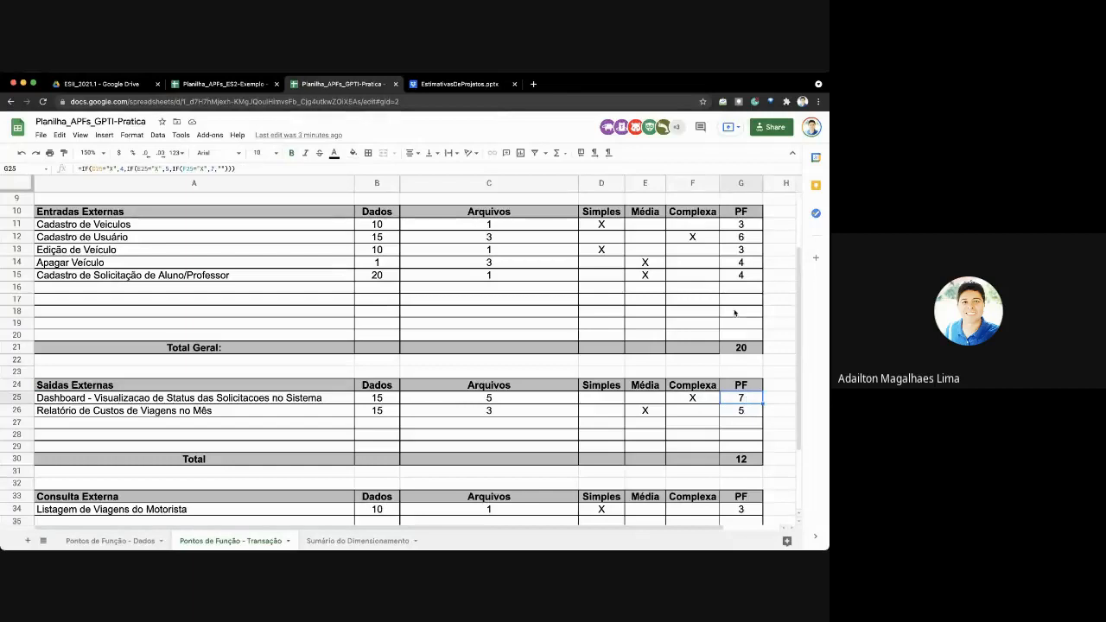
click(708, 241)
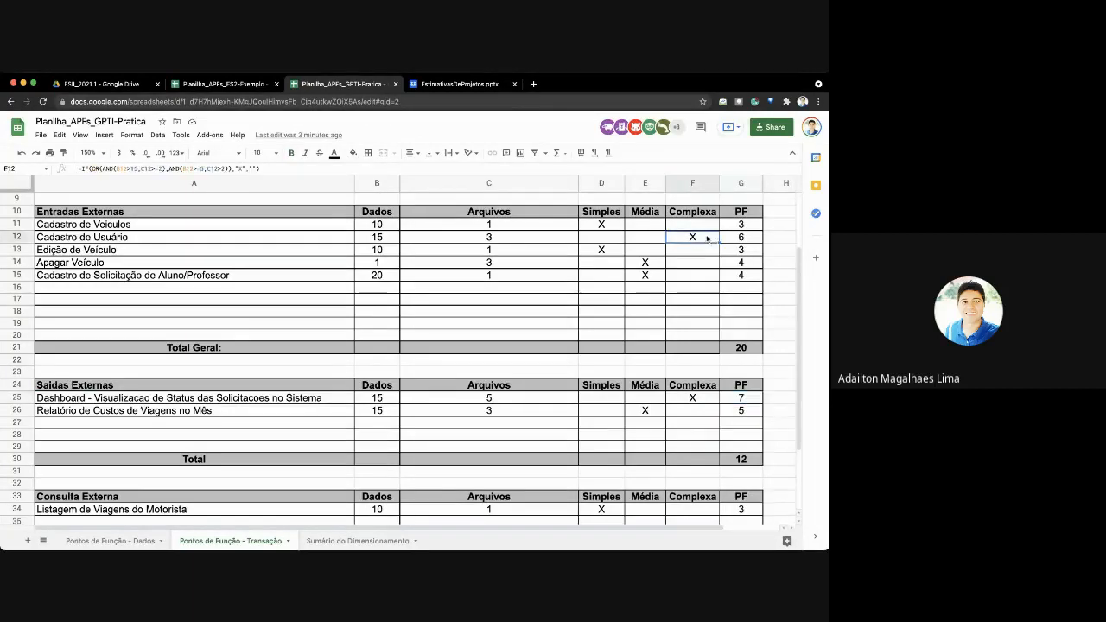
click(180, 220)
click(748, 238)
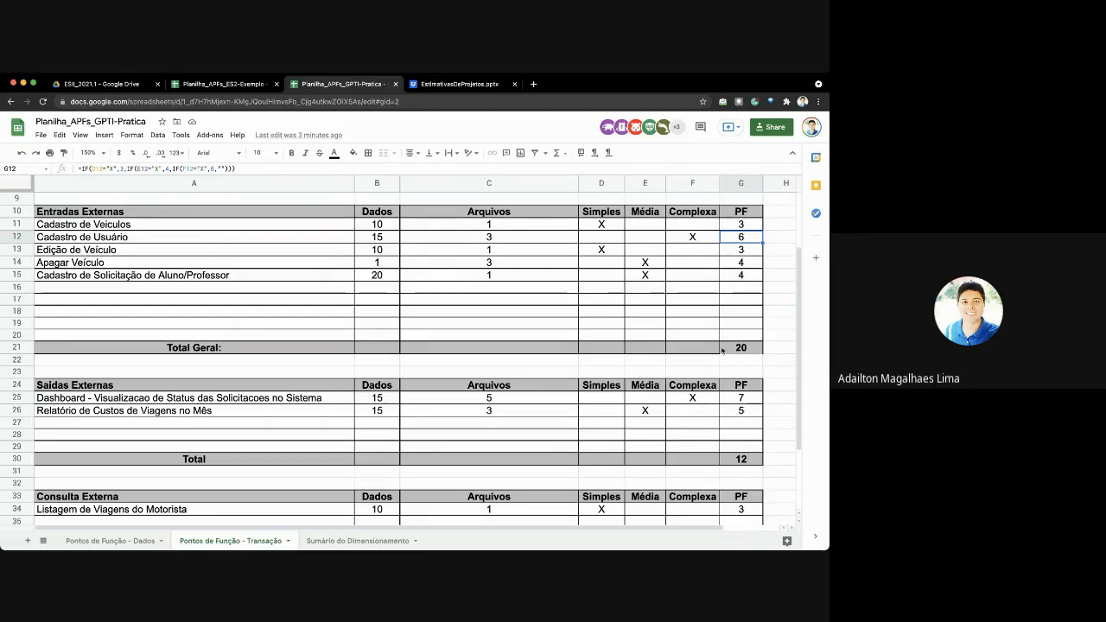
Look over the Pontos de Função - Dados sheet, and return to the Transação sheet's Consulta Externa entry Listagem de Viagens do Motorista.
click(110, 540)
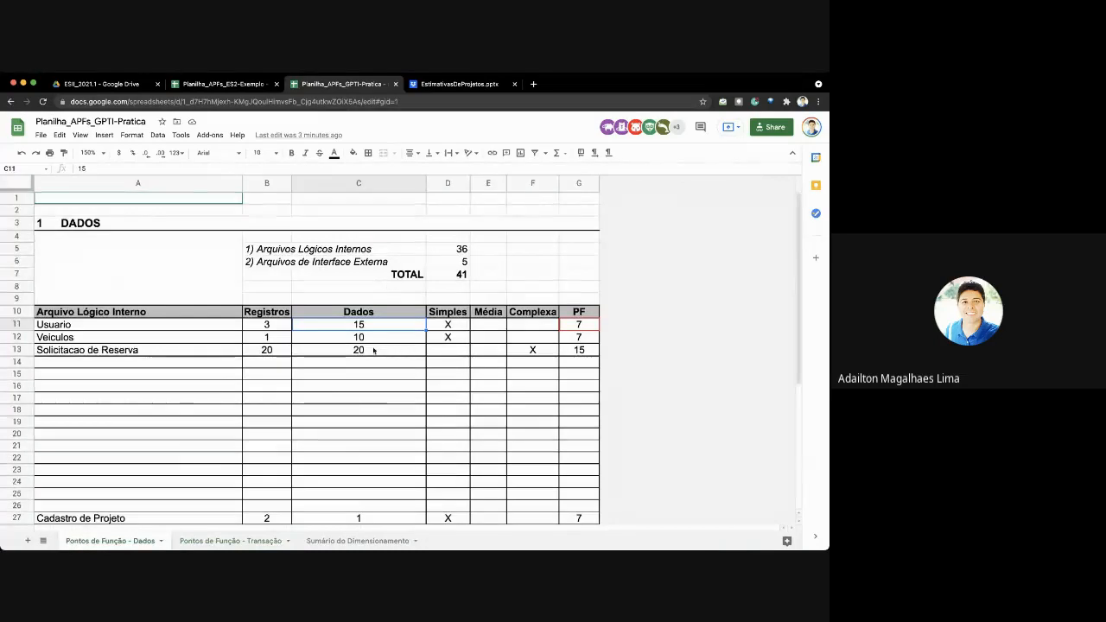
scroll(374, 351, down, 2)
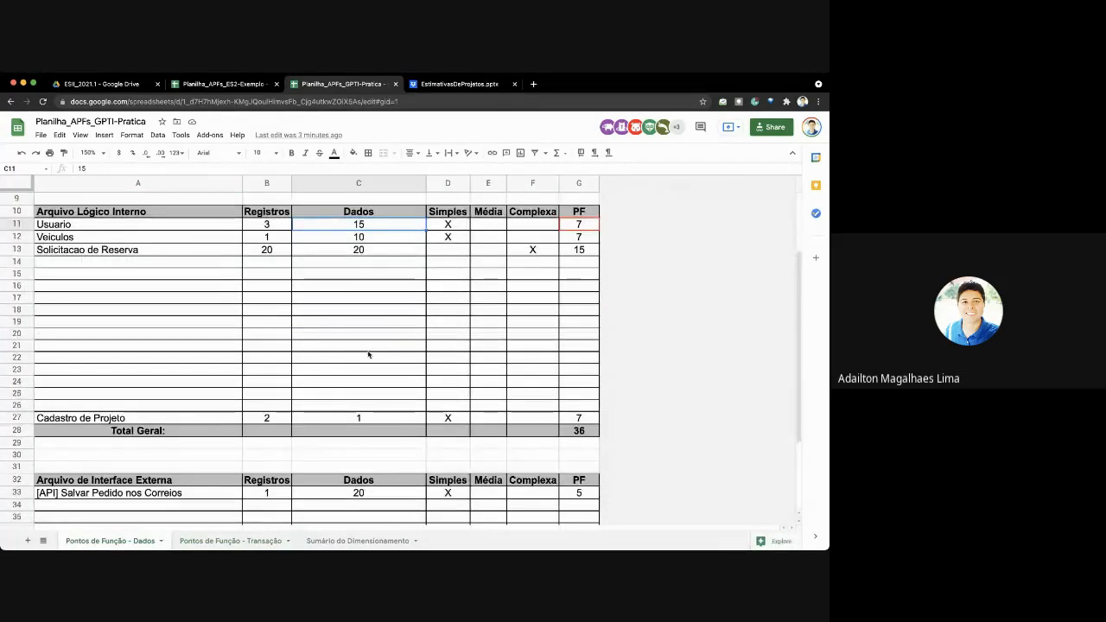
click(217, 541)
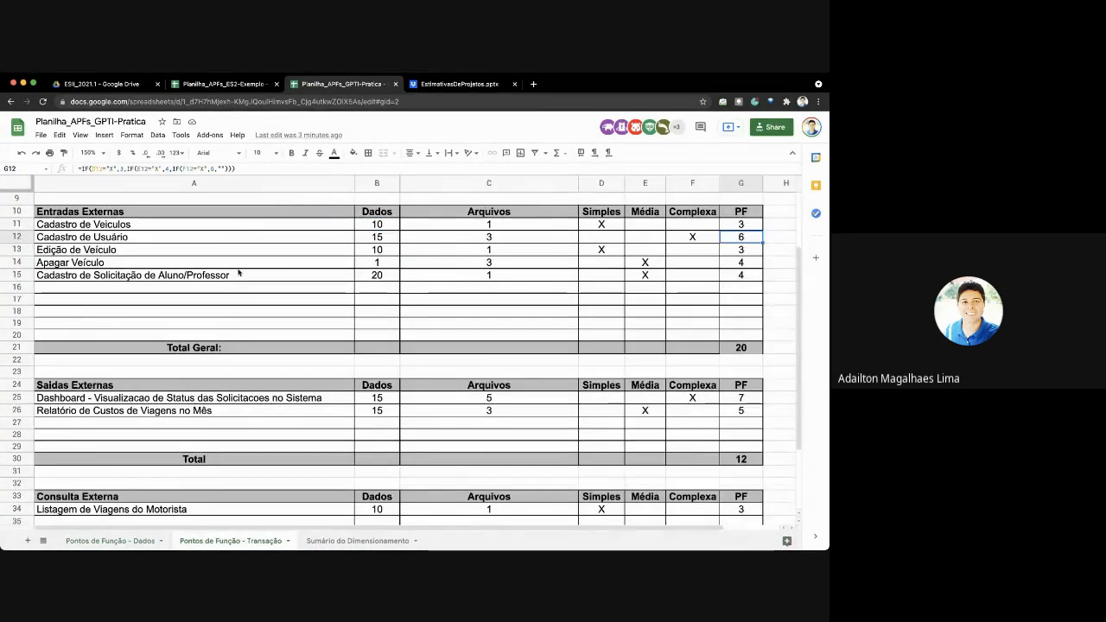
scroll(239, 275, down, 2)
click(259, 458)
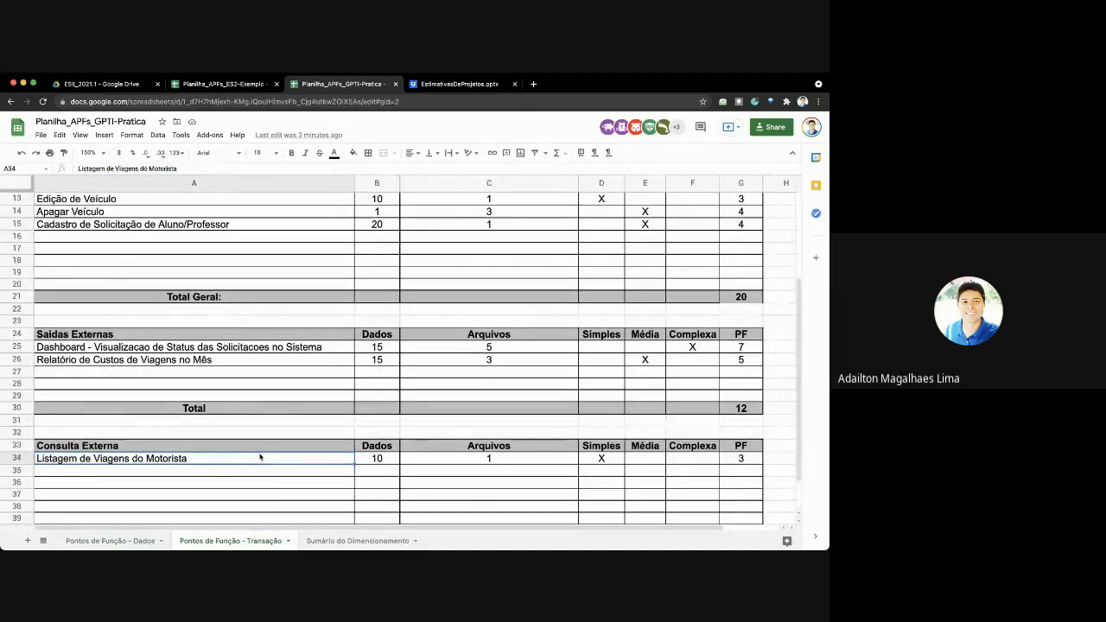
scroll(259, 457, down, 2)
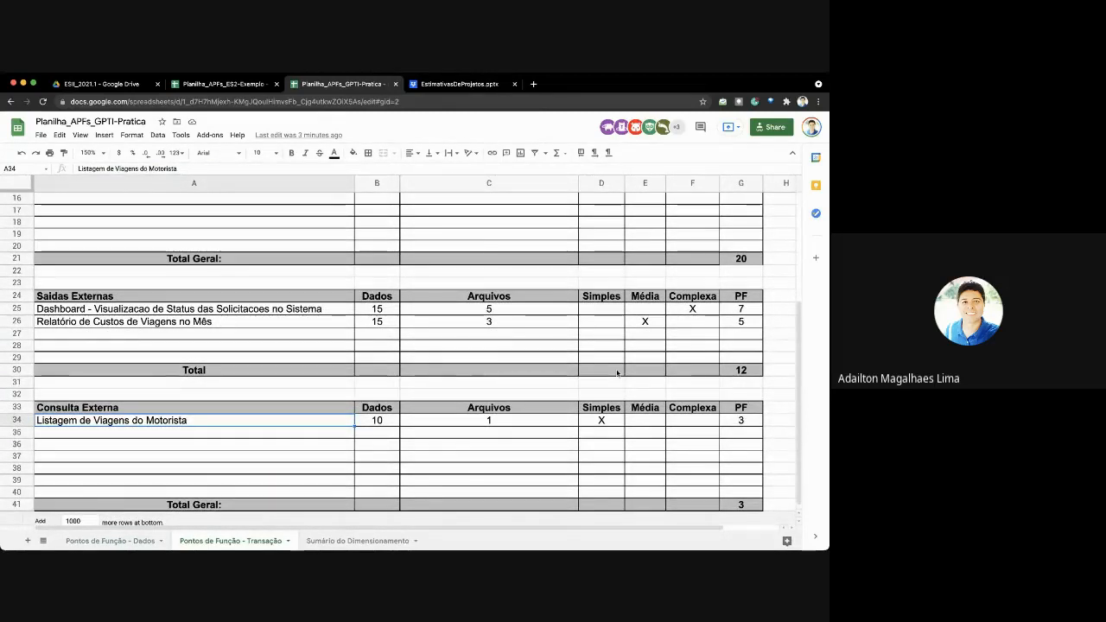
Add a Saidas Externas item named Relatorio X in row 27 with 1 Dados and 1 Arquivos.
click(215, 335)
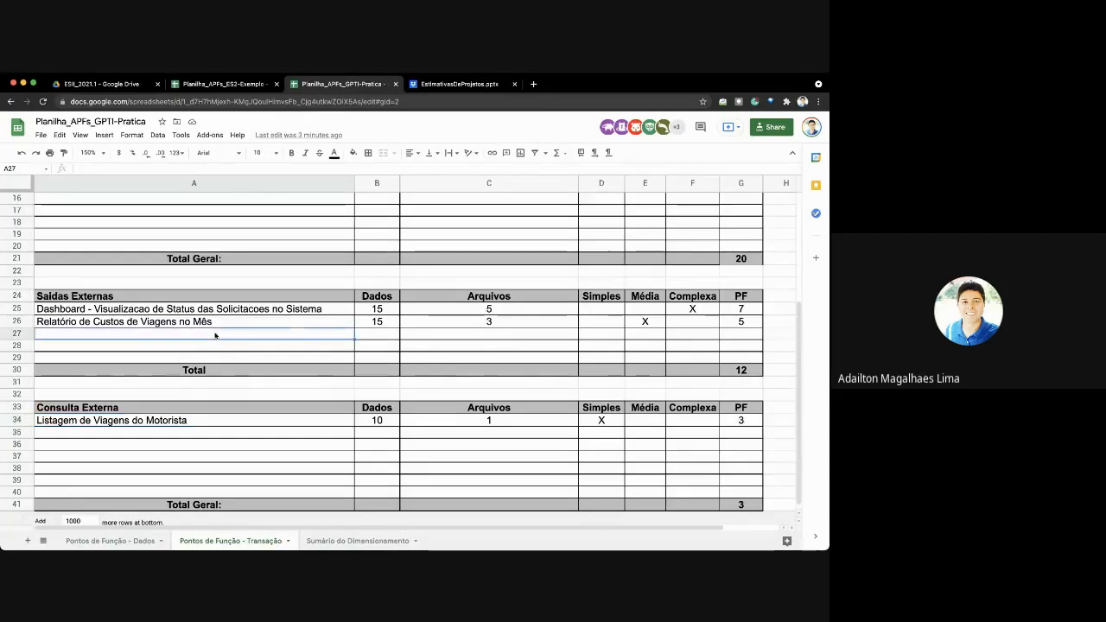
text(Relatorio X)
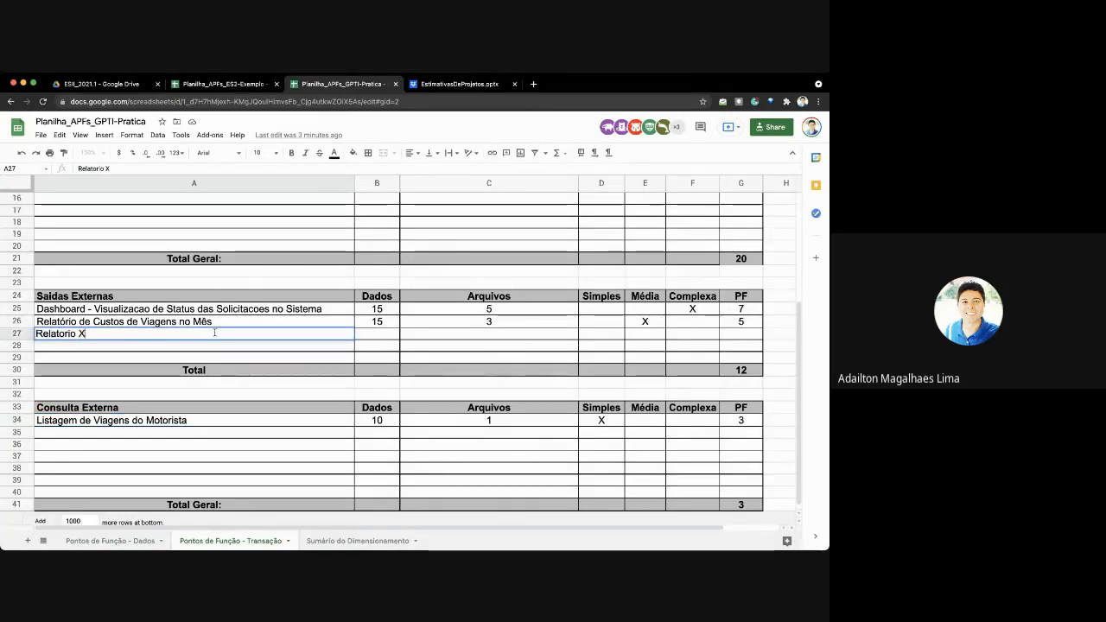
key(Return)
key(Tab)
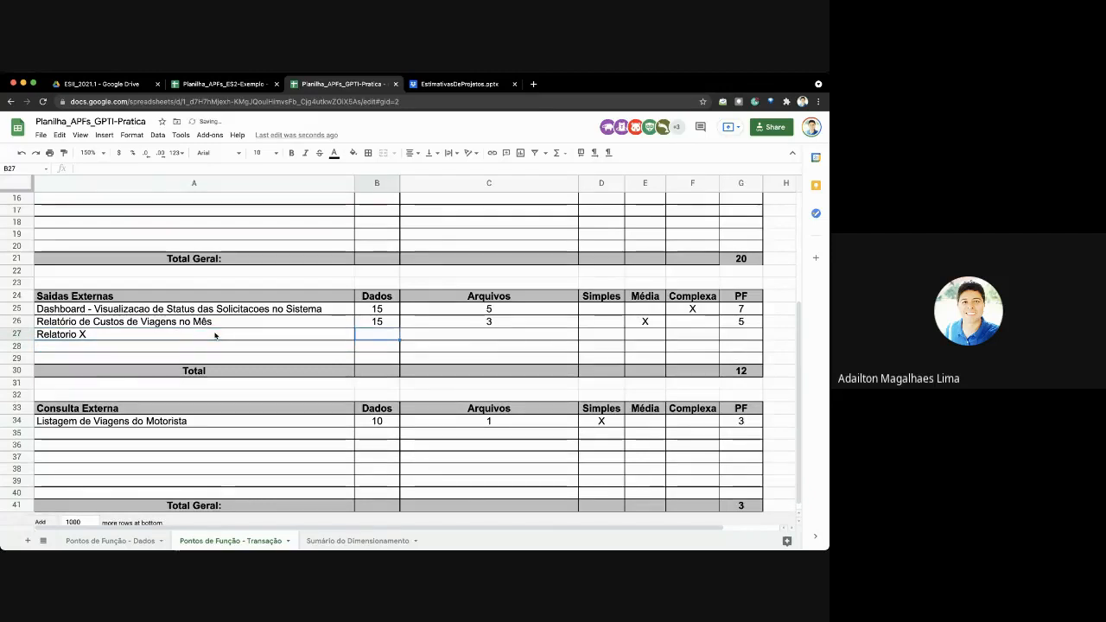
text(1)
key(Return)
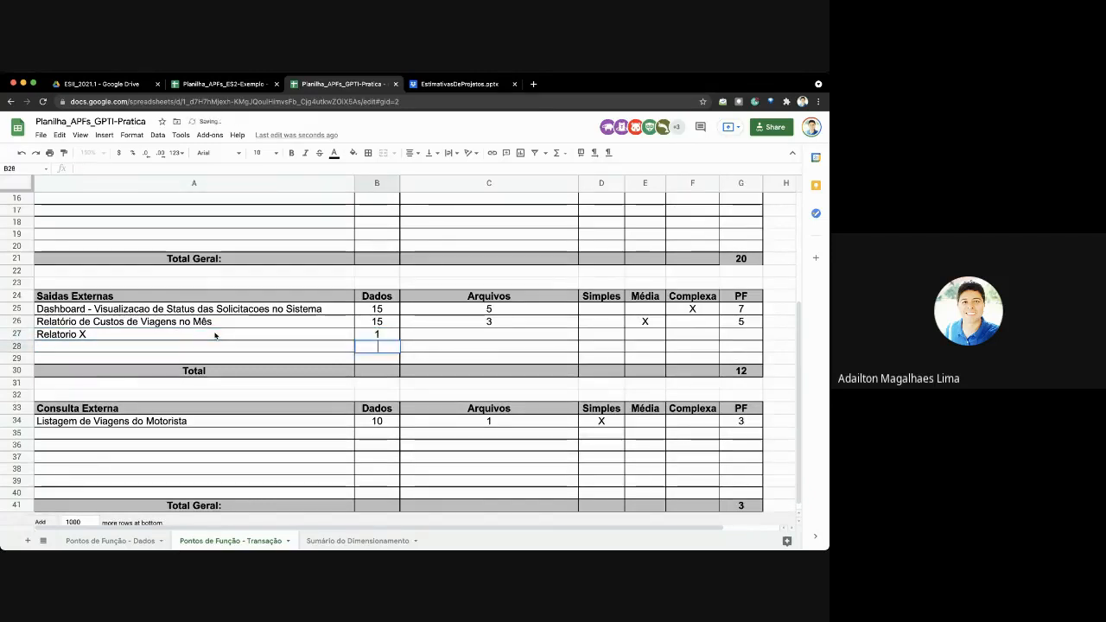
key(Up)
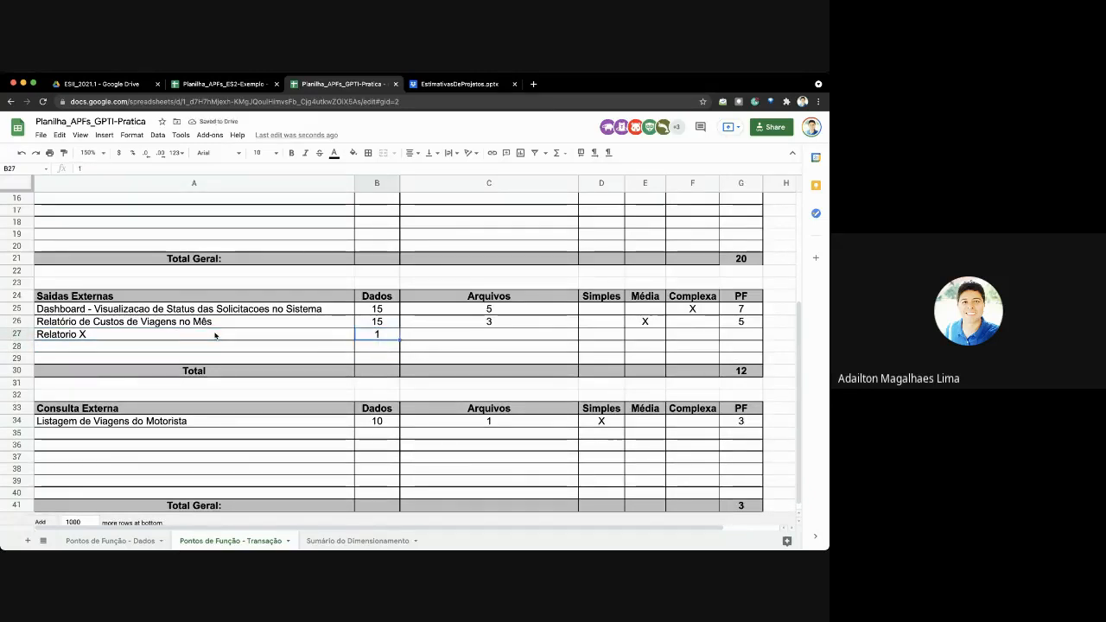
key(Tab)
text(1)
key(Return)
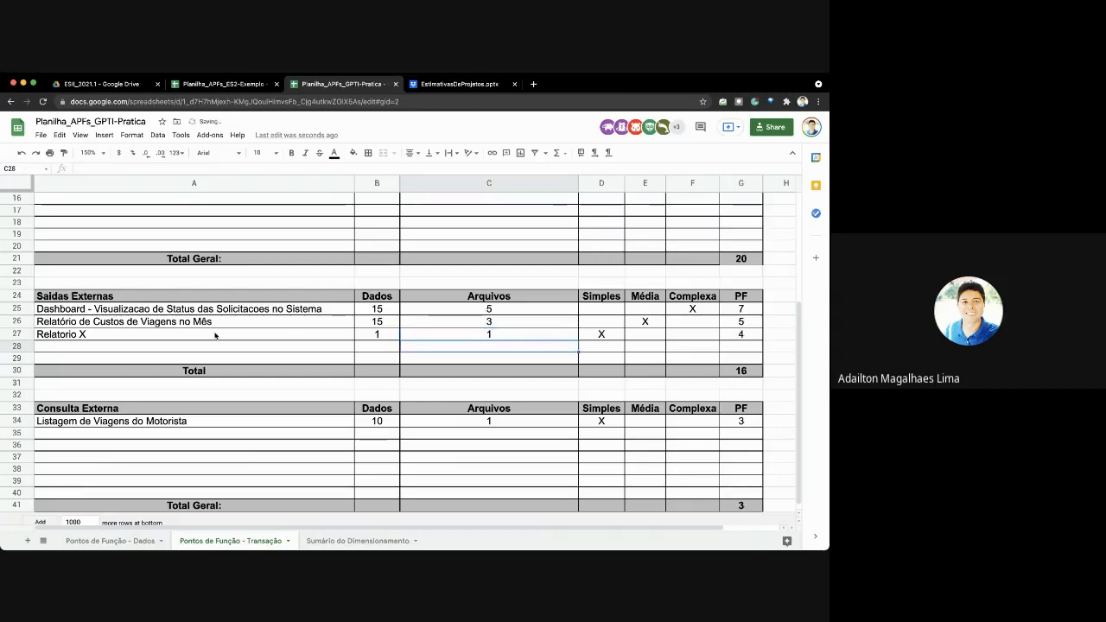
Check the Simples formula of Relatorio X and compare its PF formula with that of Listagem de Viagens do Motorista.
click(606, 339)
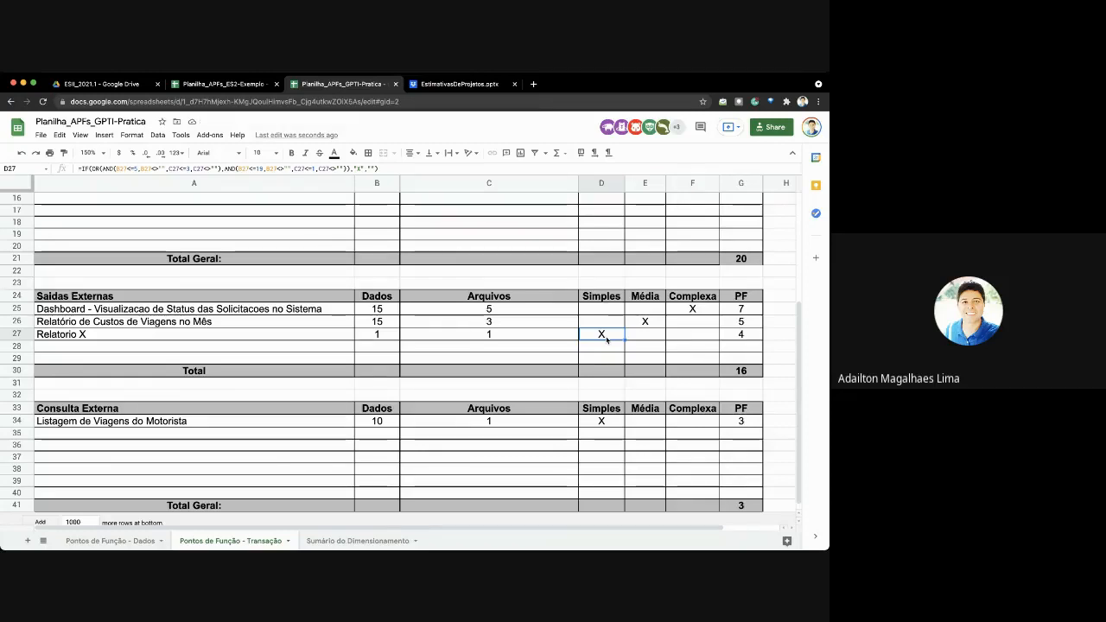
click(177, 422)
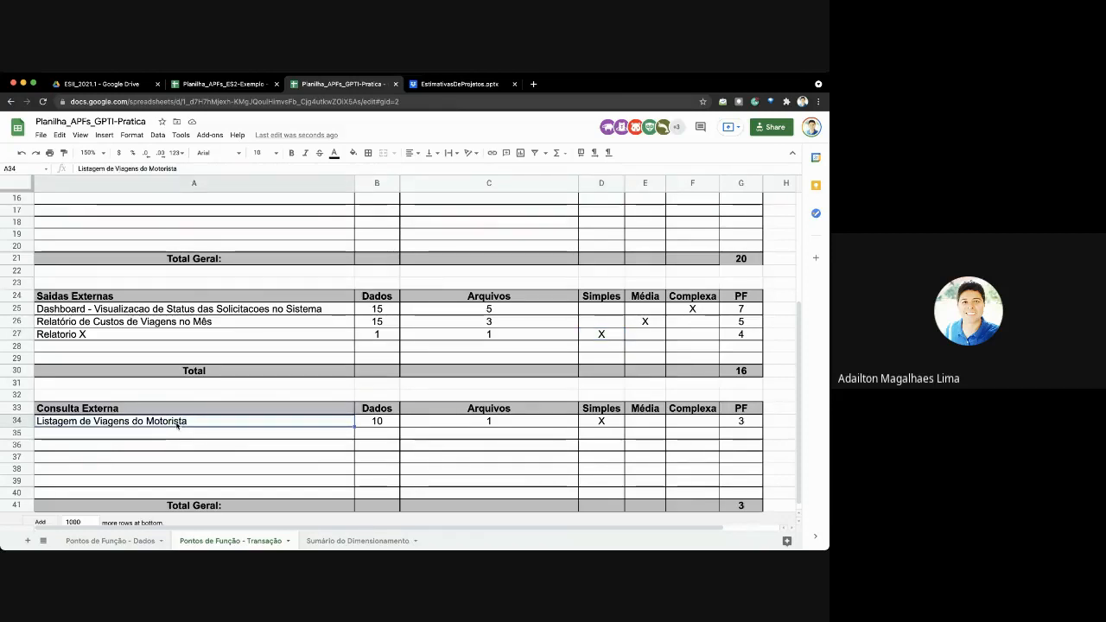
click(737, 422)
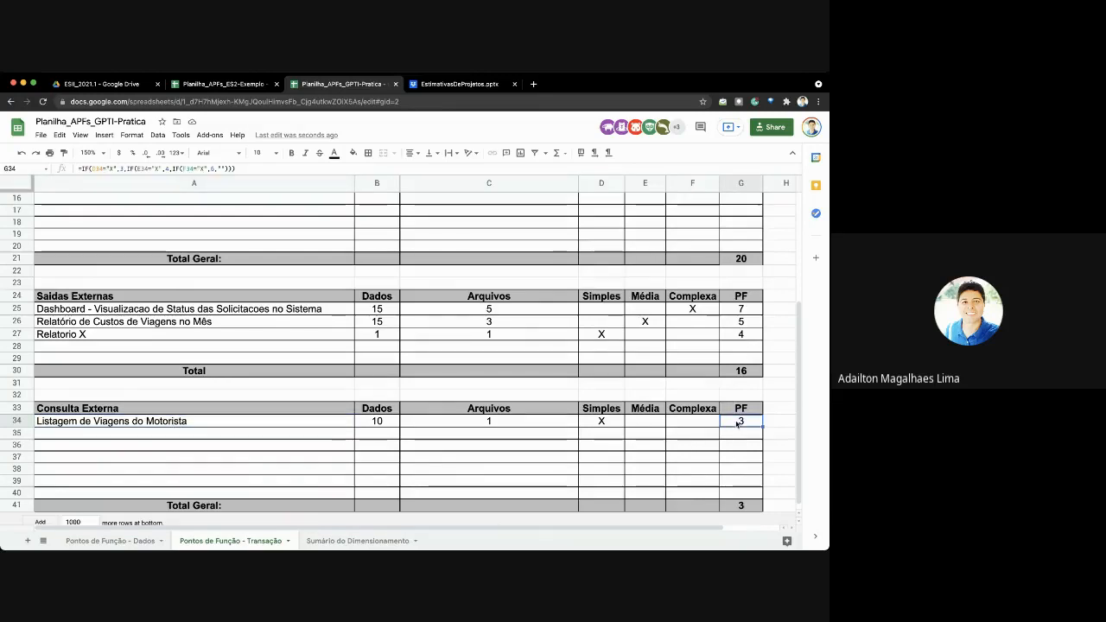
click(740, 336)
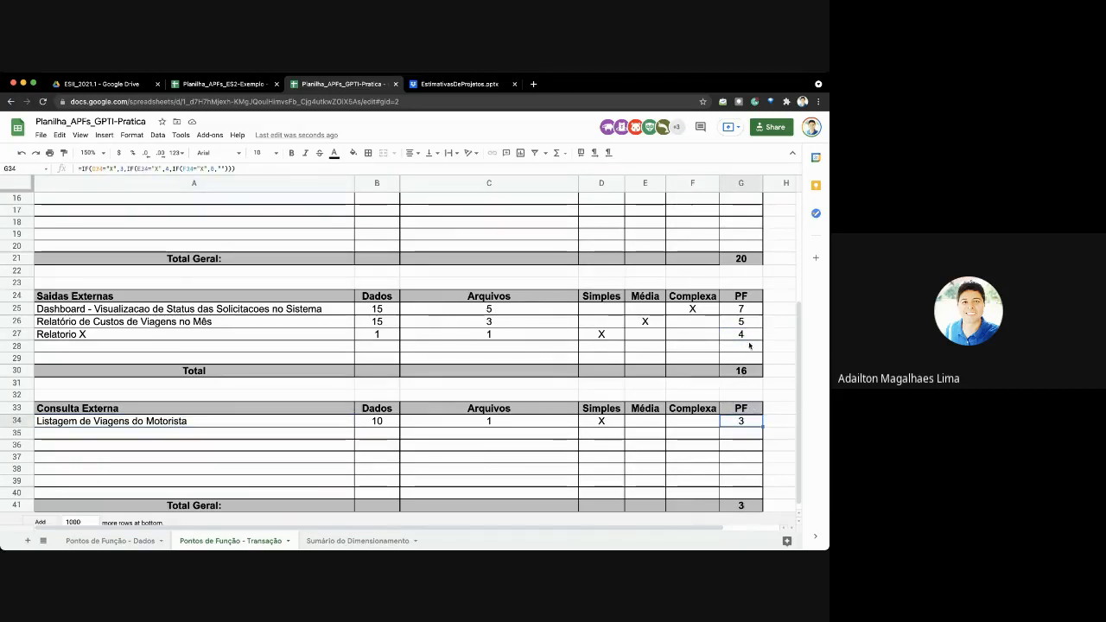
click(745, 421)
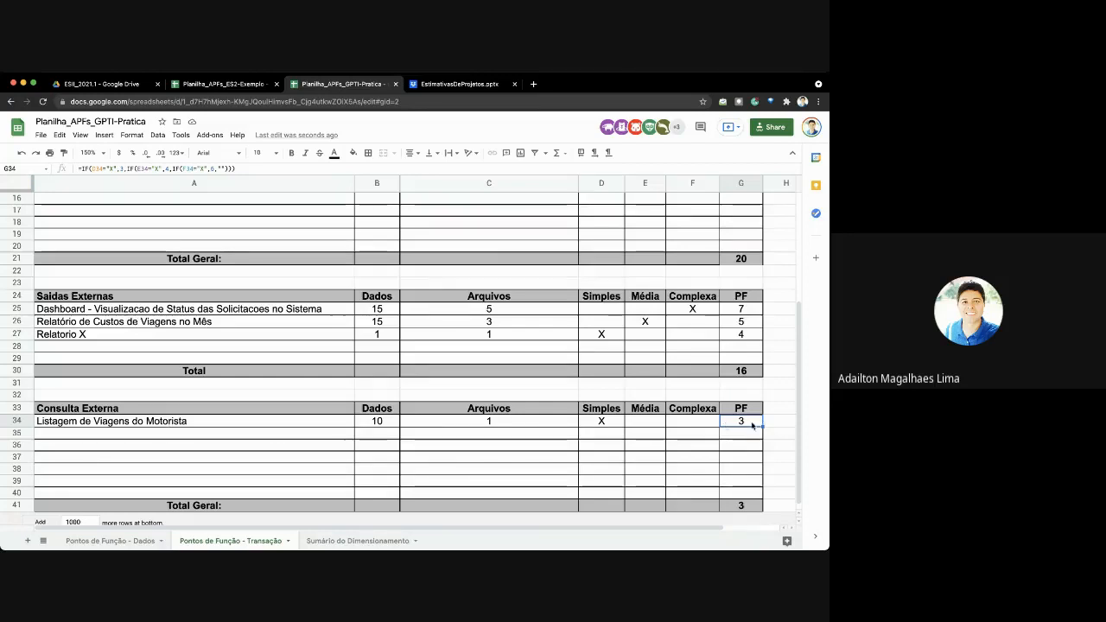
click(751, 337)
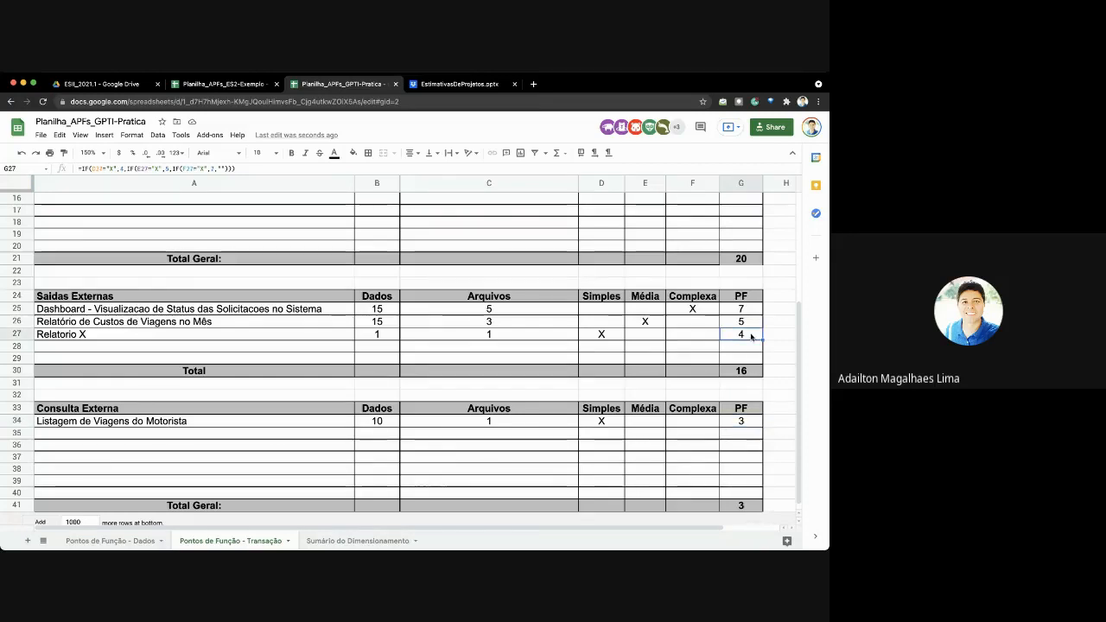